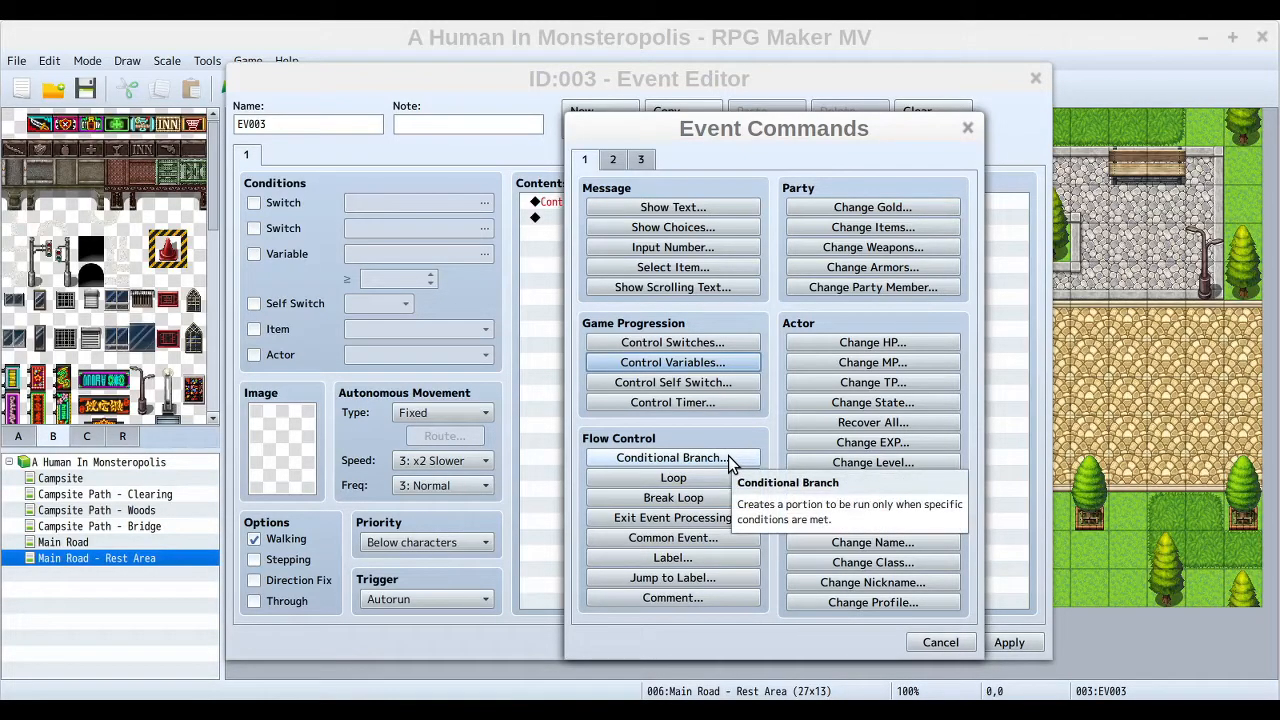
# Step: Add a conditional branch checking that variable 0001 50% Chance equals constant 0, with an Else branch
pyautogui.click(728, 456)
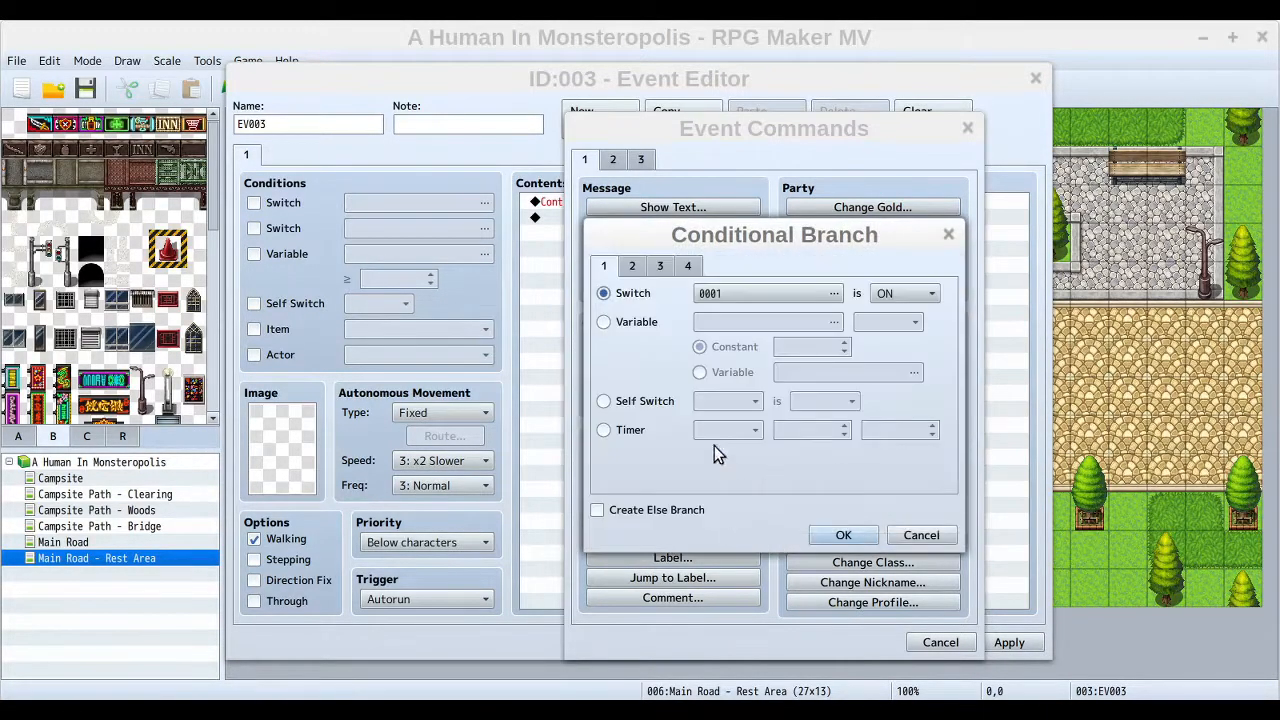
pyautogui.click(949, 236)
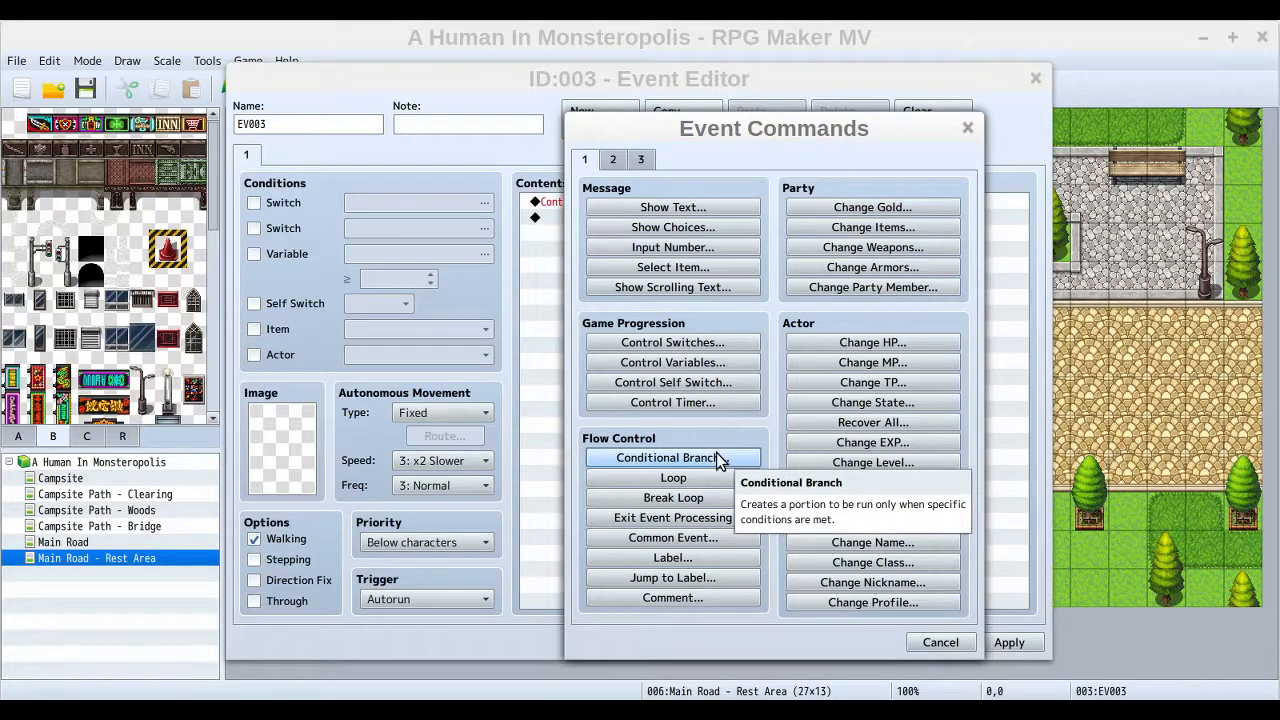
pyautogui.click(722, 462)
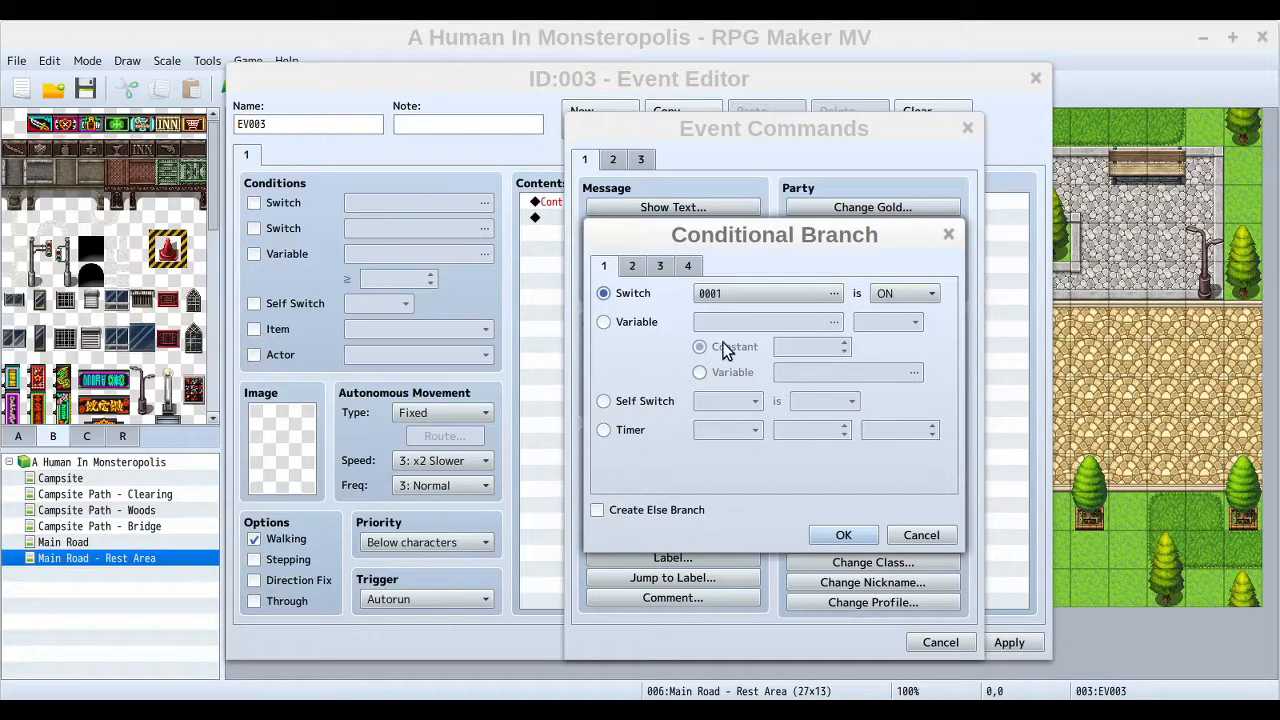
pyautogui.click(633, 327)
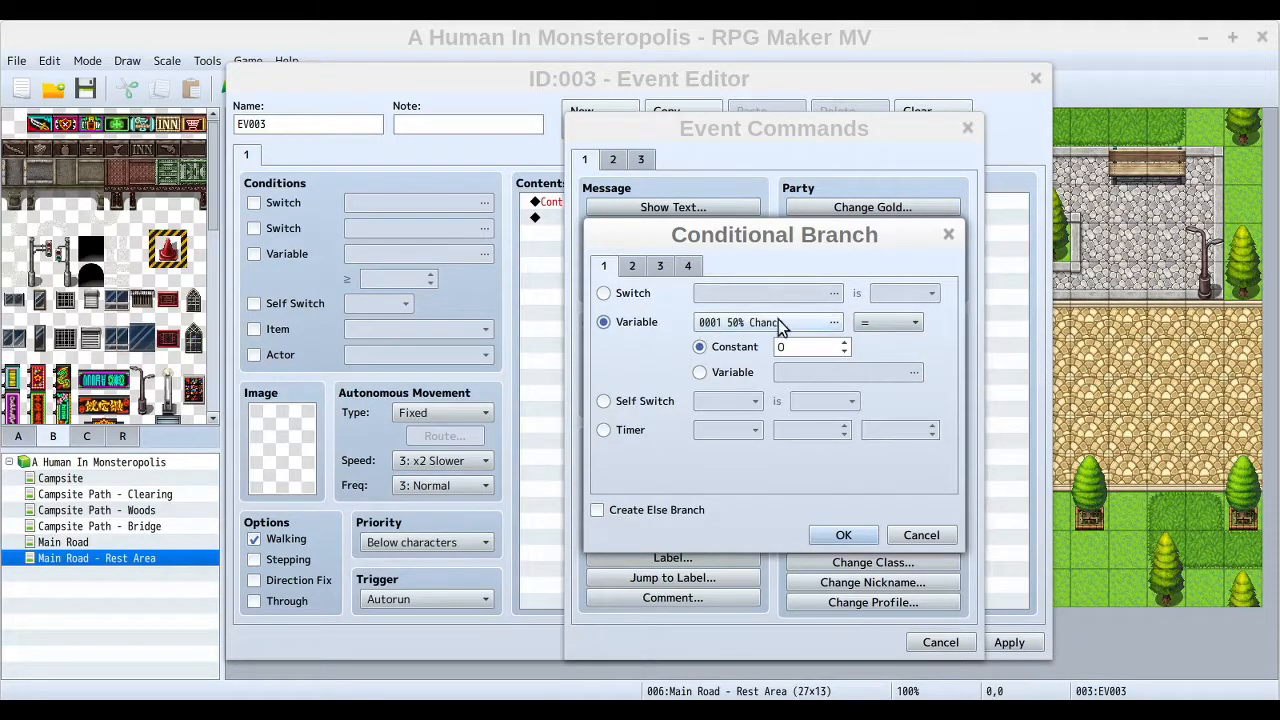
pyautogui.click(910, 324)
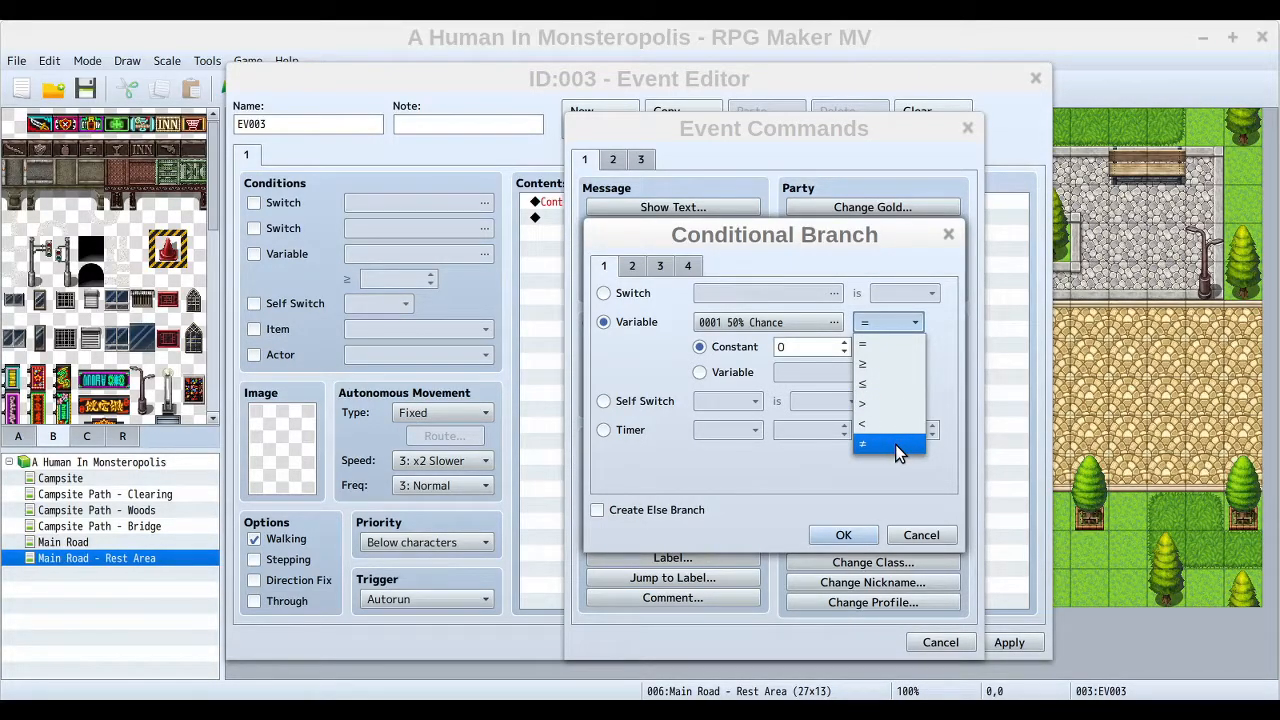
pyautogui.click(942, 323)
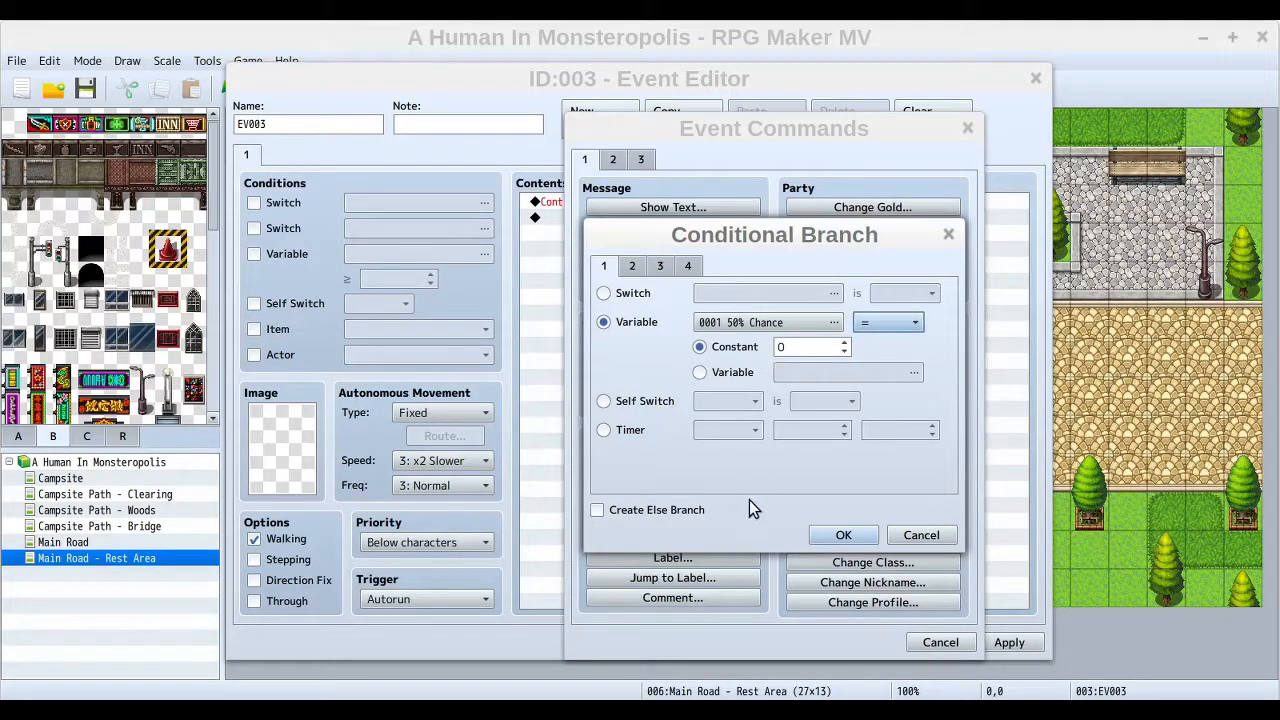
pyautogui.click(677, 516)
pyautogui.click(846, 536)
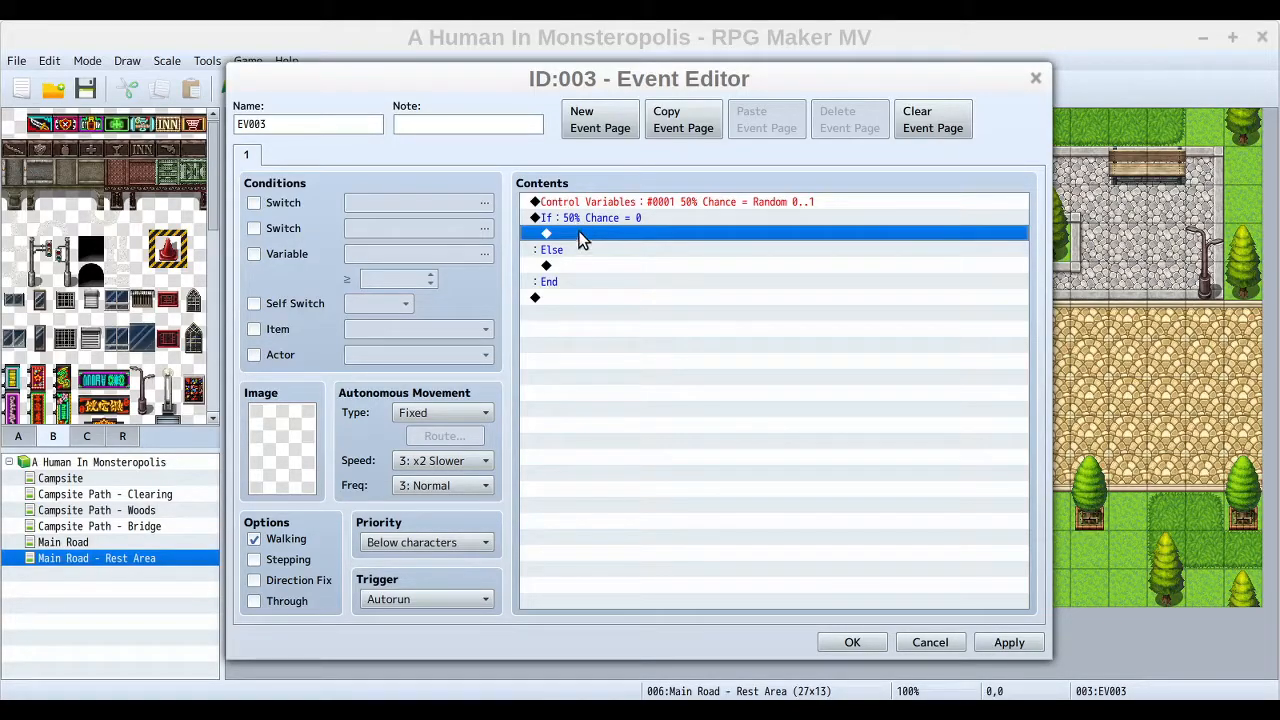
# Step: Inside the Else branch, add a nested conditional branch checking that variable 0001 50% Chance equals constant 1, without an Else branch
pyautogui.click(550, 266)
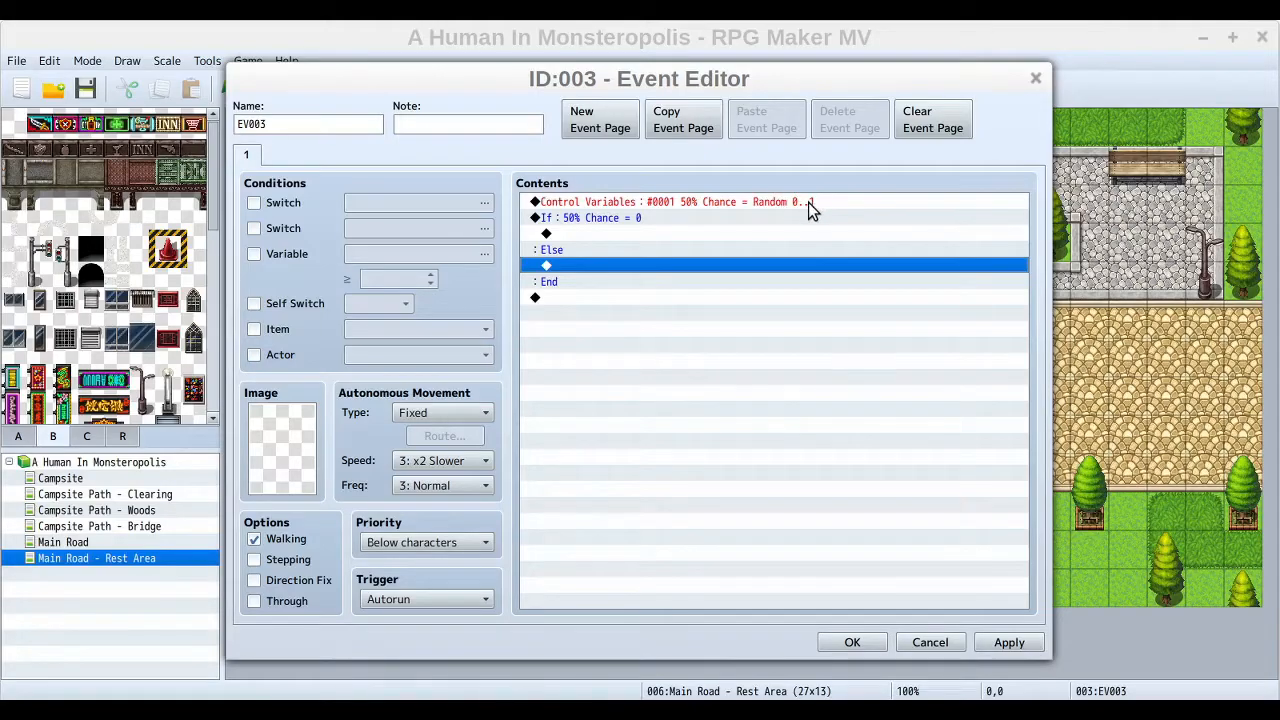
pyautogui.click(595, 236)
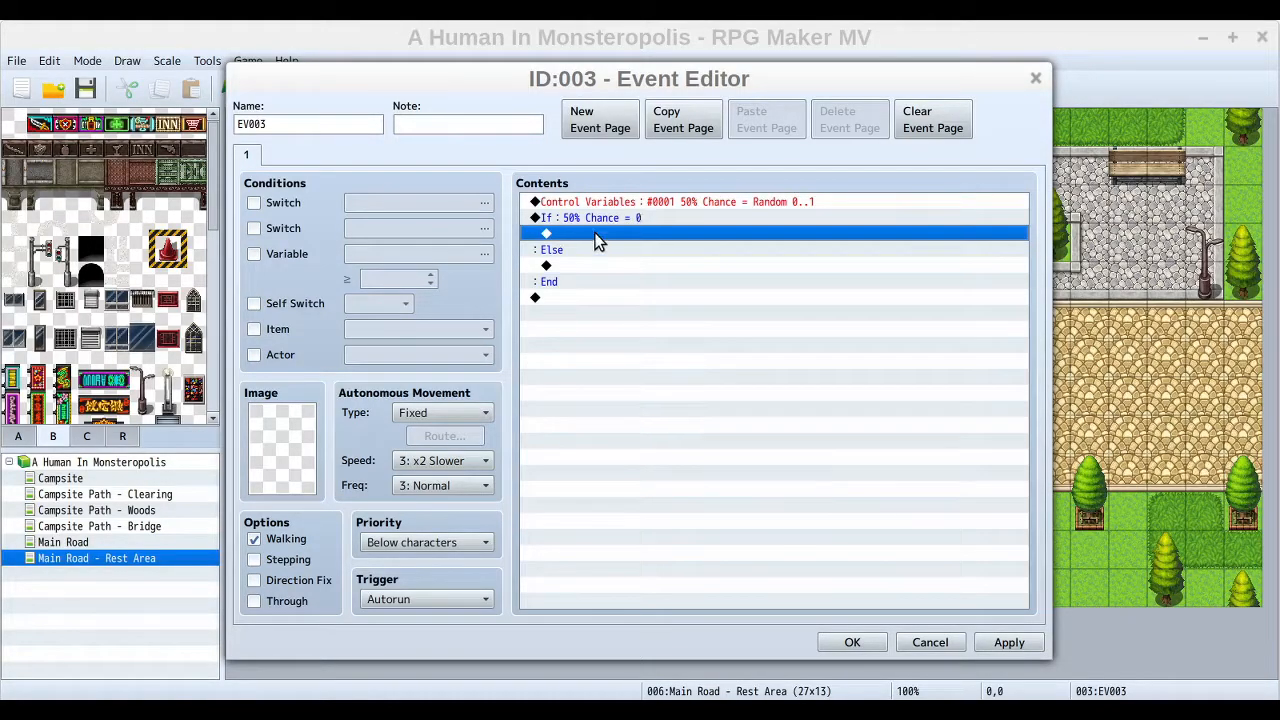
pyautogui.click(577, 267)
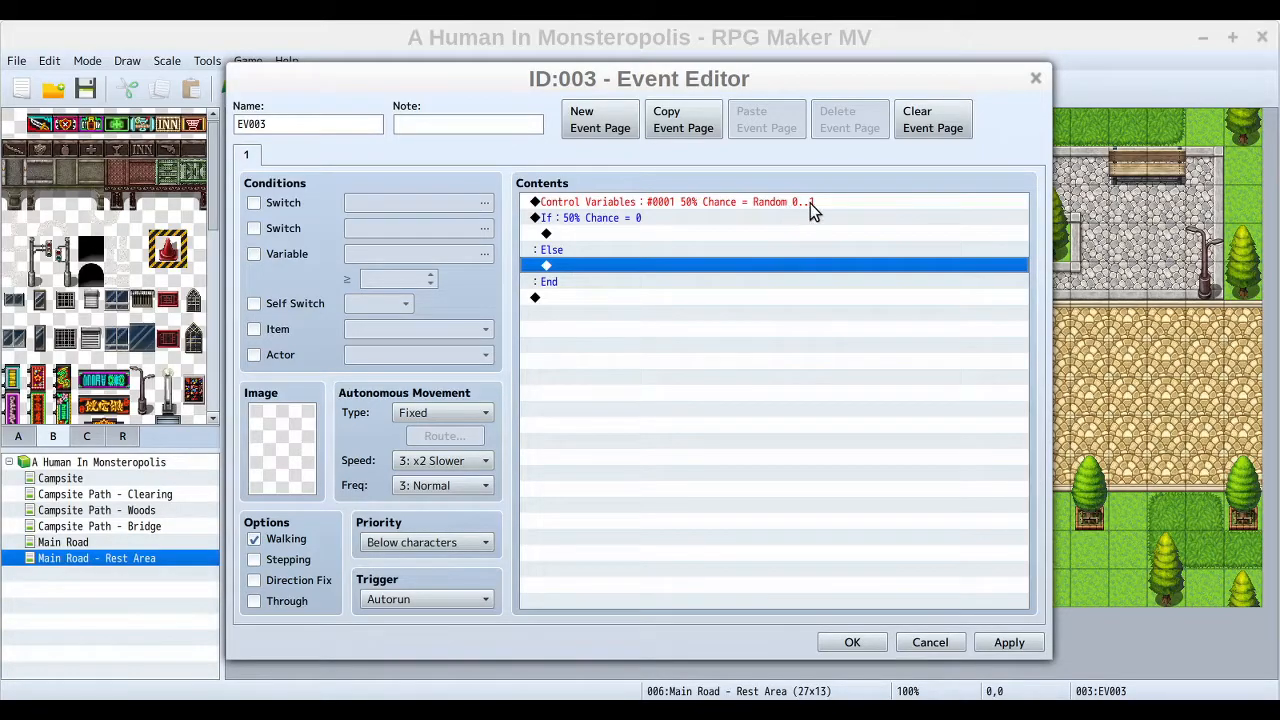
pyautogui.rightClick(569, 268)
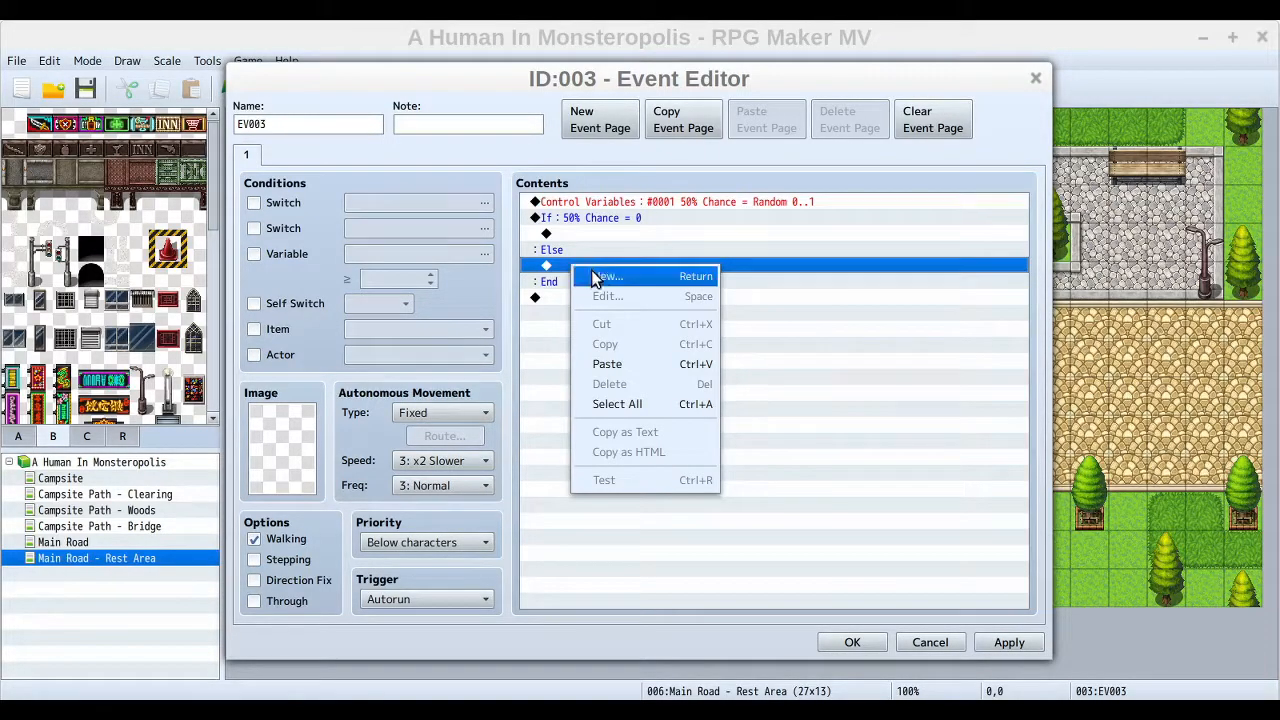
pyautogui.click(640, 280)
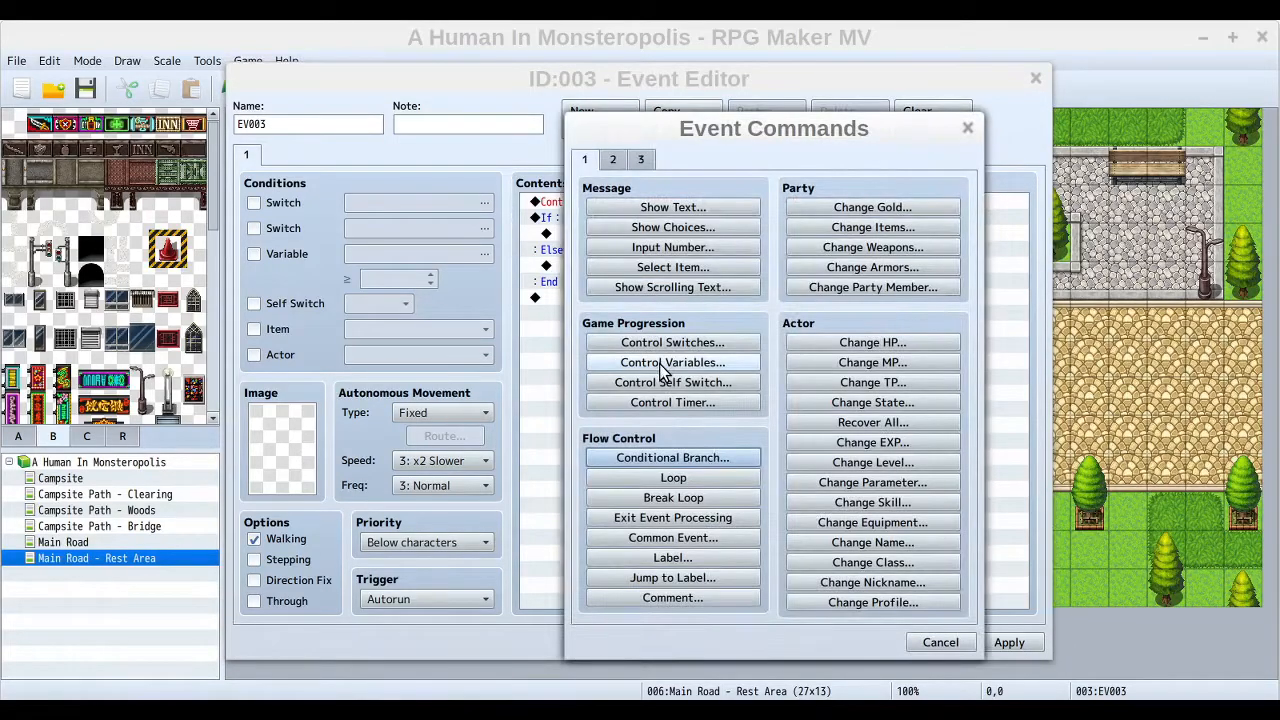
pyautogui.click(657, 460)
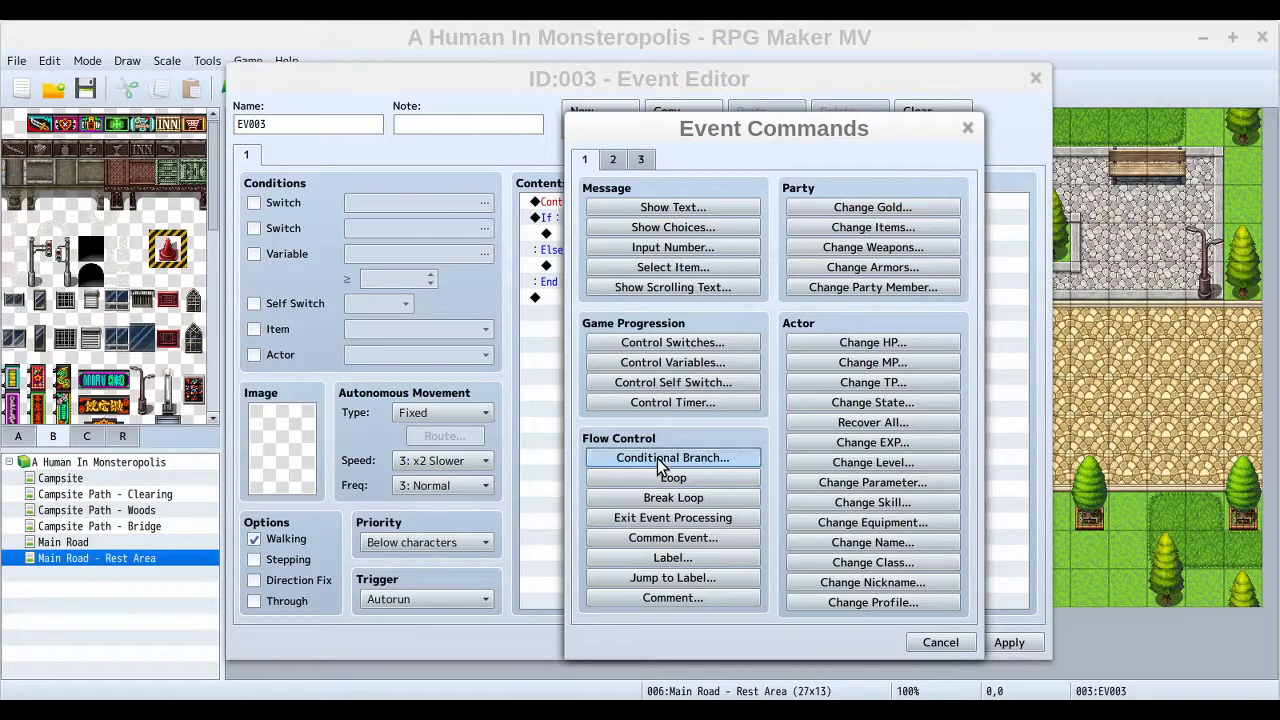
pyautogui.click(642, 325)
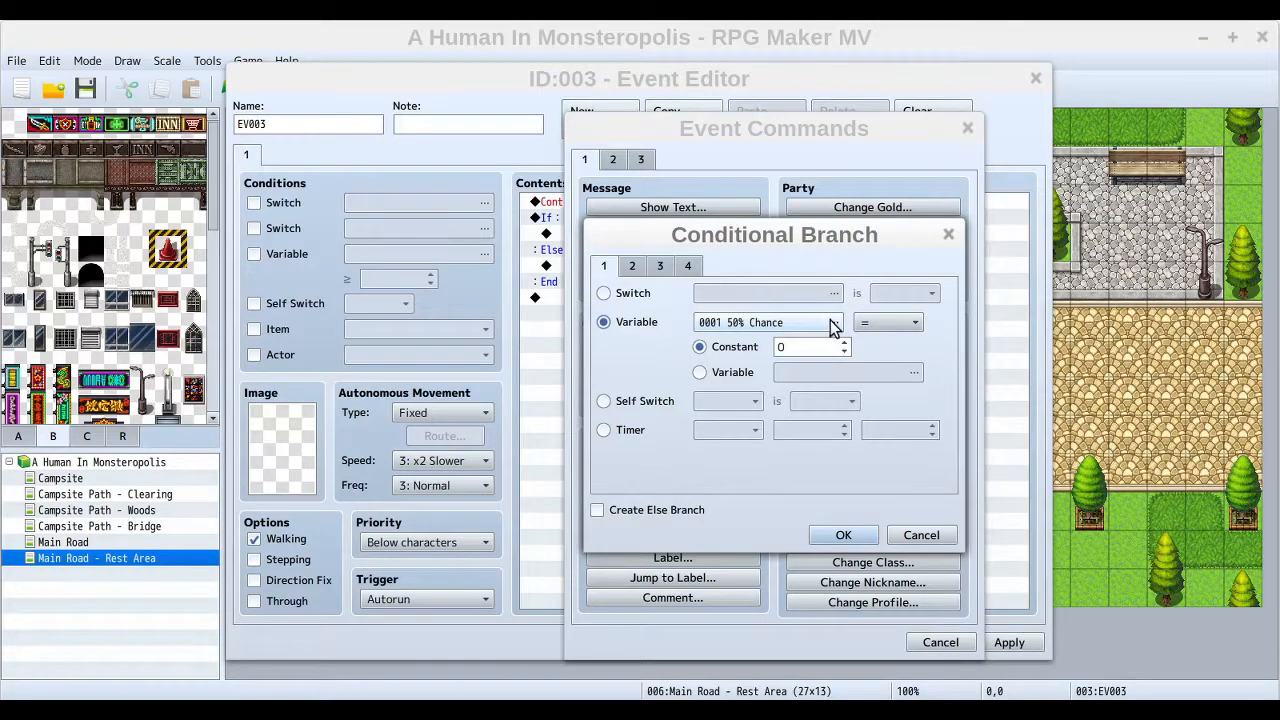
pyautogui.click(843, 344)
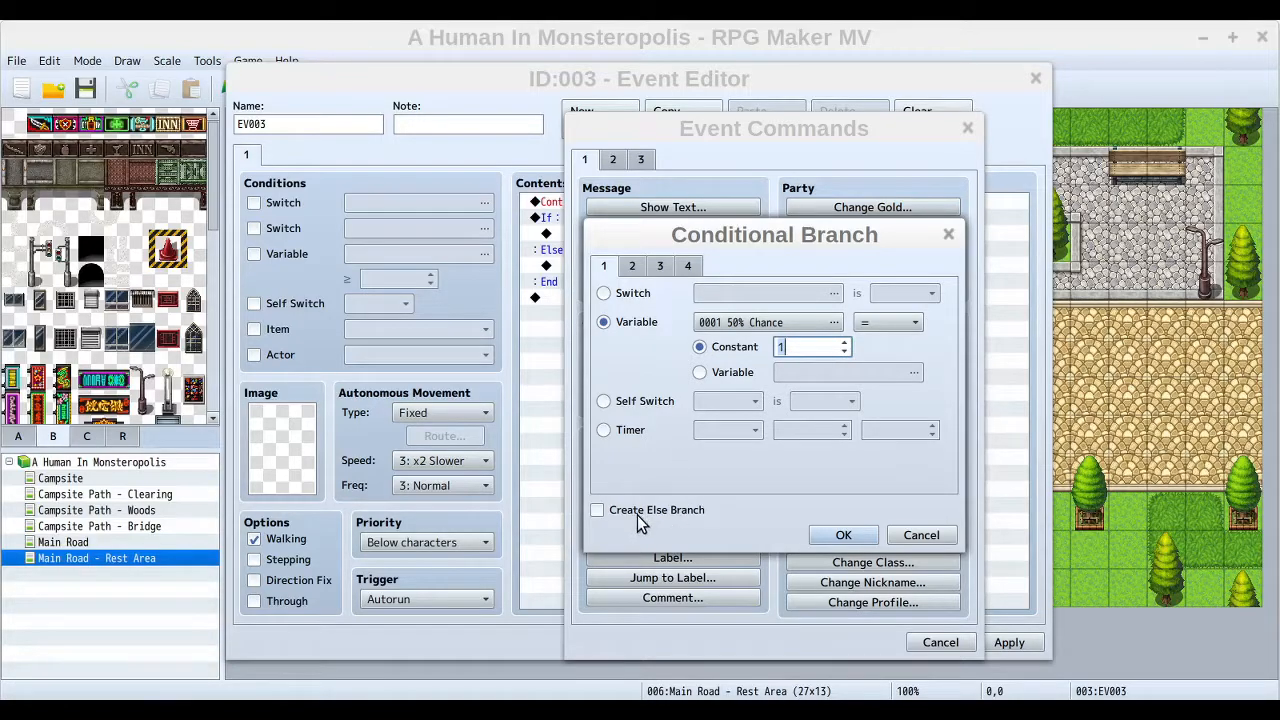
pyautogui.click(845, 536)
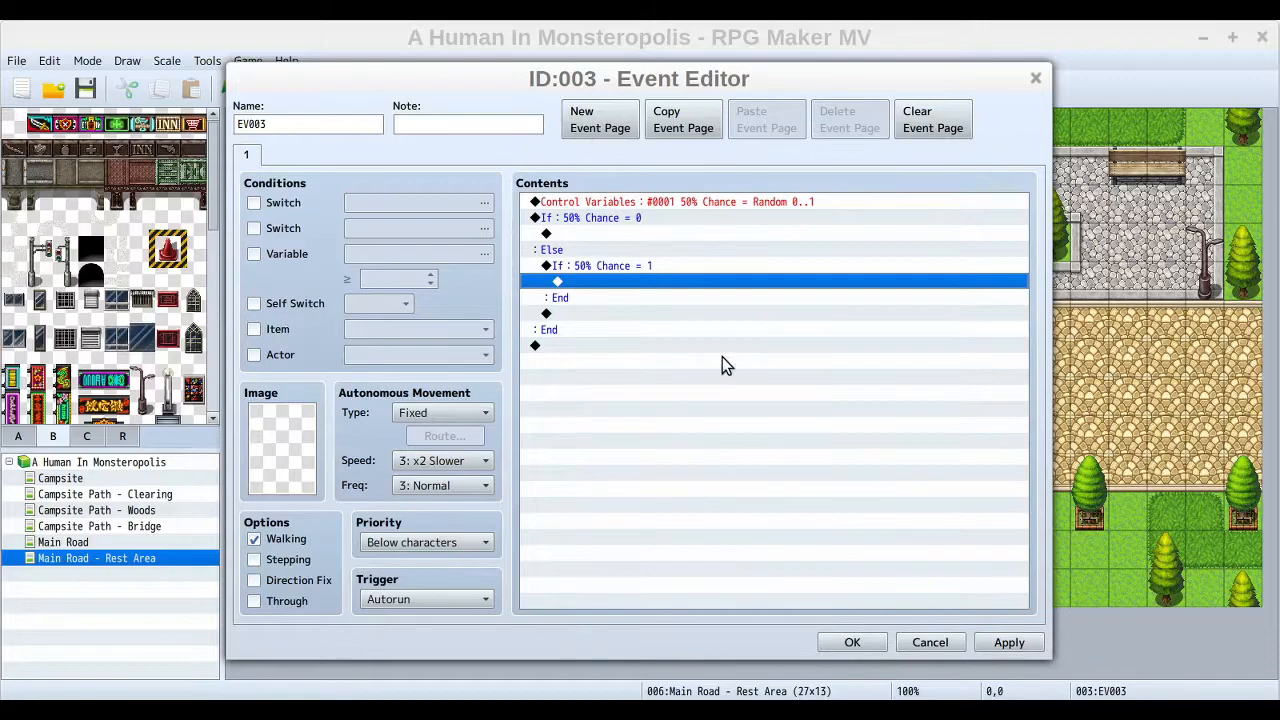
pyautogui.click(652, 328)
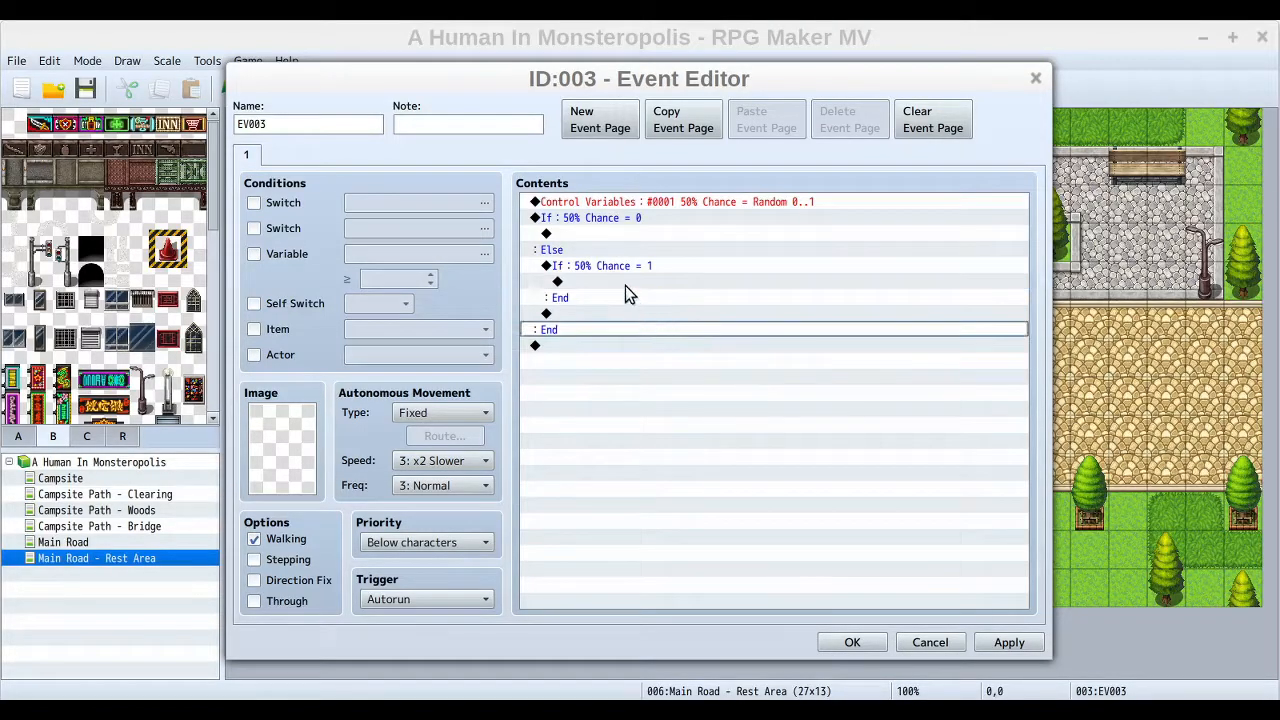
pyautogui.click(625, 287)
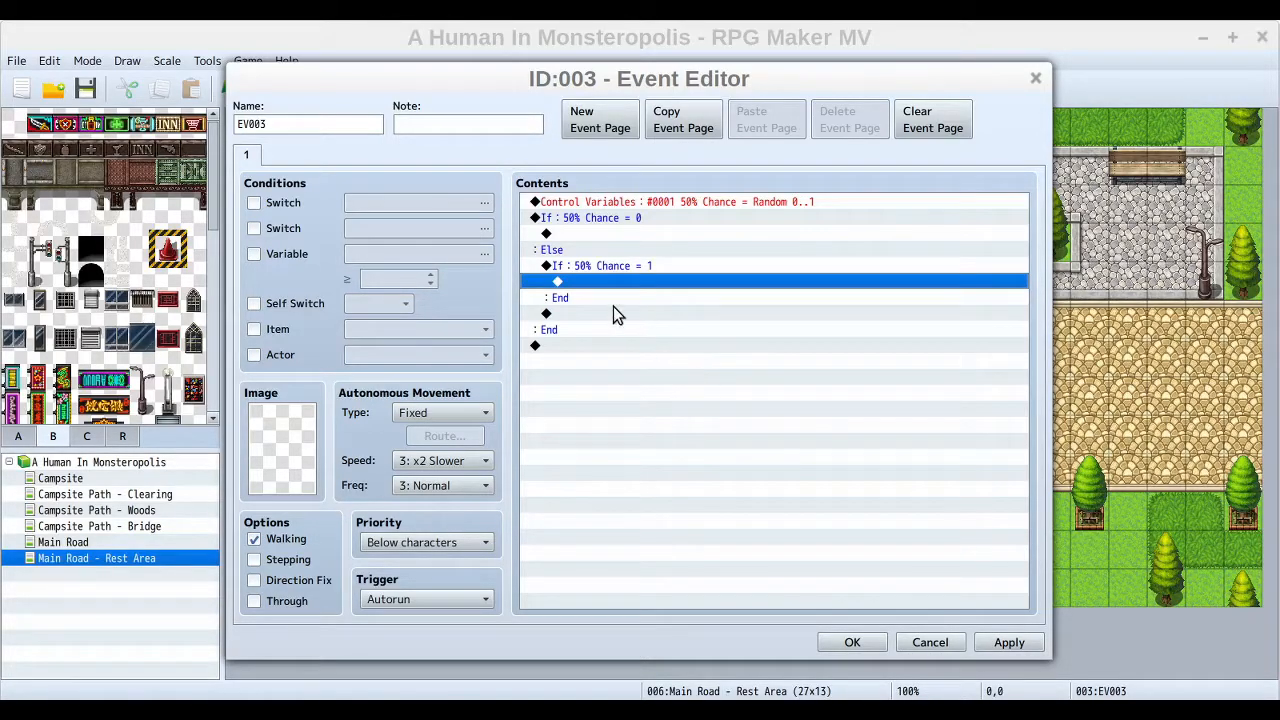
pyautogui.click(615, 266)
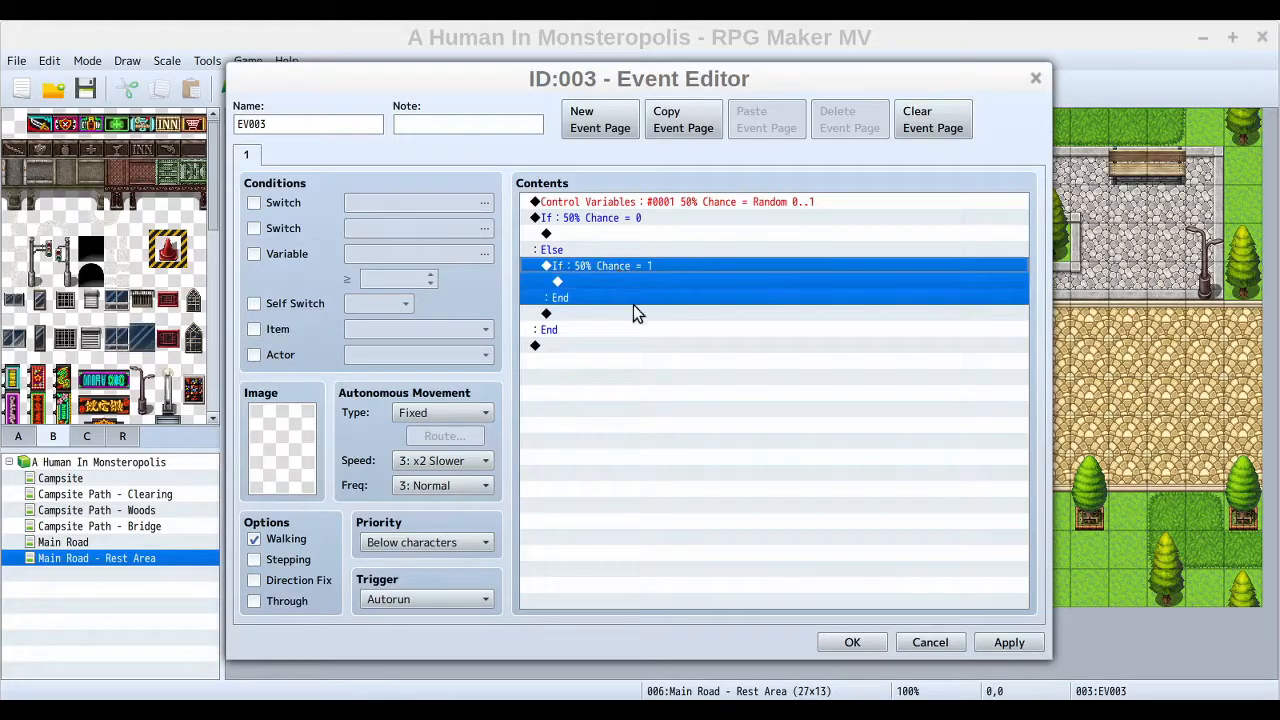
pyautogui.click(628, 316)
pyautogui.click(596, 229)
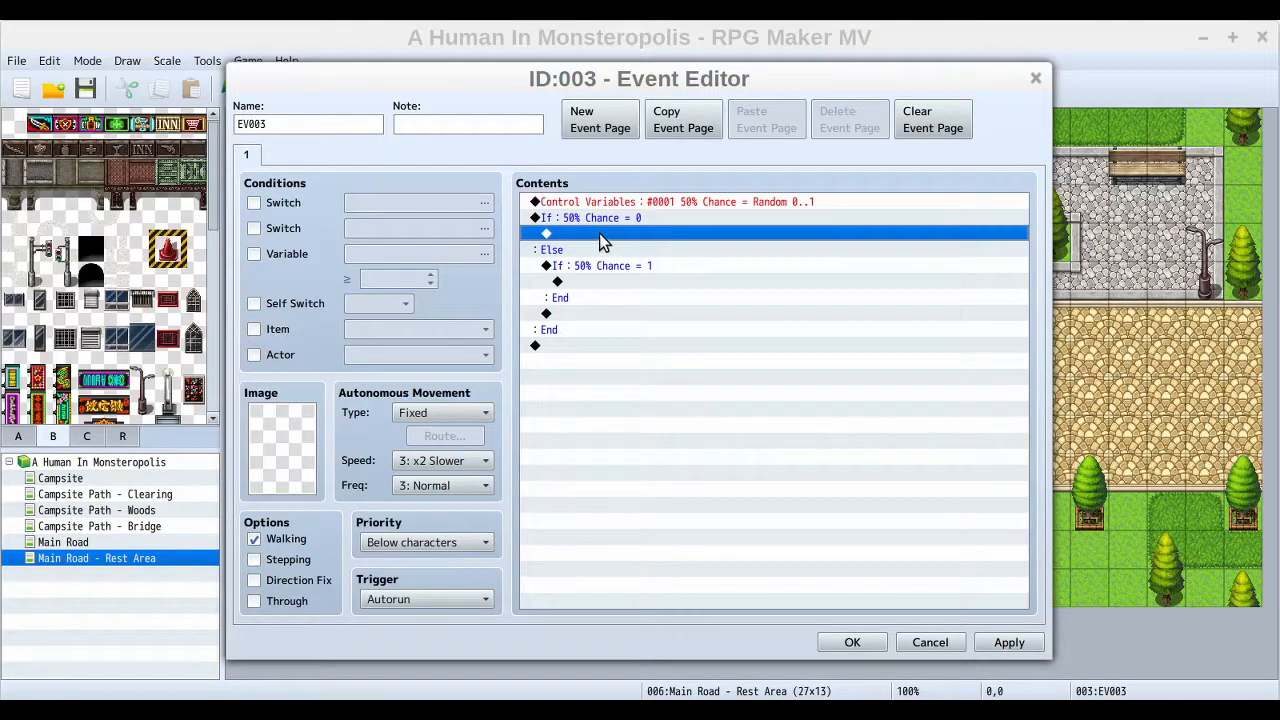
pyautogui.click(608, 265)
pyautogui.click(617, 281)
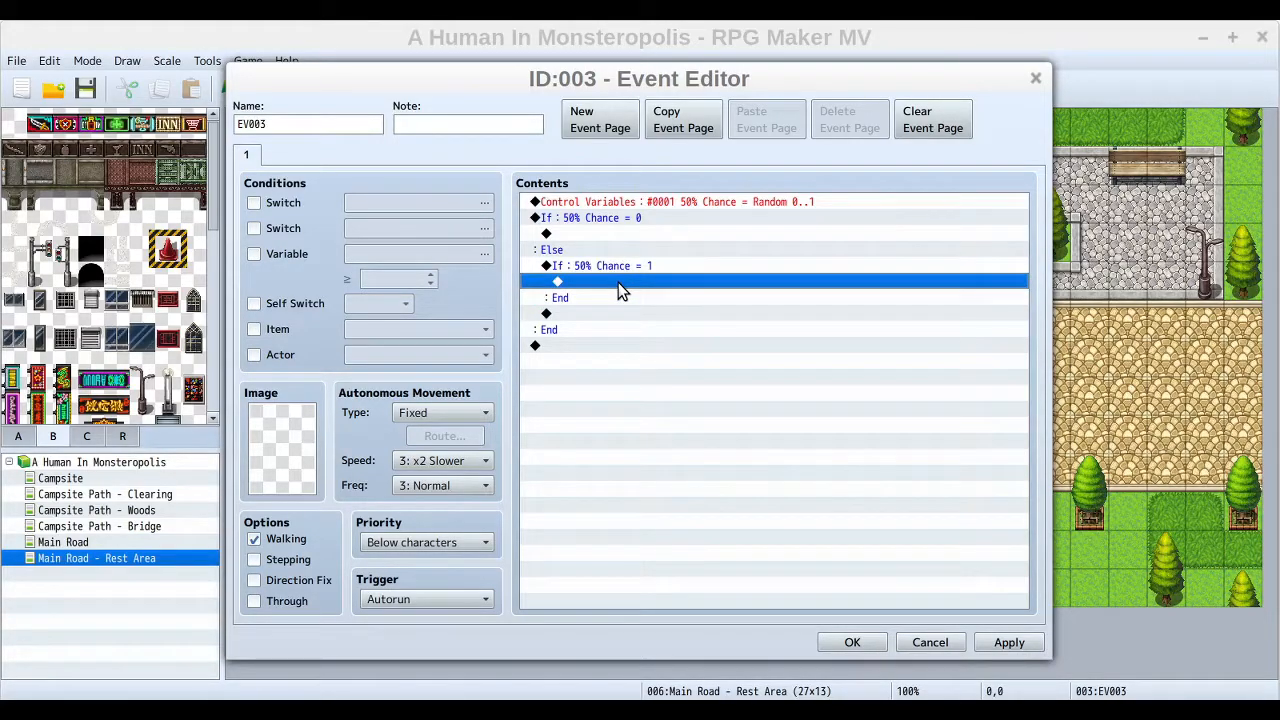
# Step: In the 50% Chance = 0 branch, add a Control Switches command turning ON switch 0001, naming the switch "Rest Area NPC Appears"
pyautogui.click(596, 235)
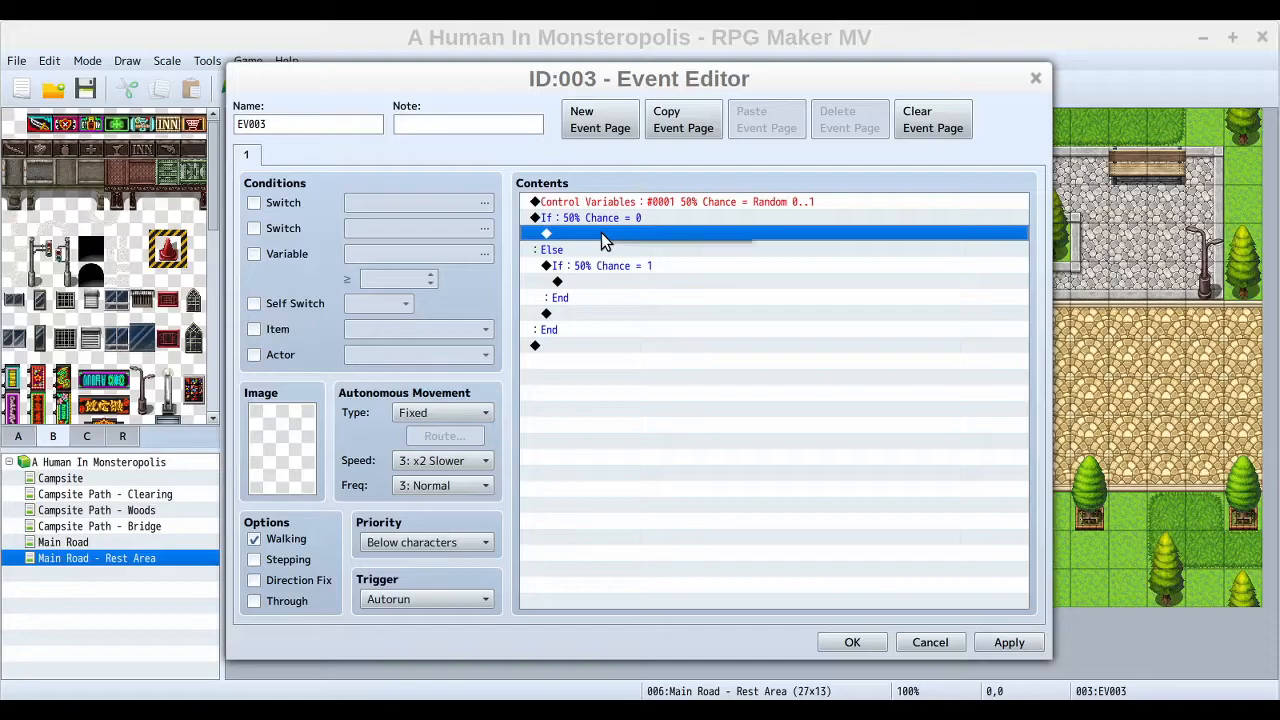
pyautogui.rightClick(601, 240)
pyautogui.click(659, 240)
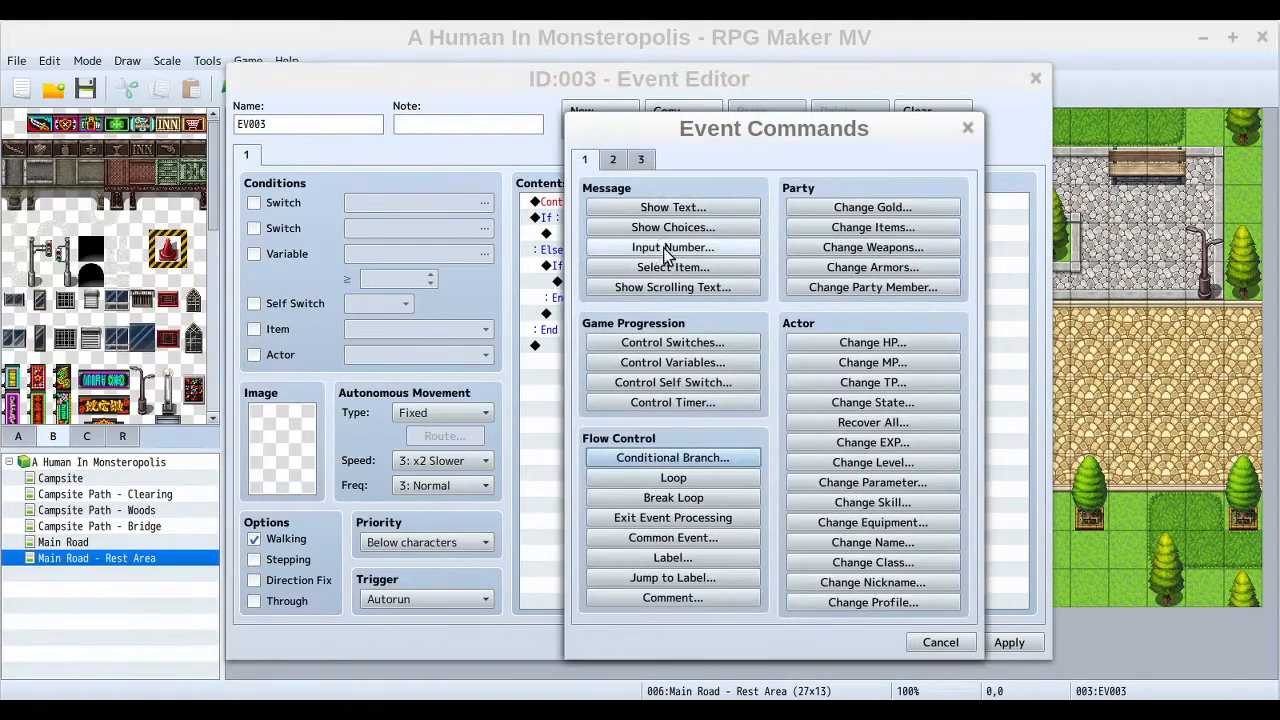
pyautogui.click(720, 343)
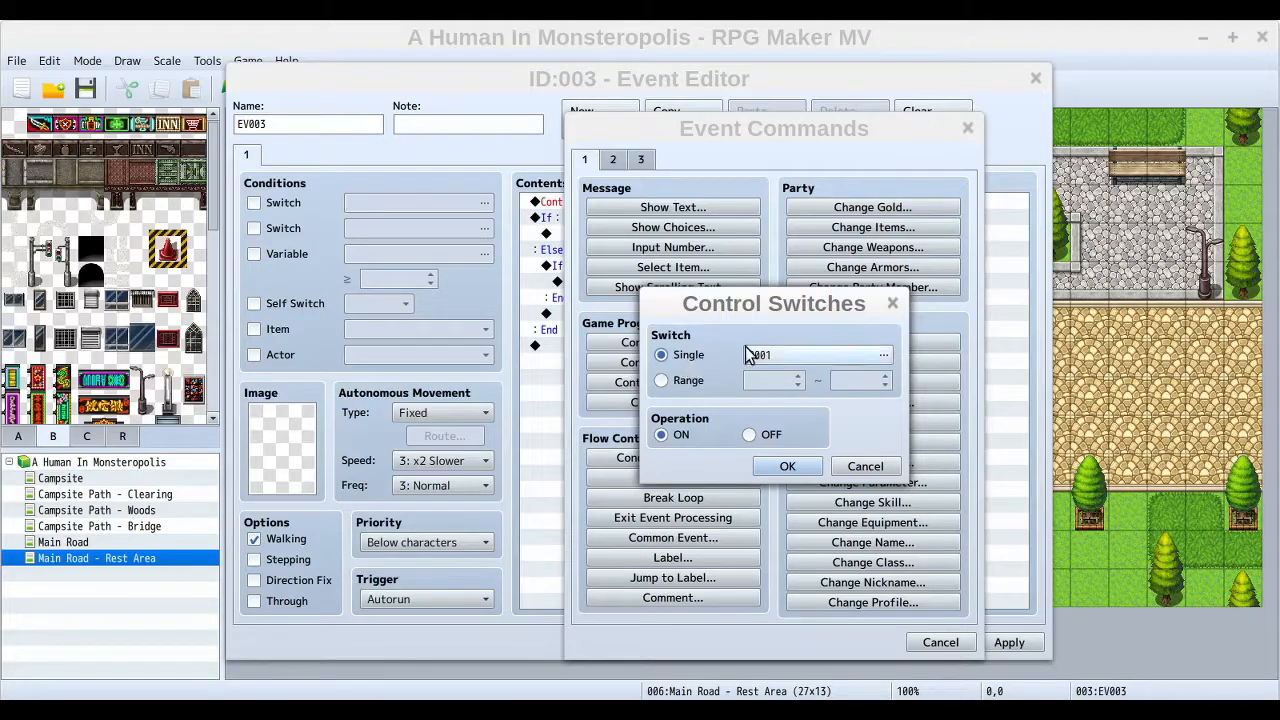
pyautogui.click(825, 357)
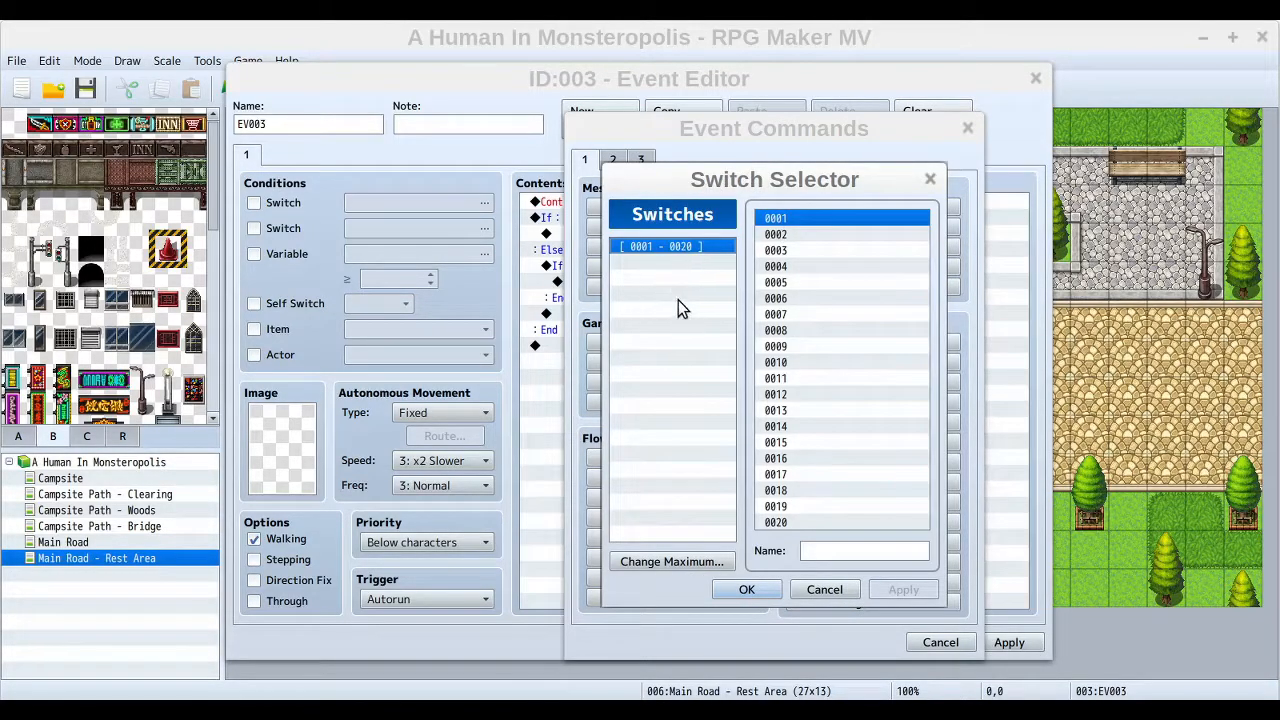
pyautogui.click(802, 285)
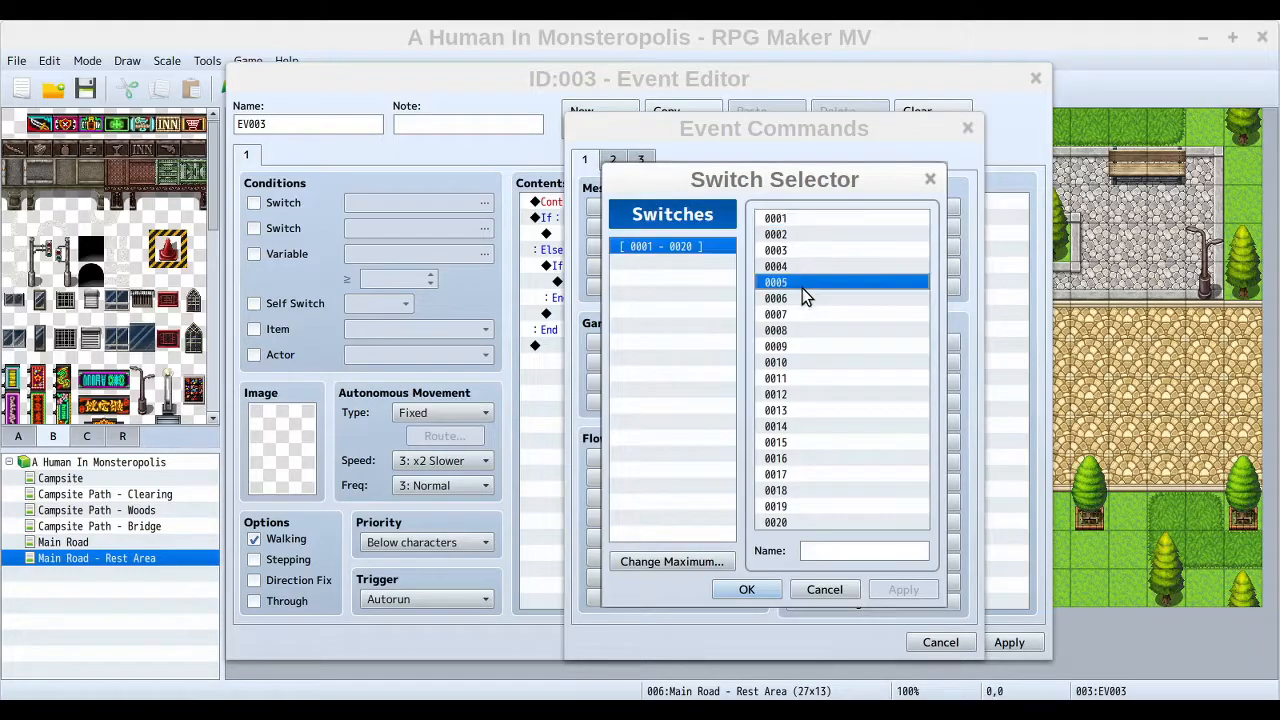
pyautogui.click(797, 220)
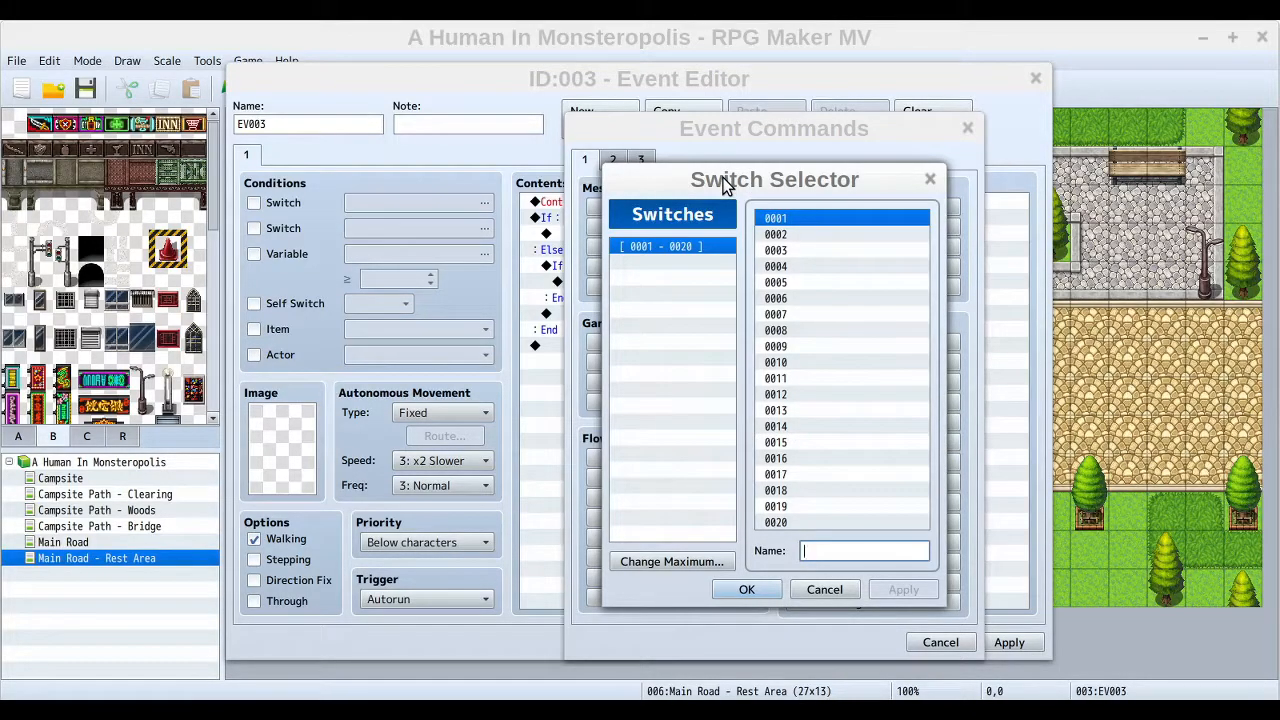
pyautogui.write('Rest Area')
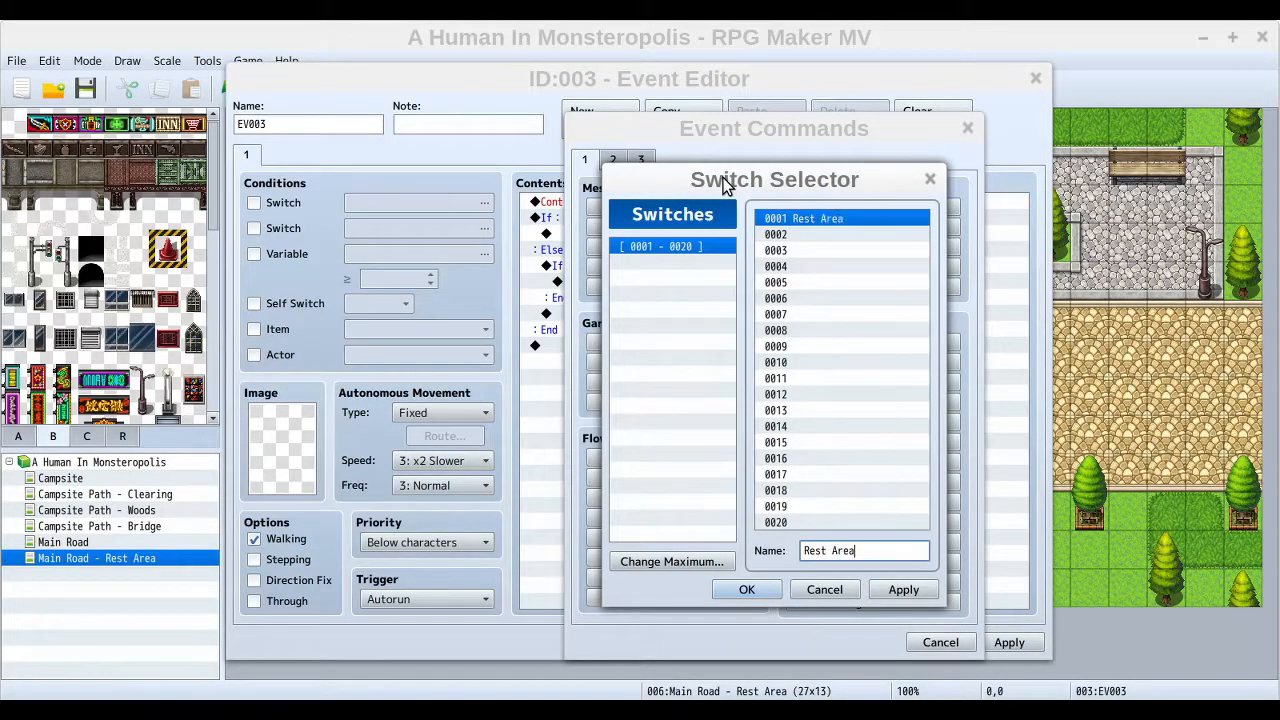
pyautogui.write(' NPC Appears')
pyautogui.click(740, 590)
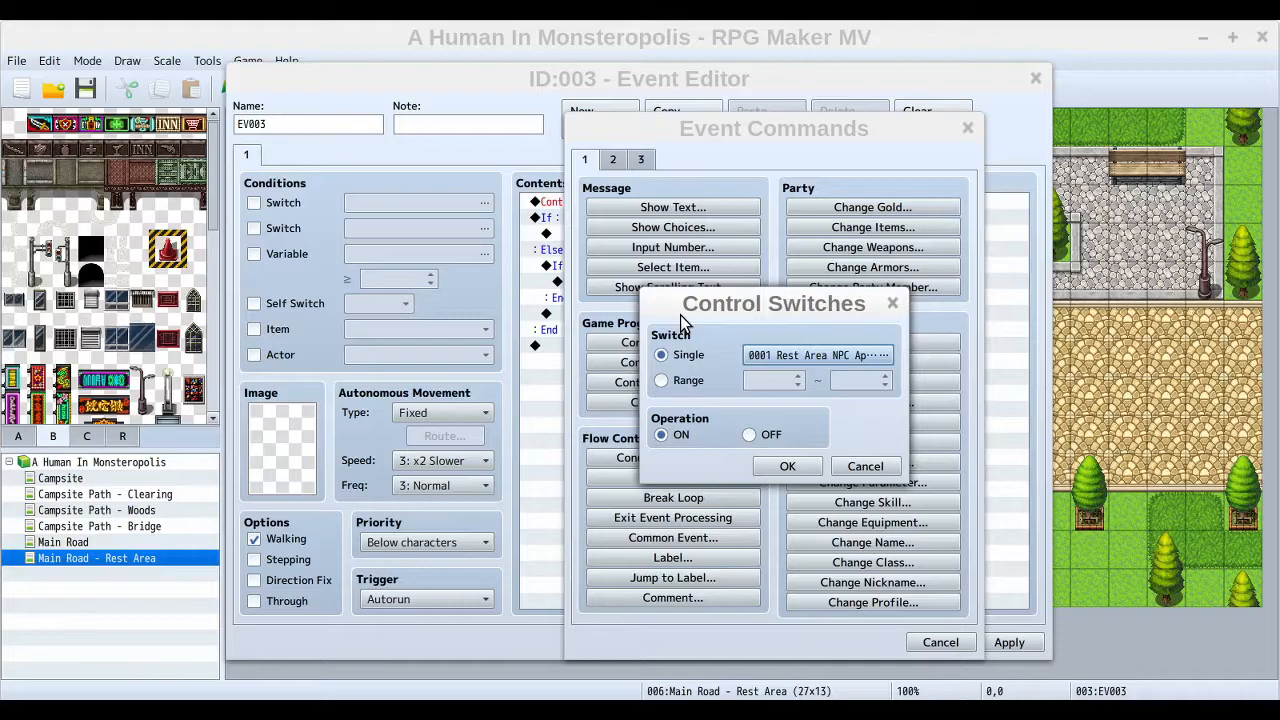
pyautogui.click(660, 437)
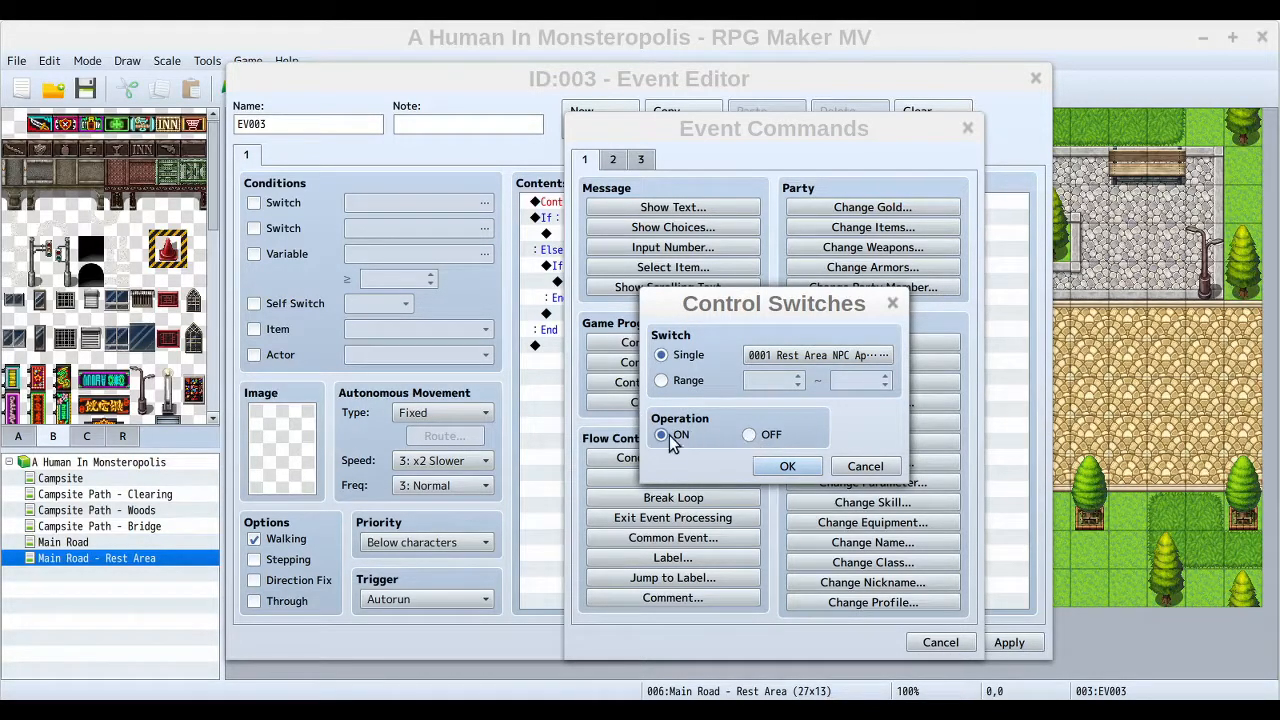
pyautogui.click(781, 467)
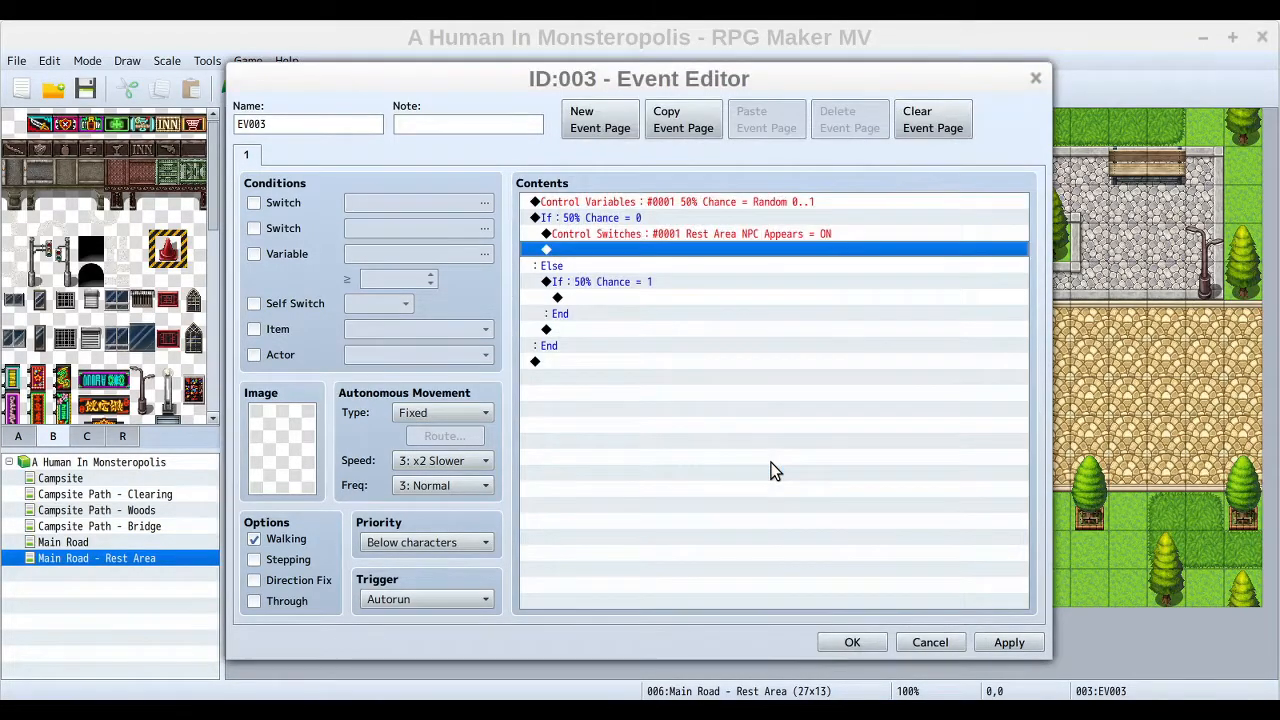
# Step: Copy the Rest Area NPC Appears switch command into the 50% Chance = 1 branch and set that copy to OFF
pyautogui.click(648, 236)
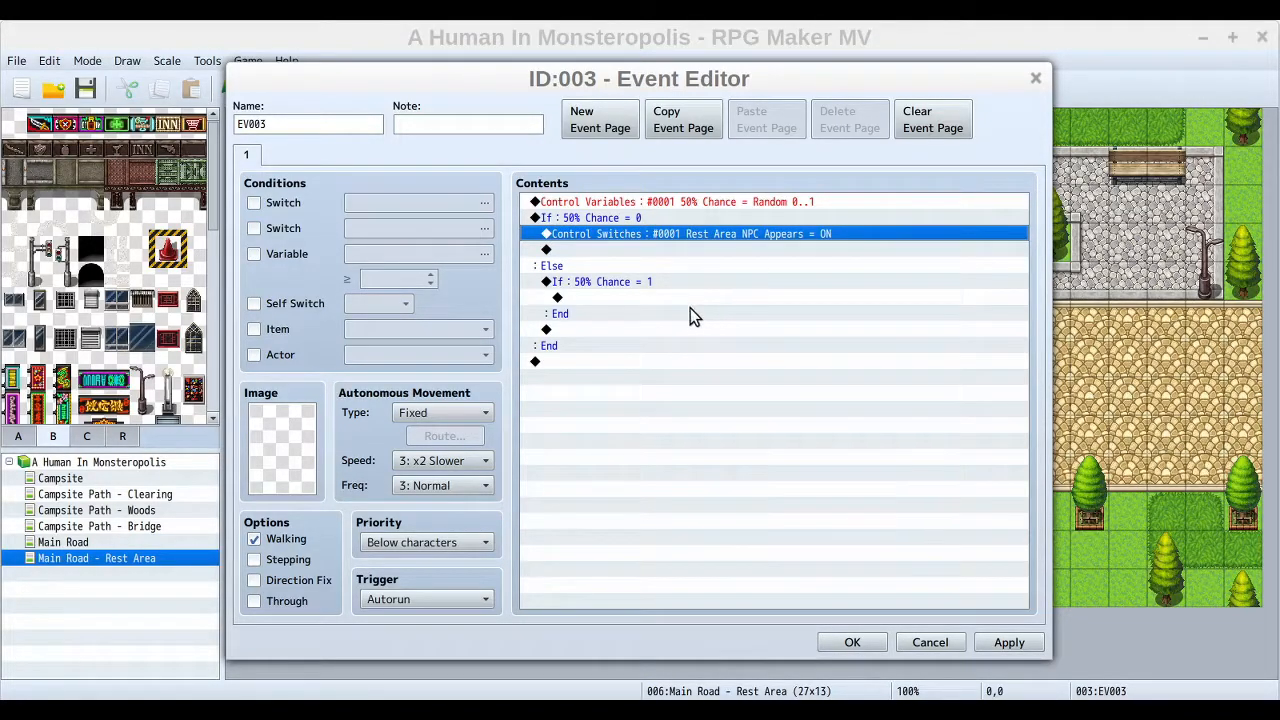
pyautogui.click(645, 298)
pyautogui.hotkey('ctrl', 'v')
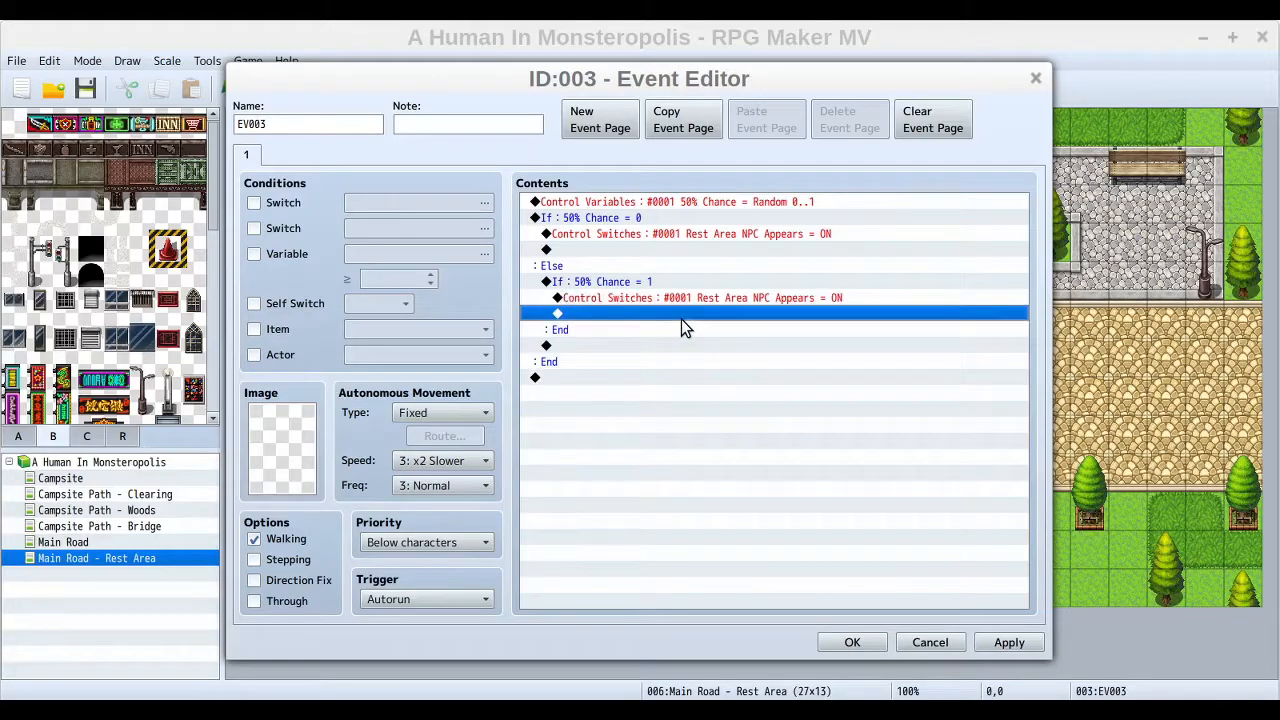
pyautogui.doubleClick(660, 299)
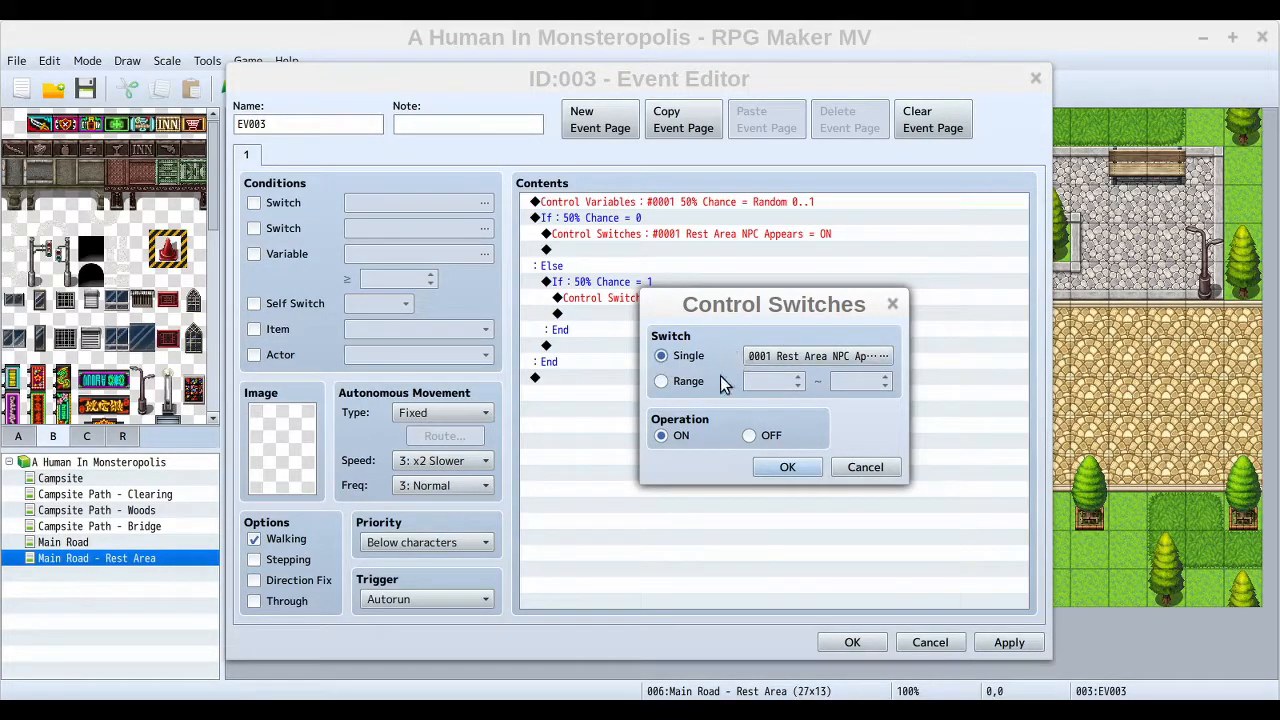
pyautogui.click(750, 437)
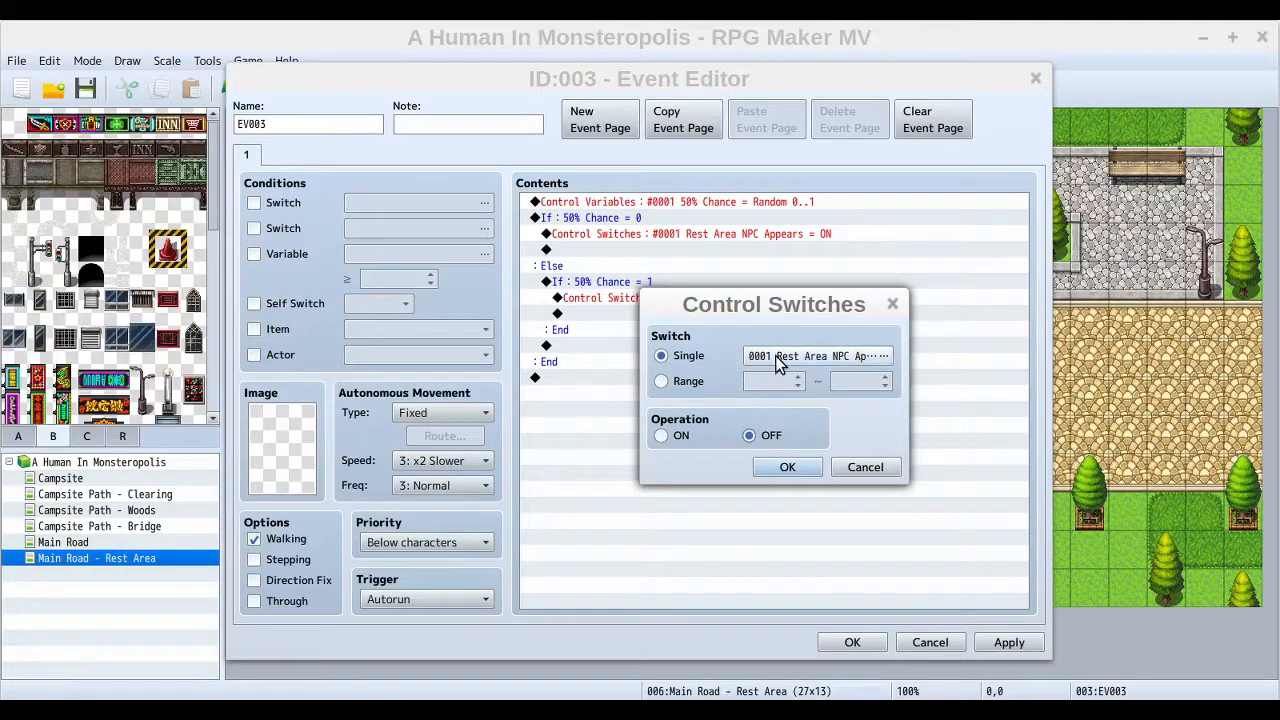
pyautogui.click(787, 467)
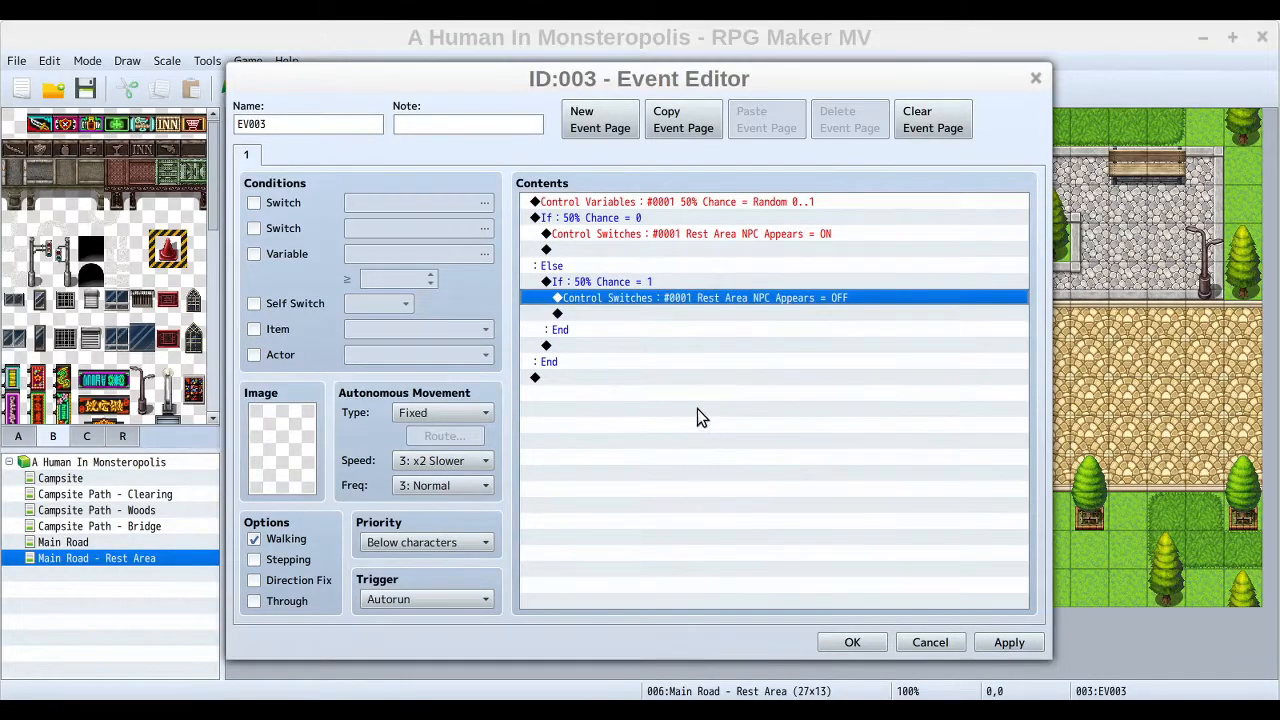
# Step: Review the random variable command and its conditional branches, and confirm the autorun event
pyautogui.click(699, 418)
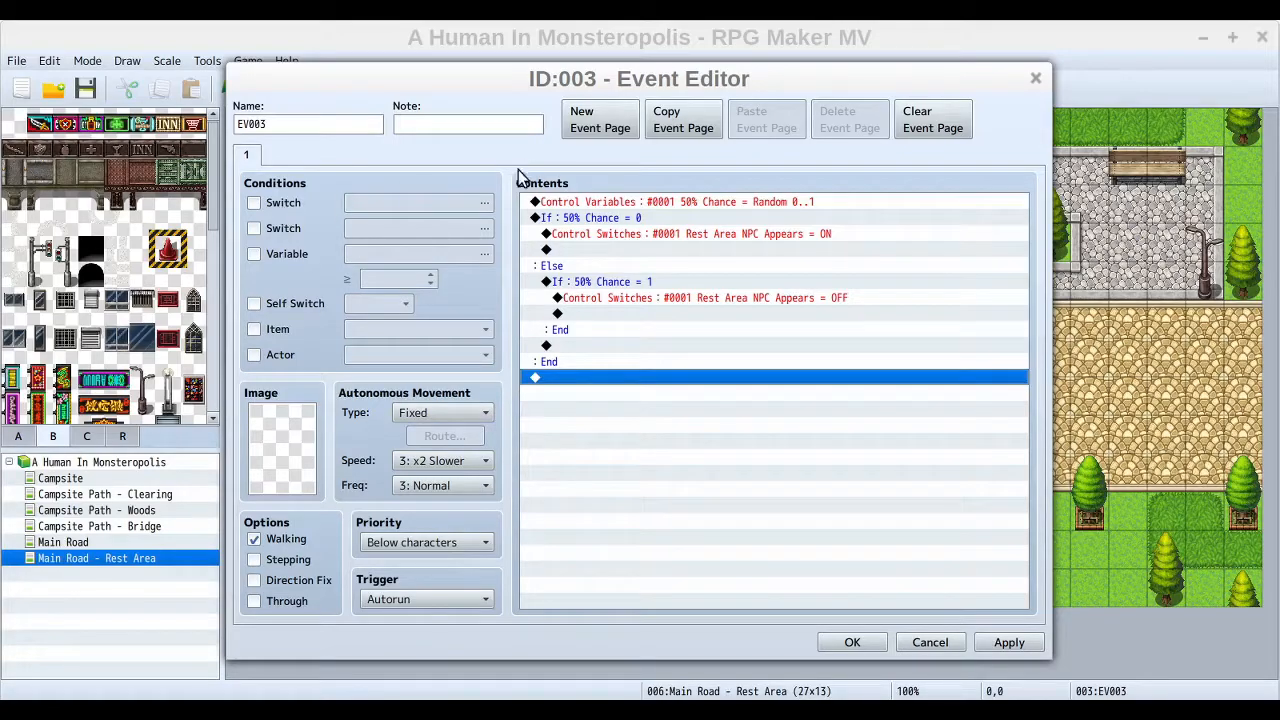
pyautogui.click(688, 204)
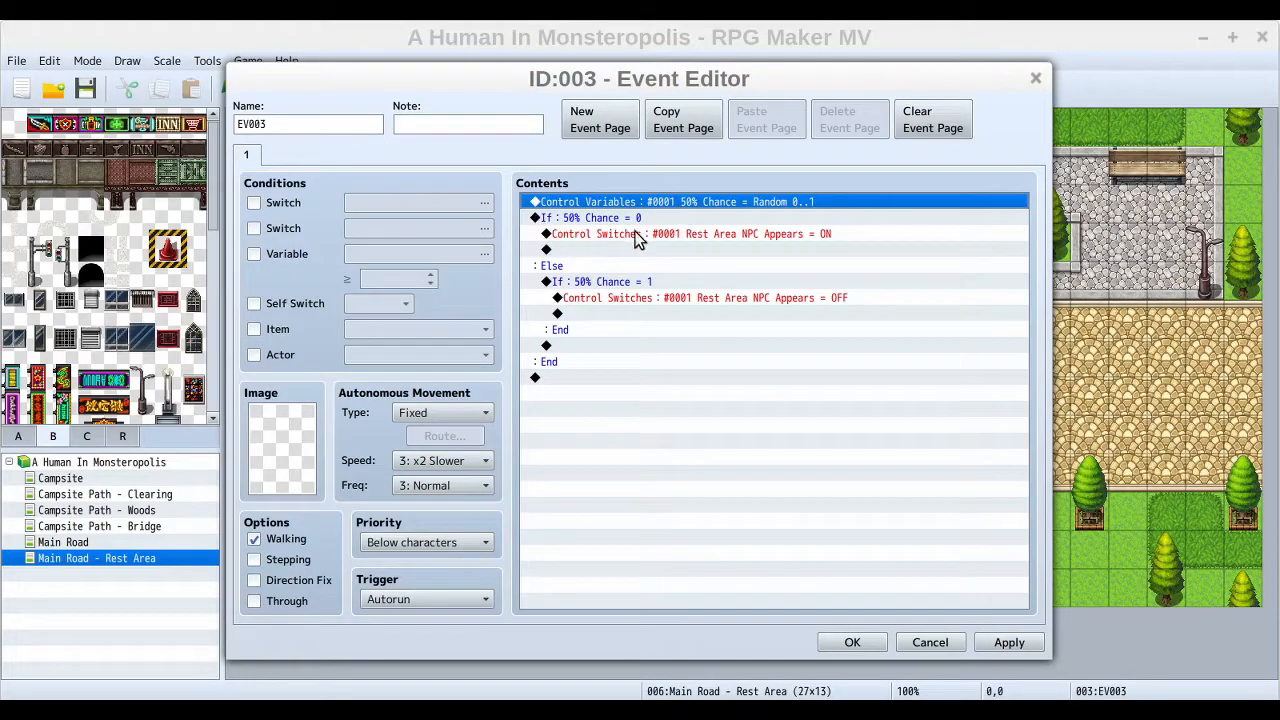
pyautogui.click(578, 220)
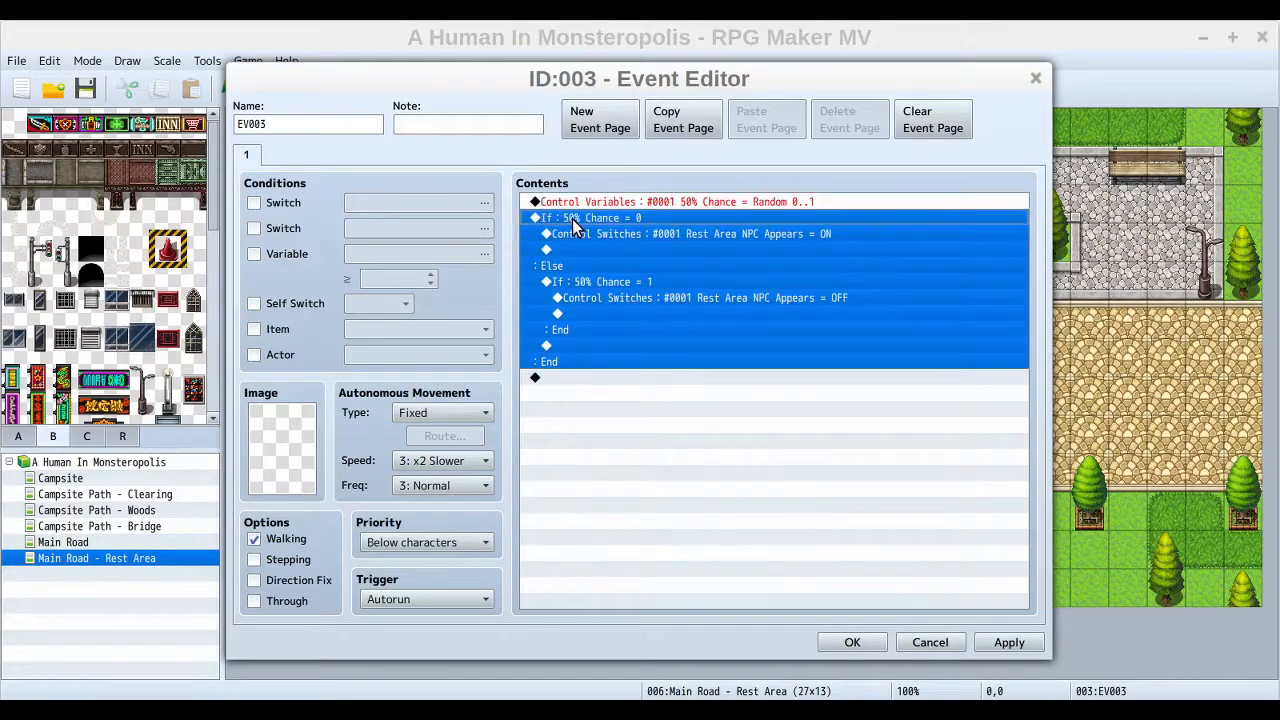
pyautogui.click(652, 430)
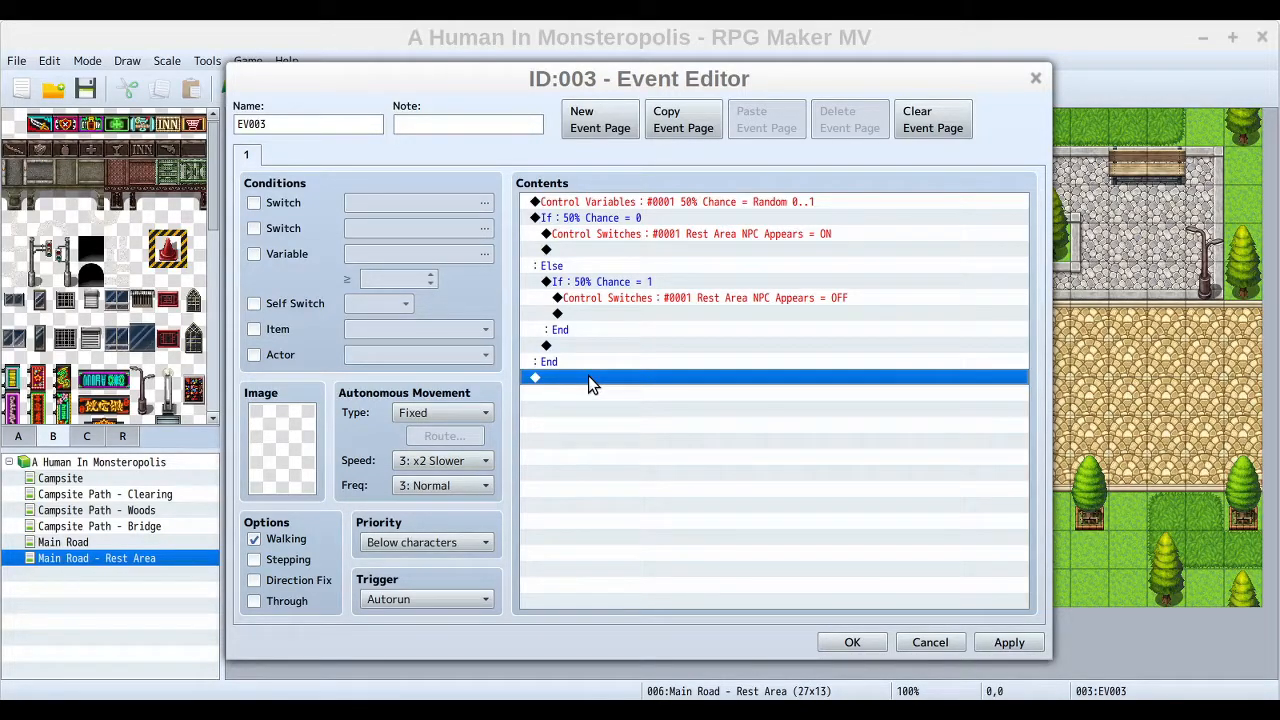
pyautogui.click(845, 642)
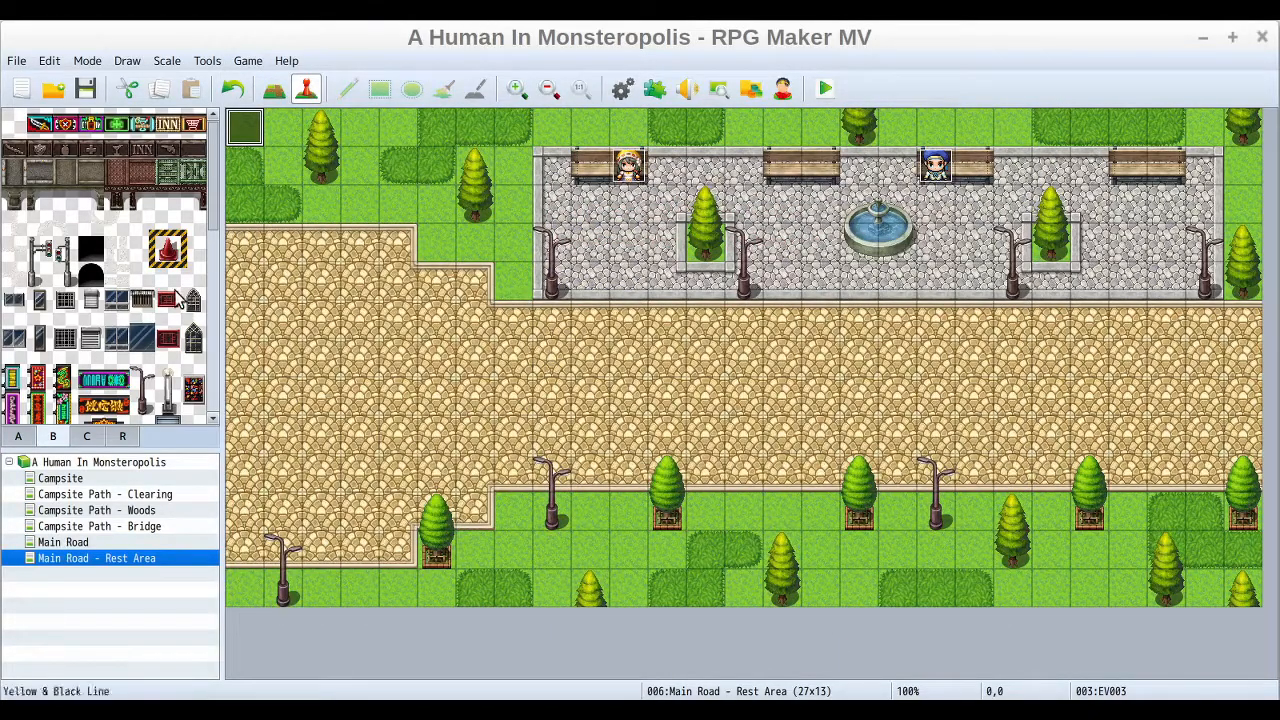
# Step: Open the Main Road map and select the road tile at 29,11 on its east edge
pyautogui.click(66, 542)
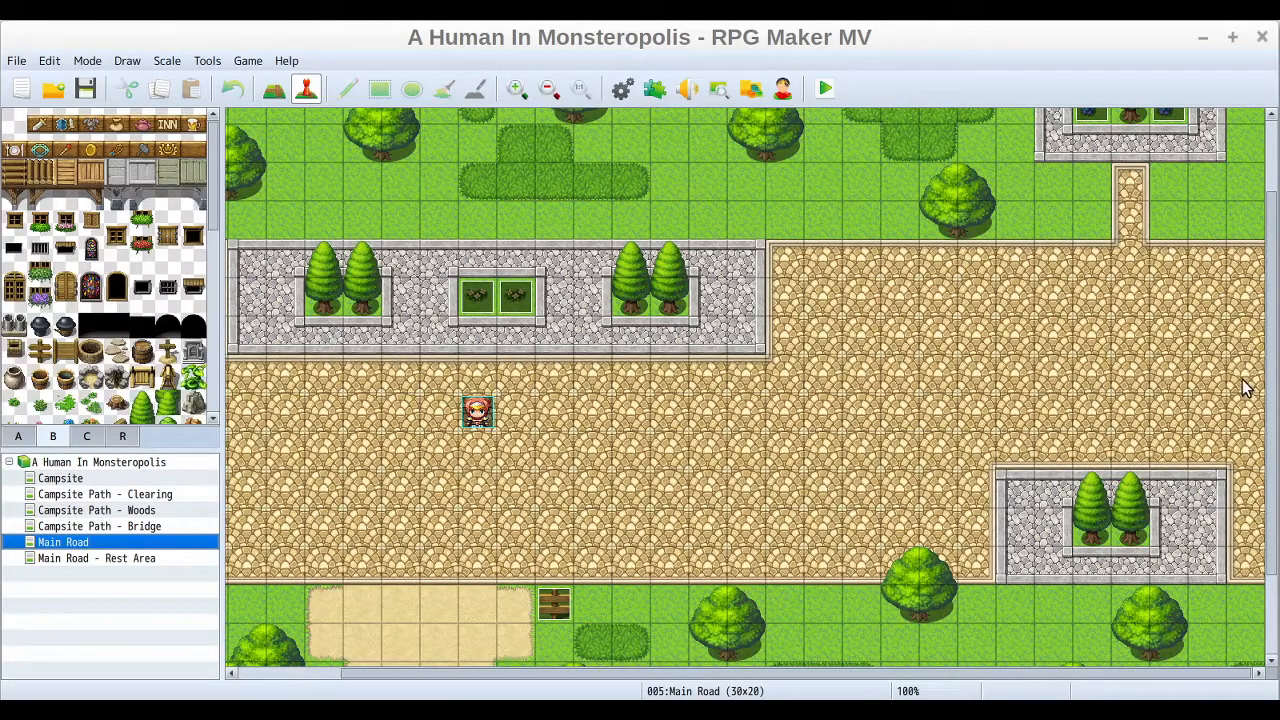
pyautogui.click(1240, 275)
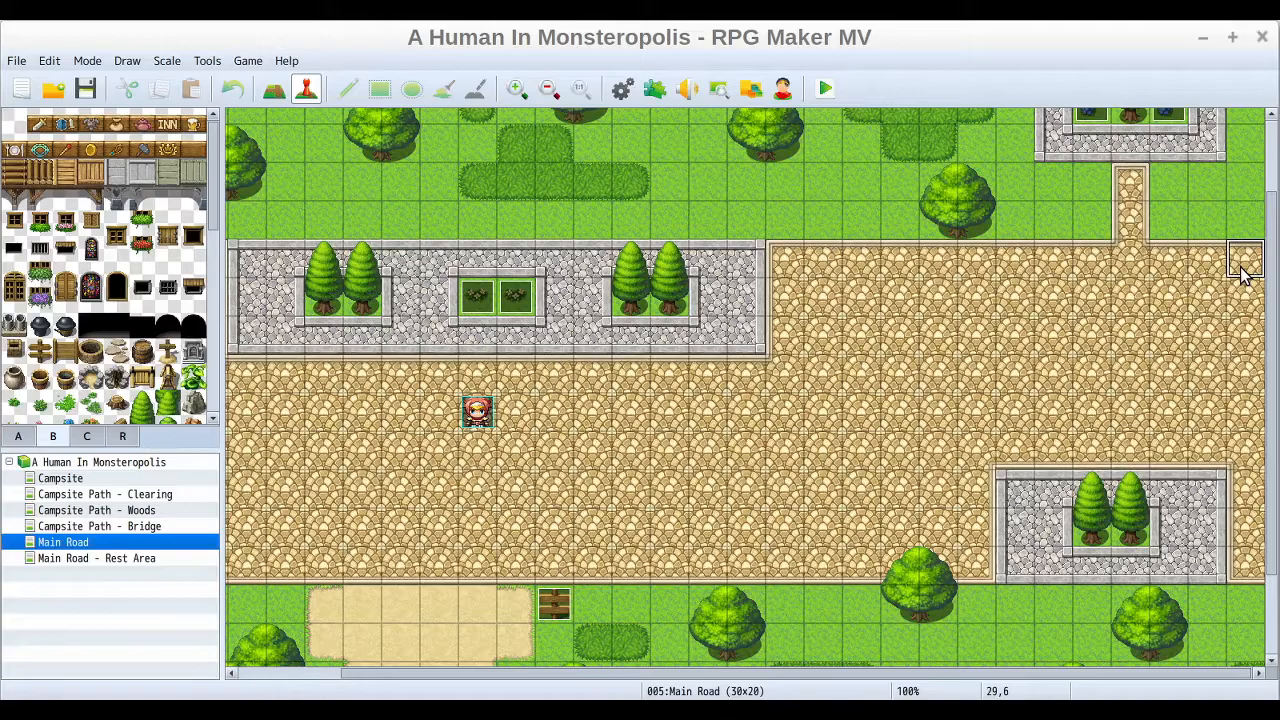
pyautogui.click(1246, 450)
pyautogui.rightClick(1246, 450)
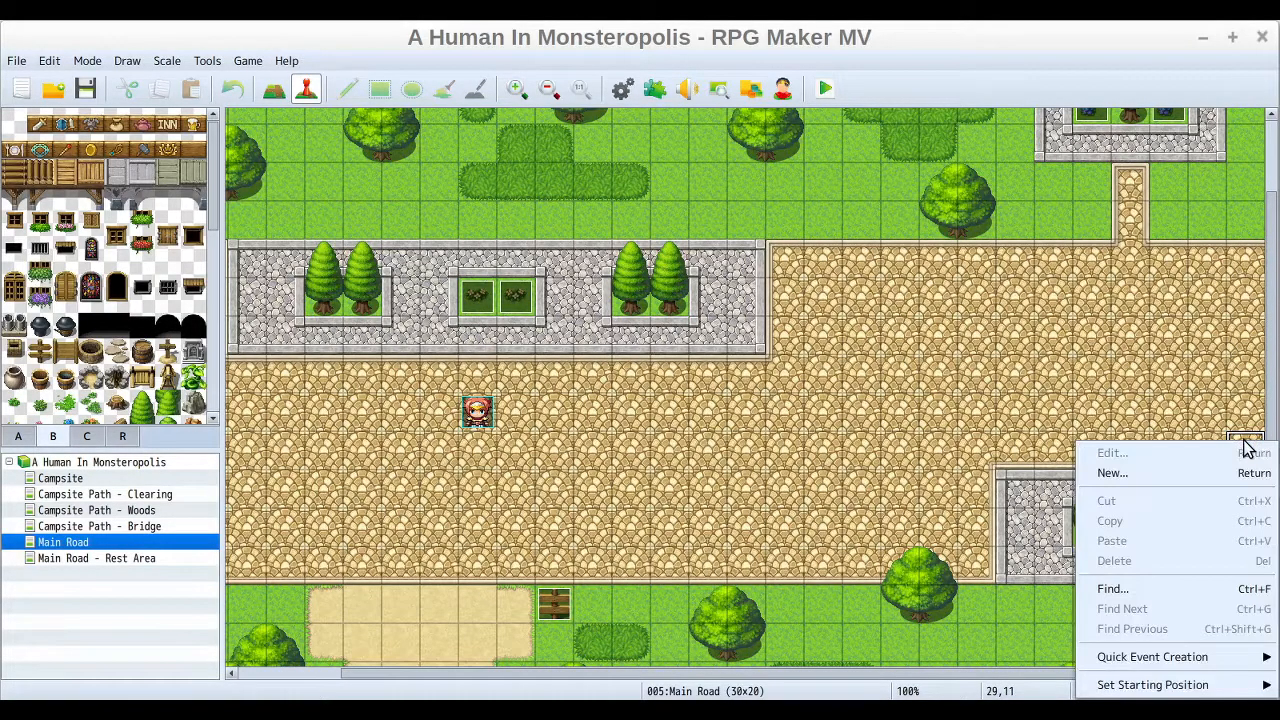
pyautogui.click(1147, 471)
pyautogui.click(938, 638)
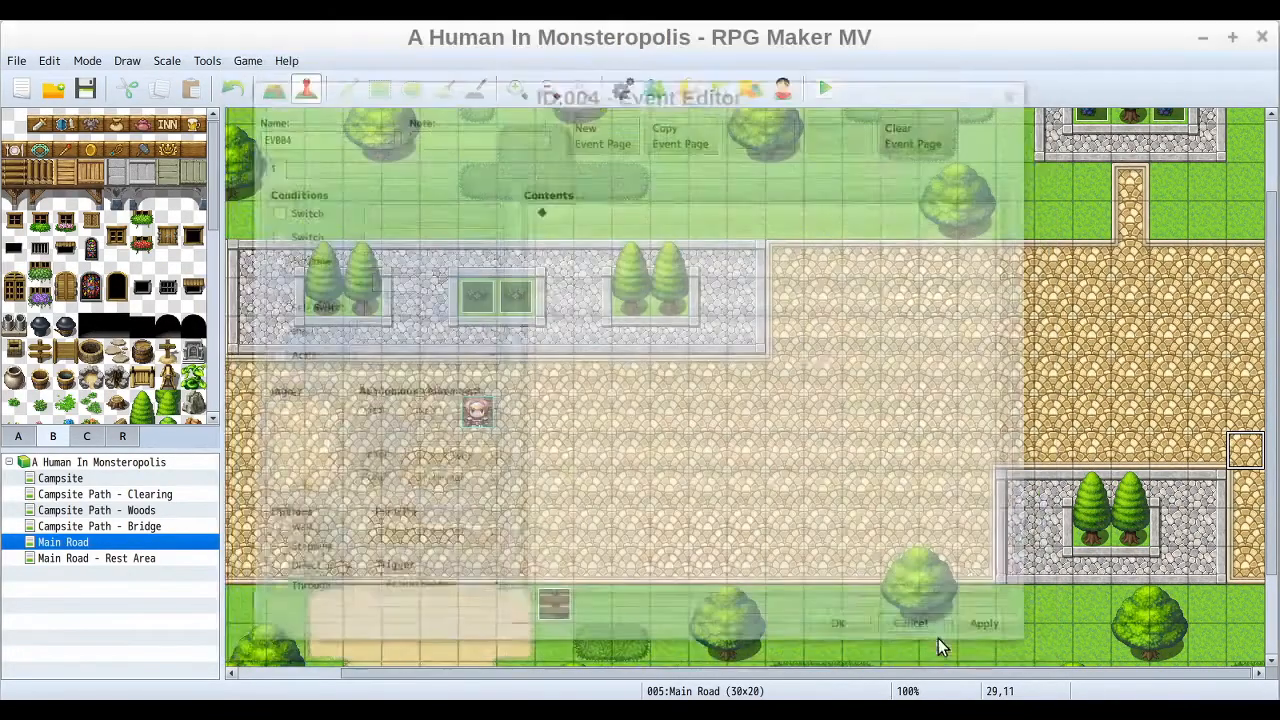
# Step: Create a quick transfer event at Main Road 29,11 leading to the road near the west edge of Main Road - Rest Area, with direction Retain
pyautogui.rightClick(1240, 450)
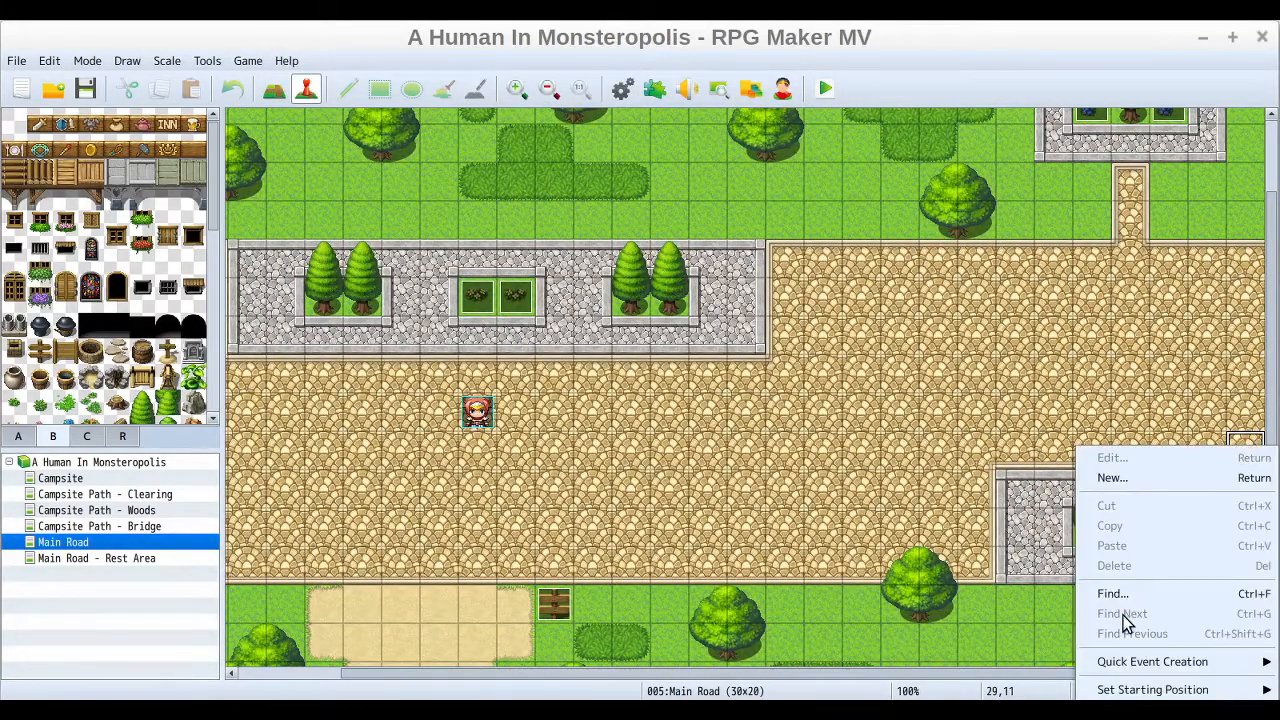
pyautogui.moveTo(1147, 668)
pyautogui.click(1003, 662)
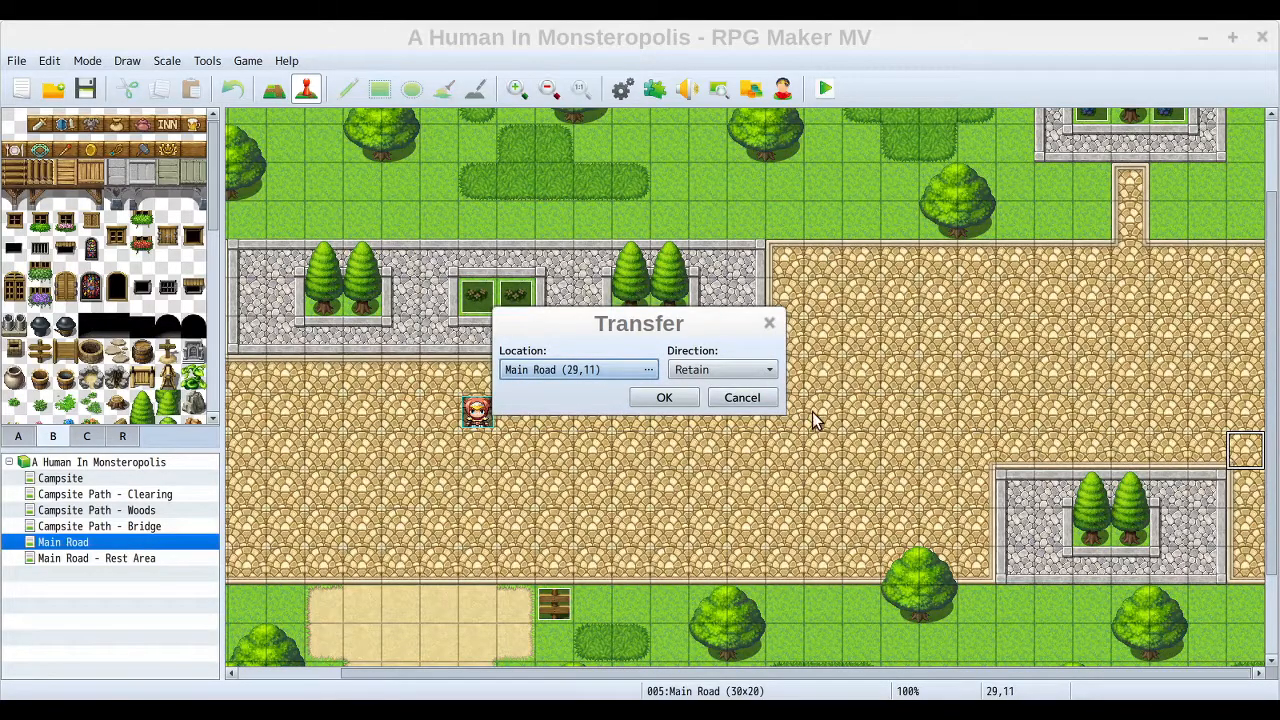
pyautogui.click(650, 370)
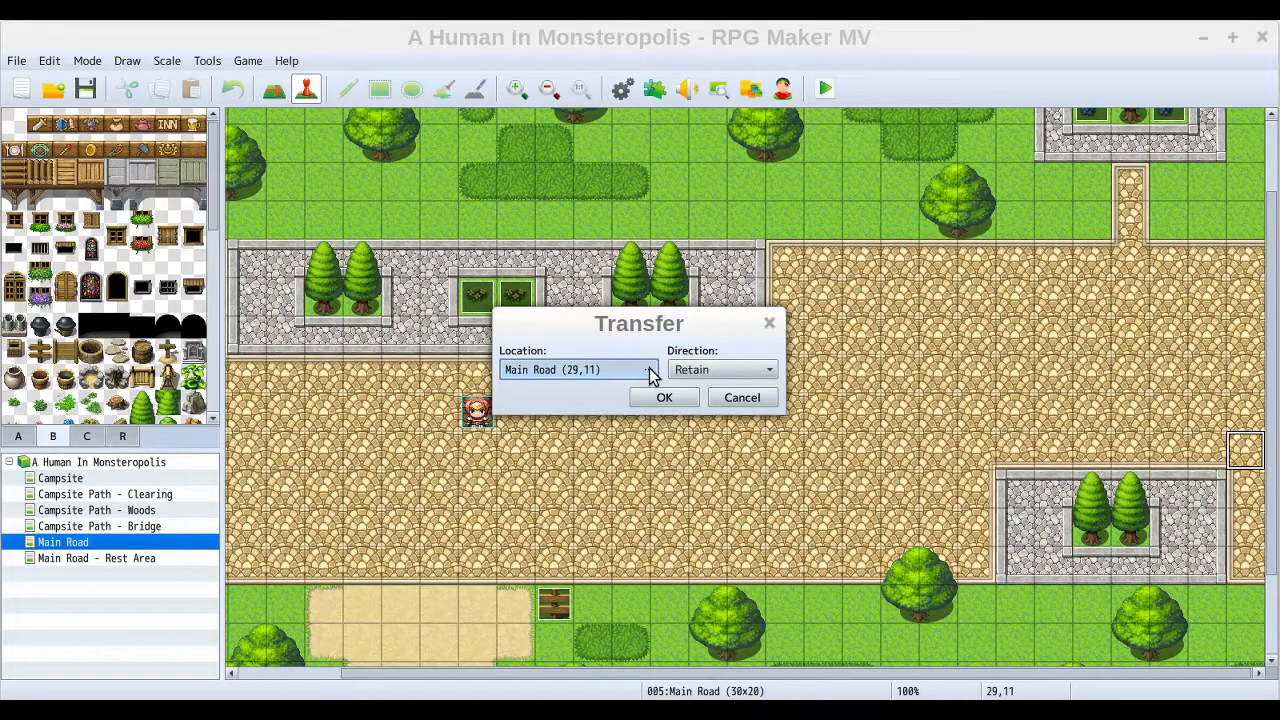
pyautogui.click(288, 210)
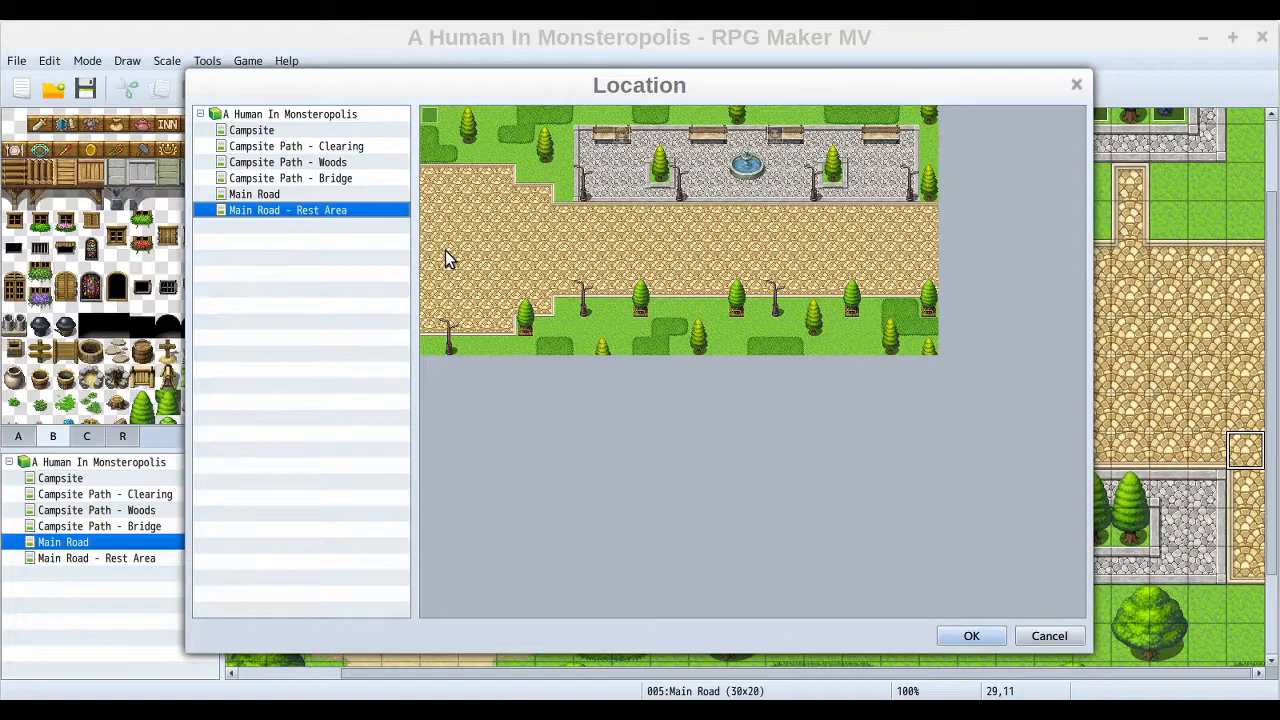
pyautogui.click(268, 195)
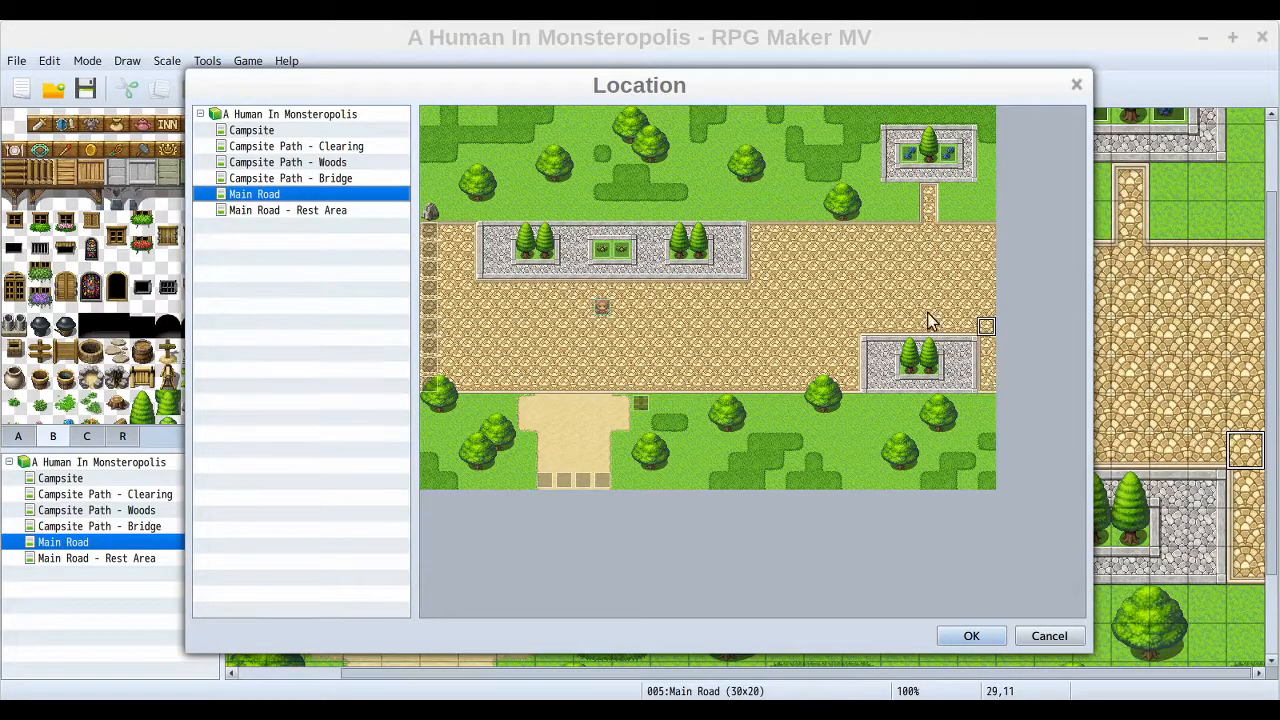
pyautogui.click(306, 211)
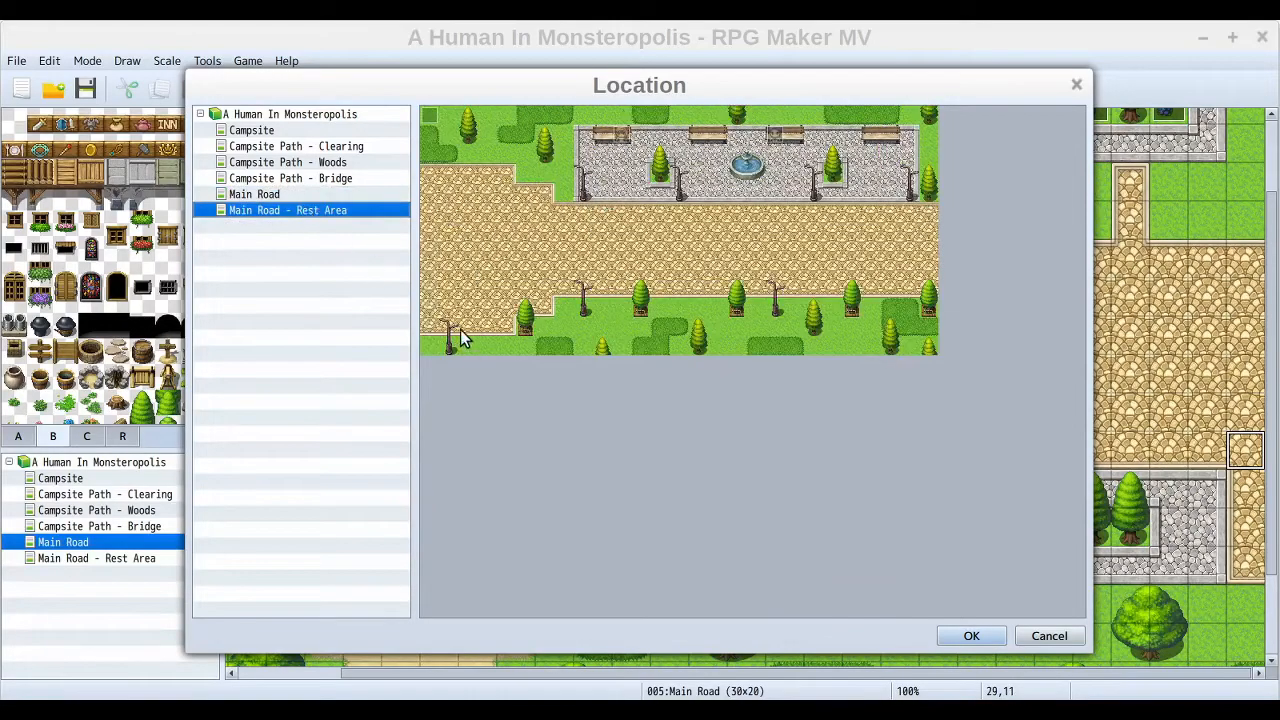
pyautogui.click(428, 271)
pyautogui.click(448, 271)
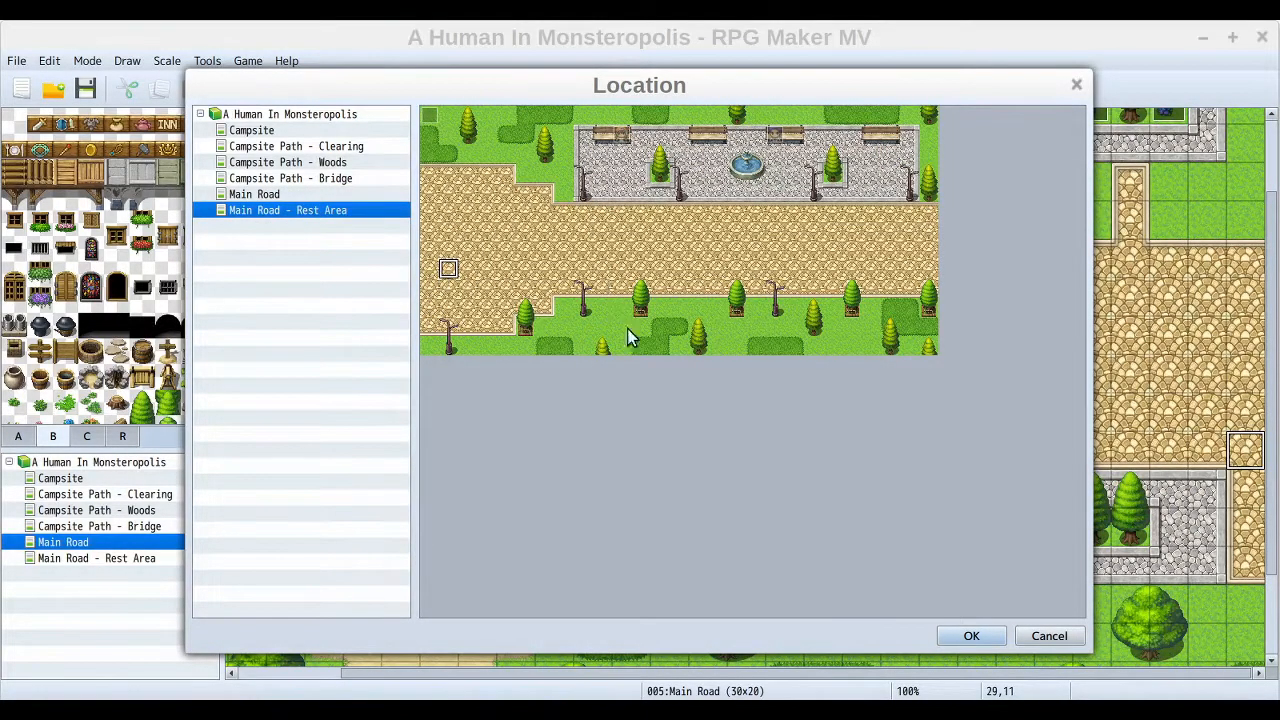
pyautogui.click(974, 638)
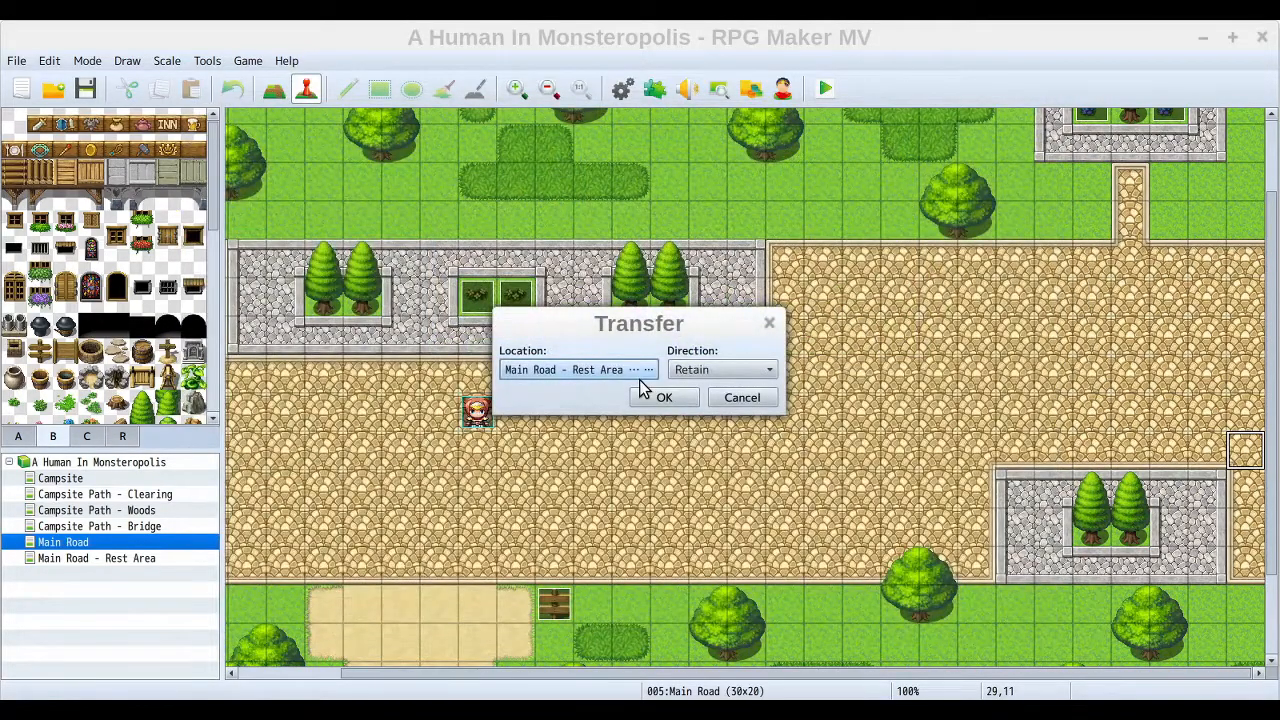
pyautogui.click(665, 397)
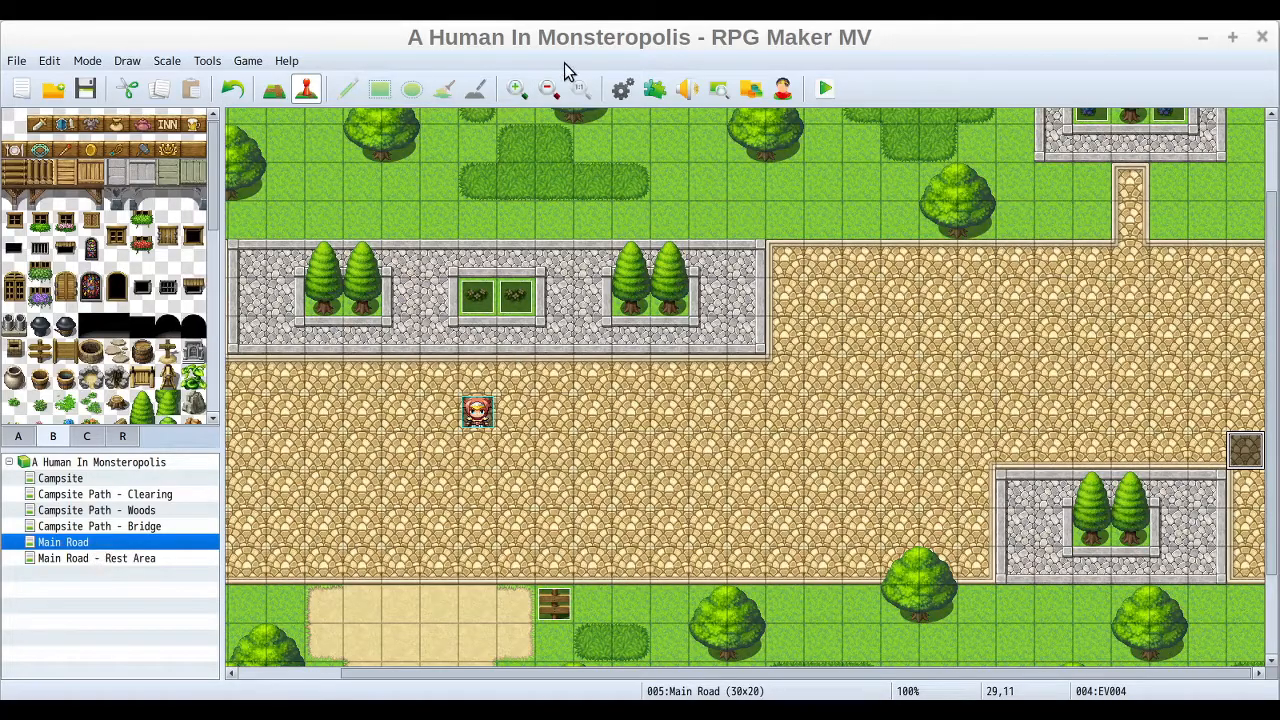
# Step: Launch a playtest, saving the changes to the game, and start a new game
pyautogui.click(818, 90)
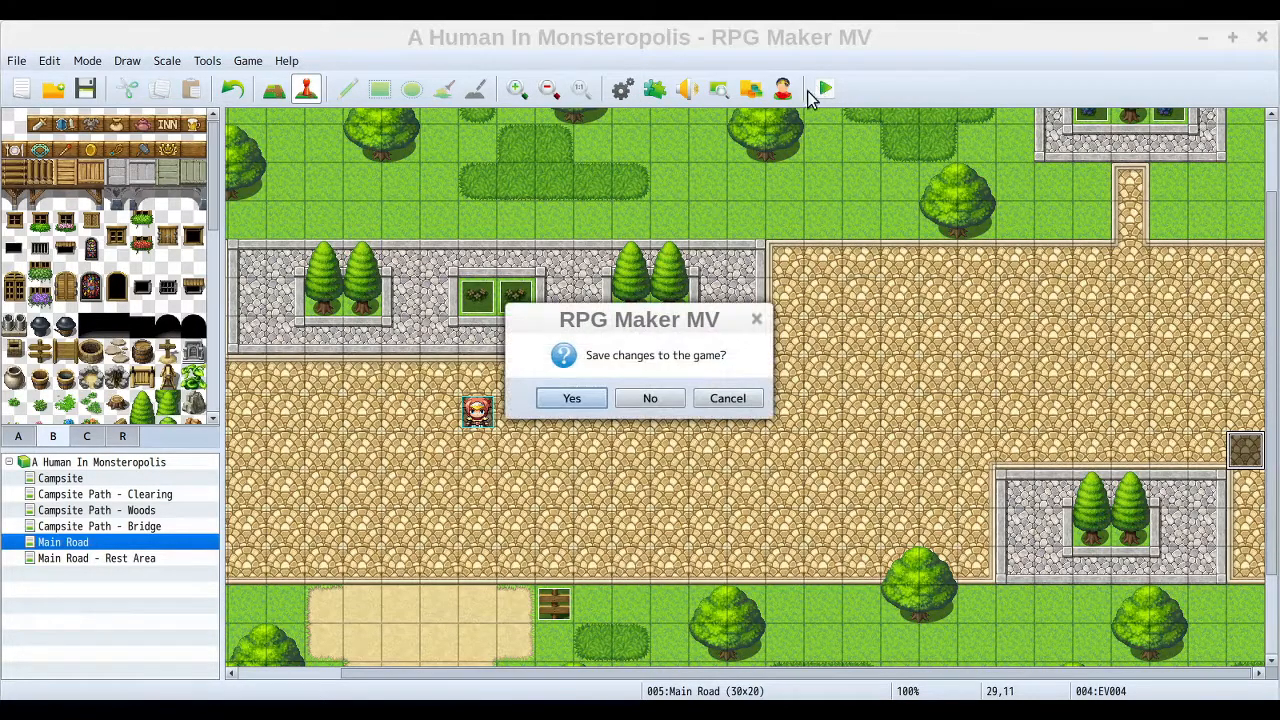
pyautogui.click(571, 396)
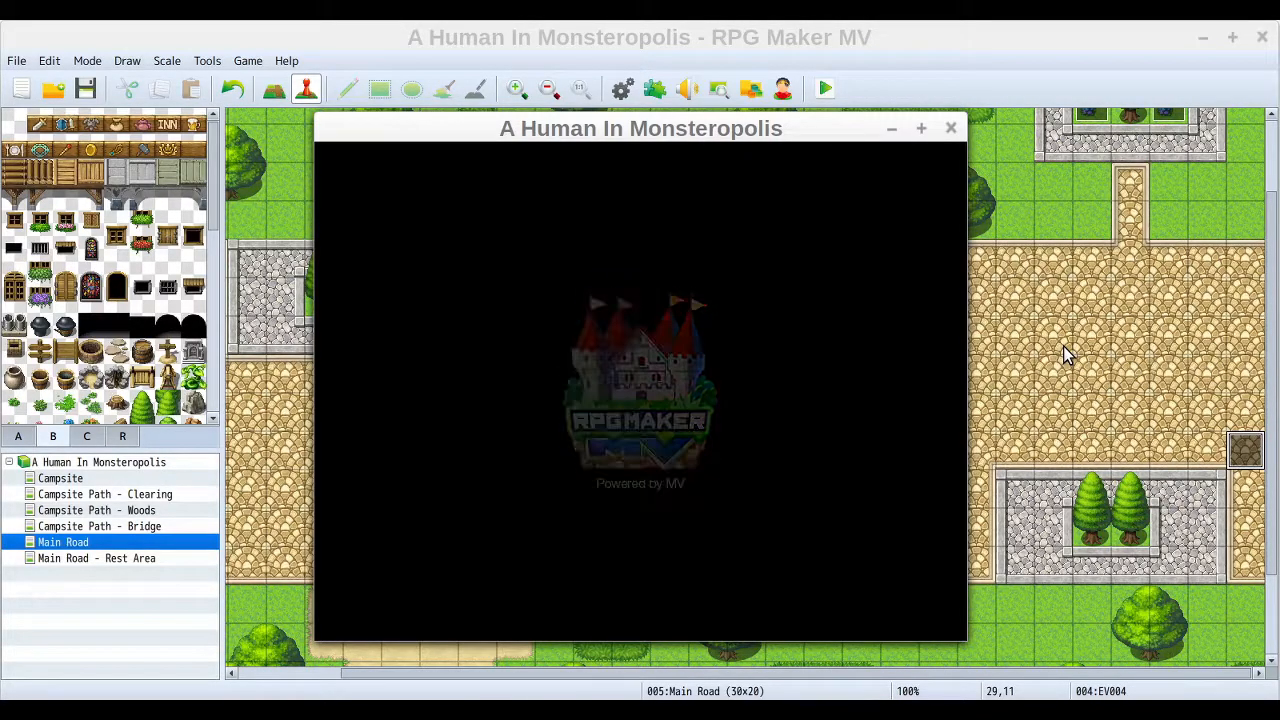
pyautogui.press('Return')
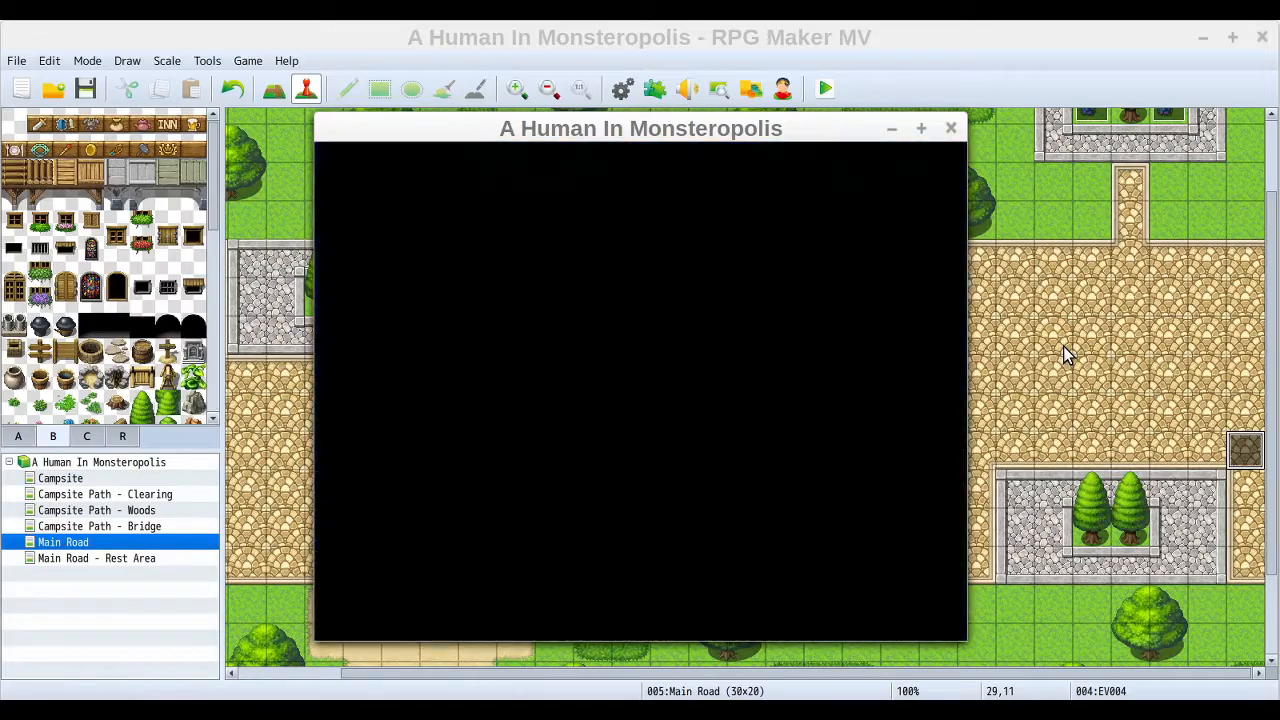
# Step: Walk the party around the Main Road and onto the east-edge transfer tile to test entering the Rest Area
pyautogui.press('Right')
pyautogui.press('Down')
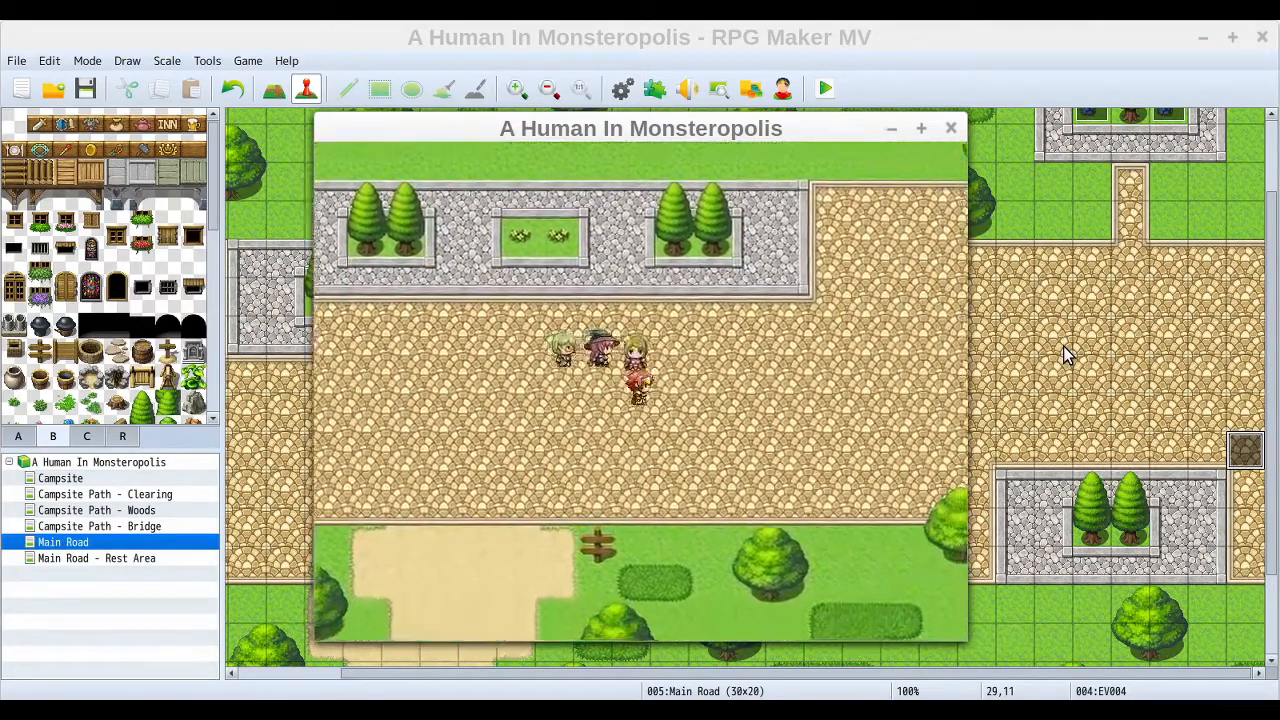
pyautogui.press('Right')
pyautogui.press('Right')
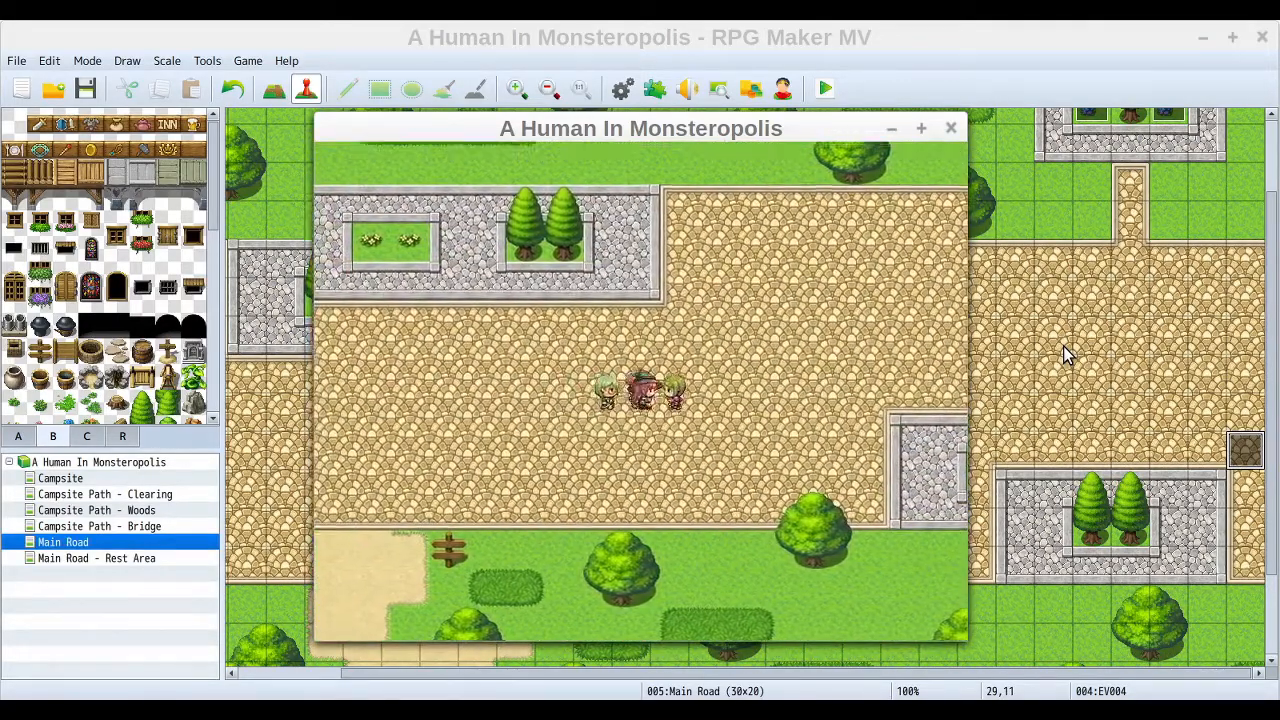
pyautogui.press('Up')
pyautogui.press('Left')
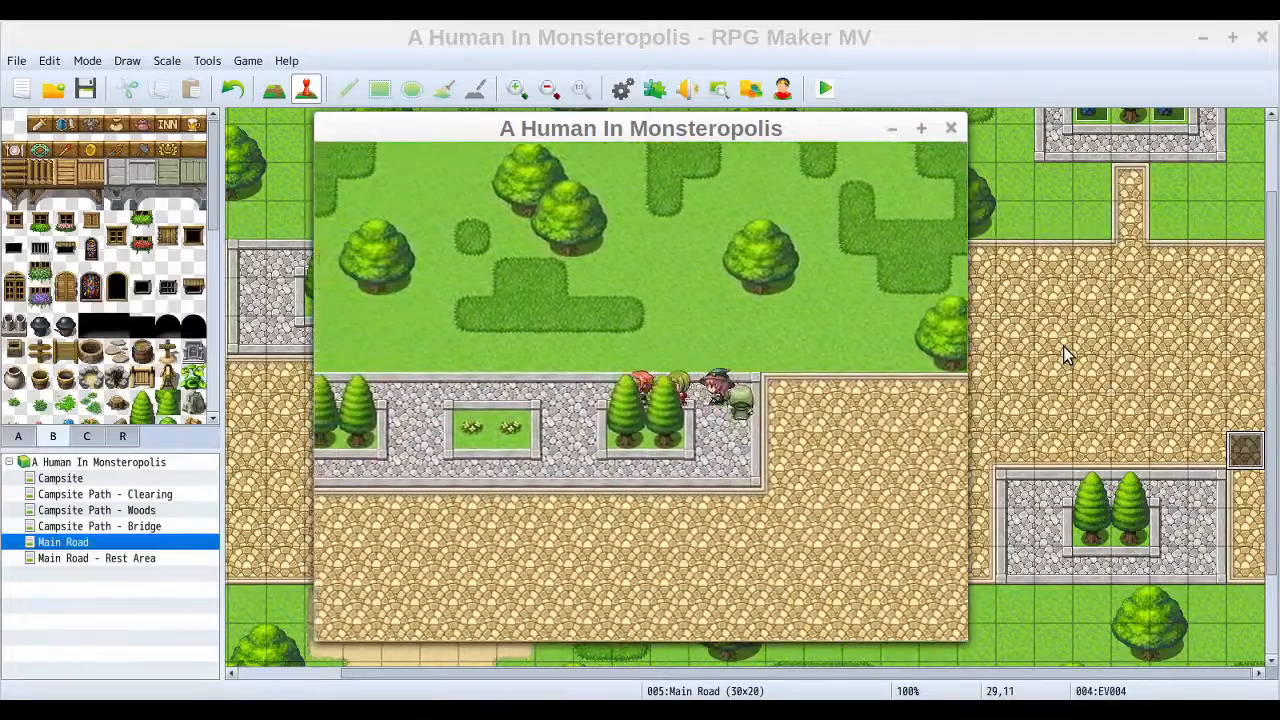
pyautogui.press('Left')
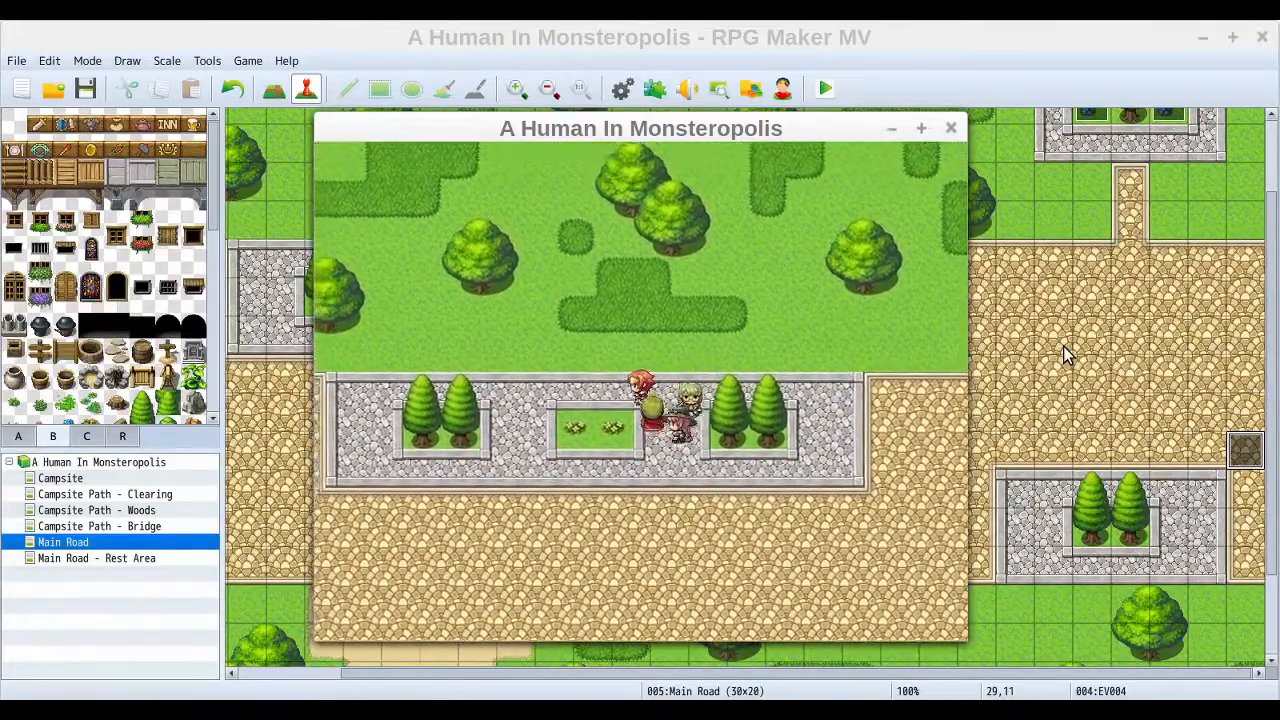
pyautogui.press('Down')
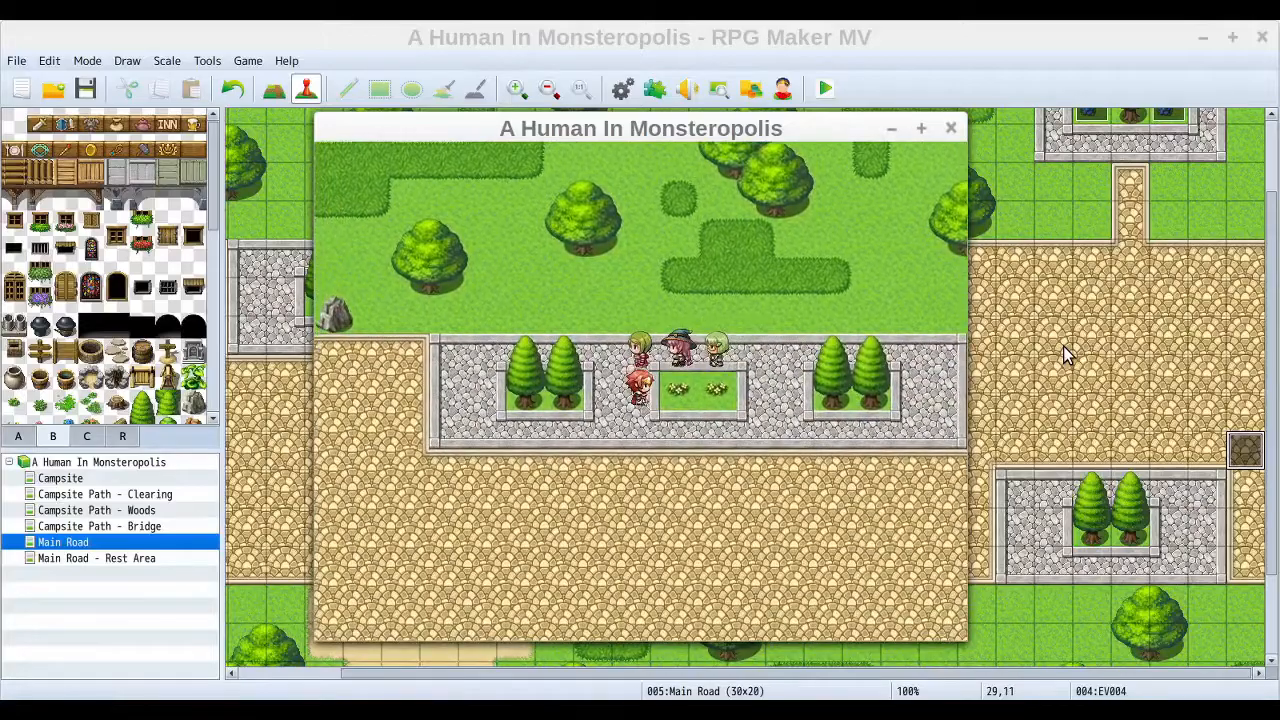
pyautogui.press('Right')
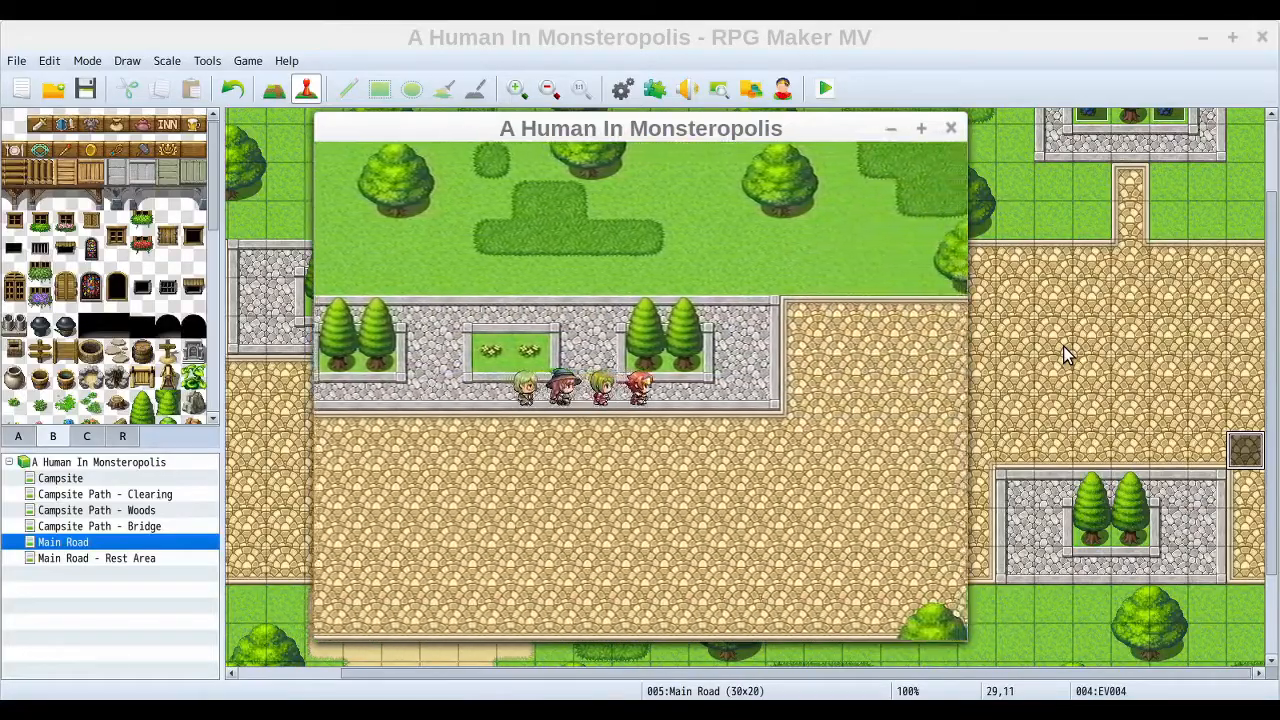
pyautogui.press('Down')
pyautogui.press('Right')
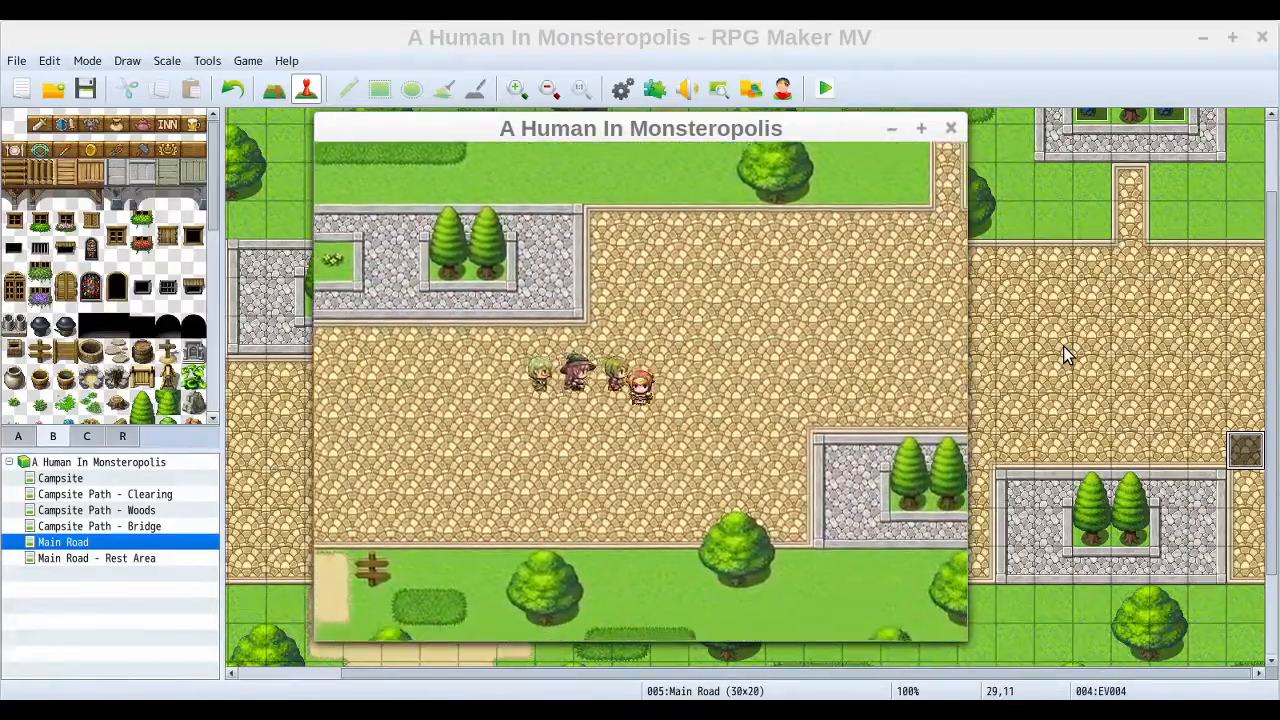
pyautogui.press('Down')
pyautogui.press('Right')
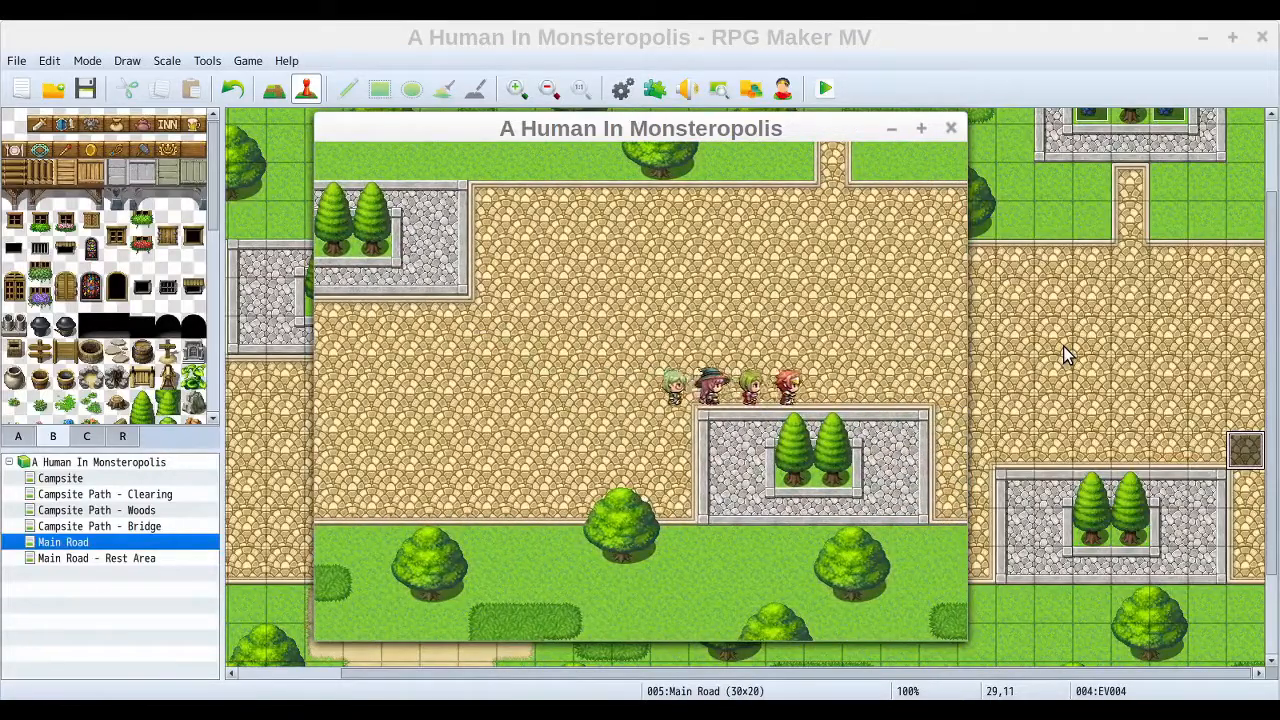
pyautogui.press('Right')
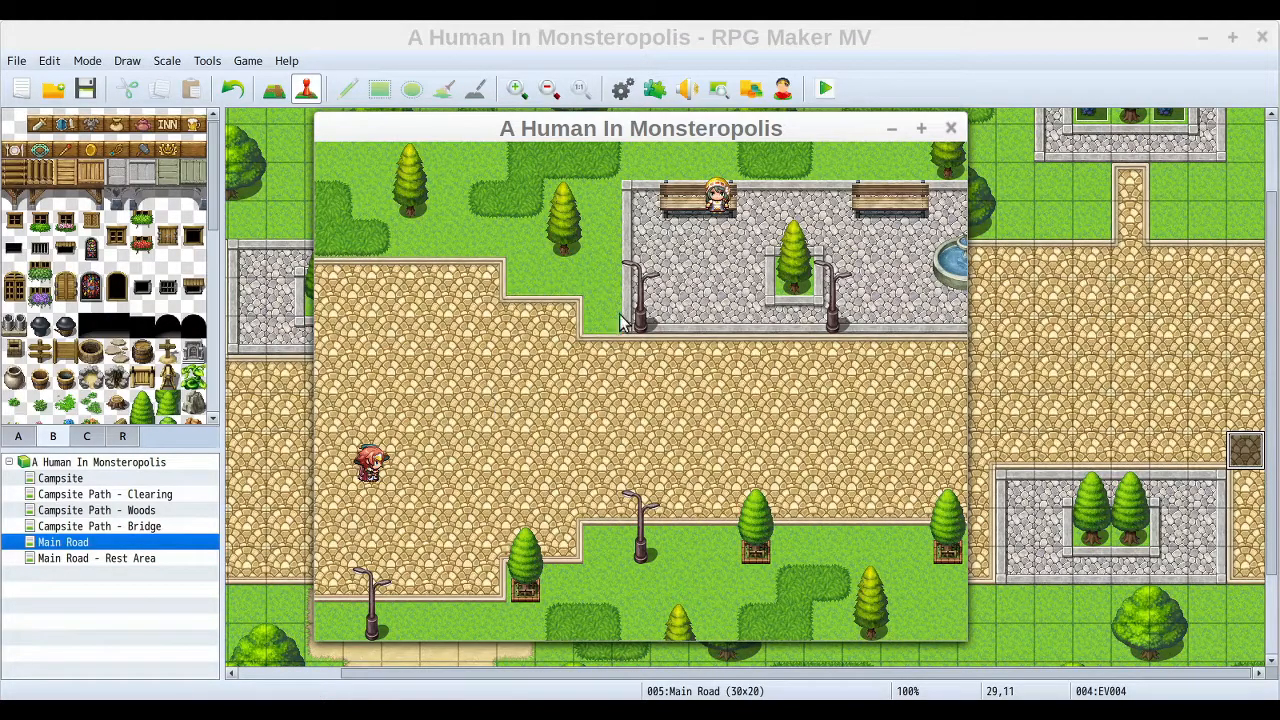
# Step: Close the playtest and open the autorun event at 0,0 on the Main Road - Rest Area map
pyautogui.click(950, 130)
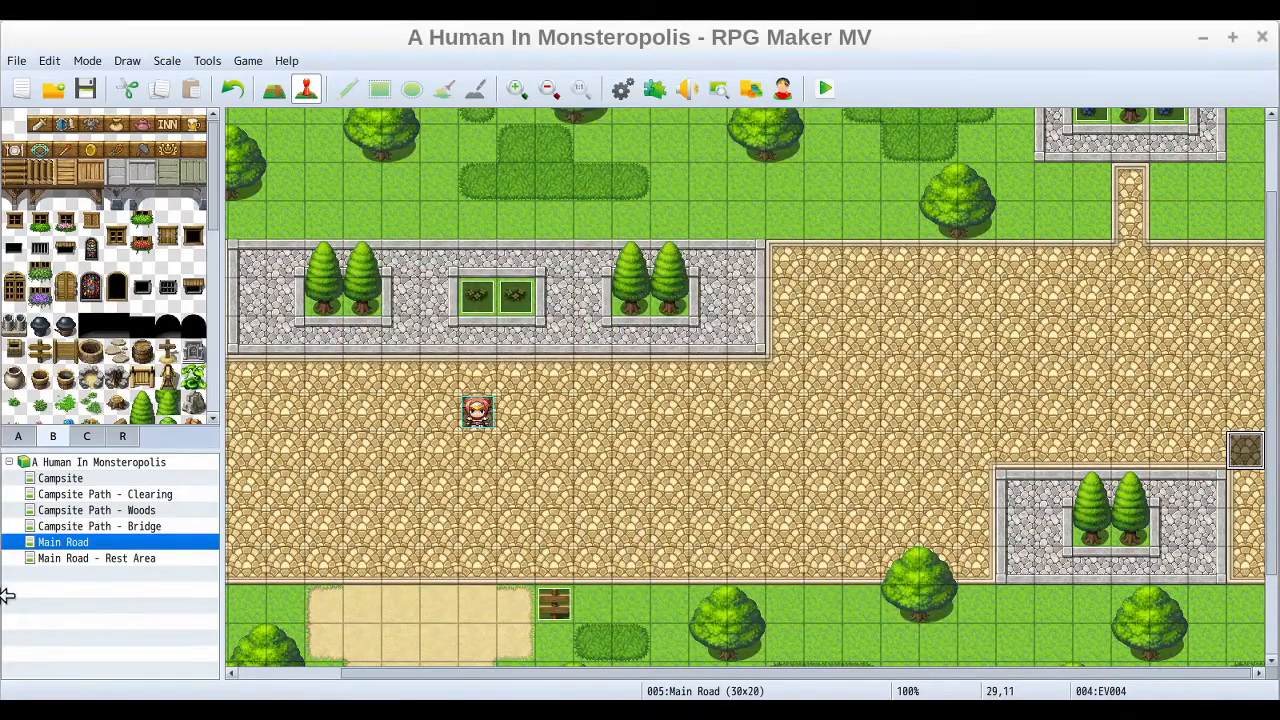
pyautogui.click(77, 558)
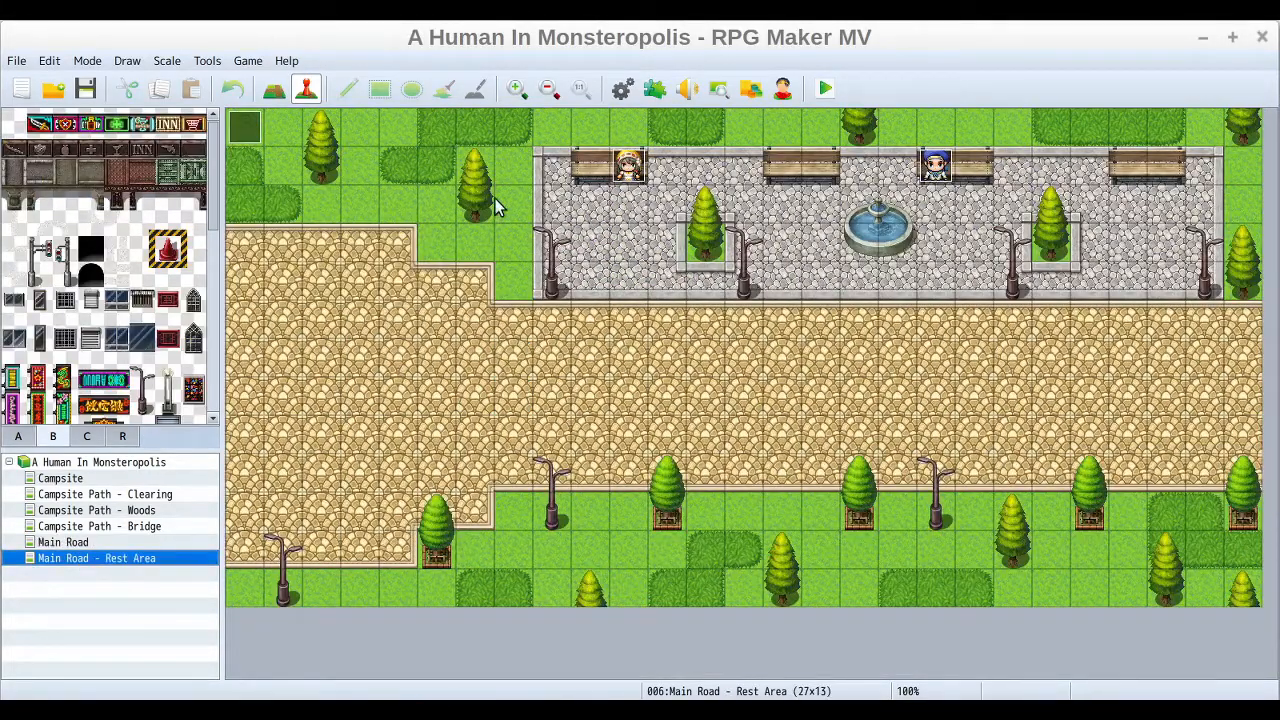
pyautogui.doubleClick(244, 126)
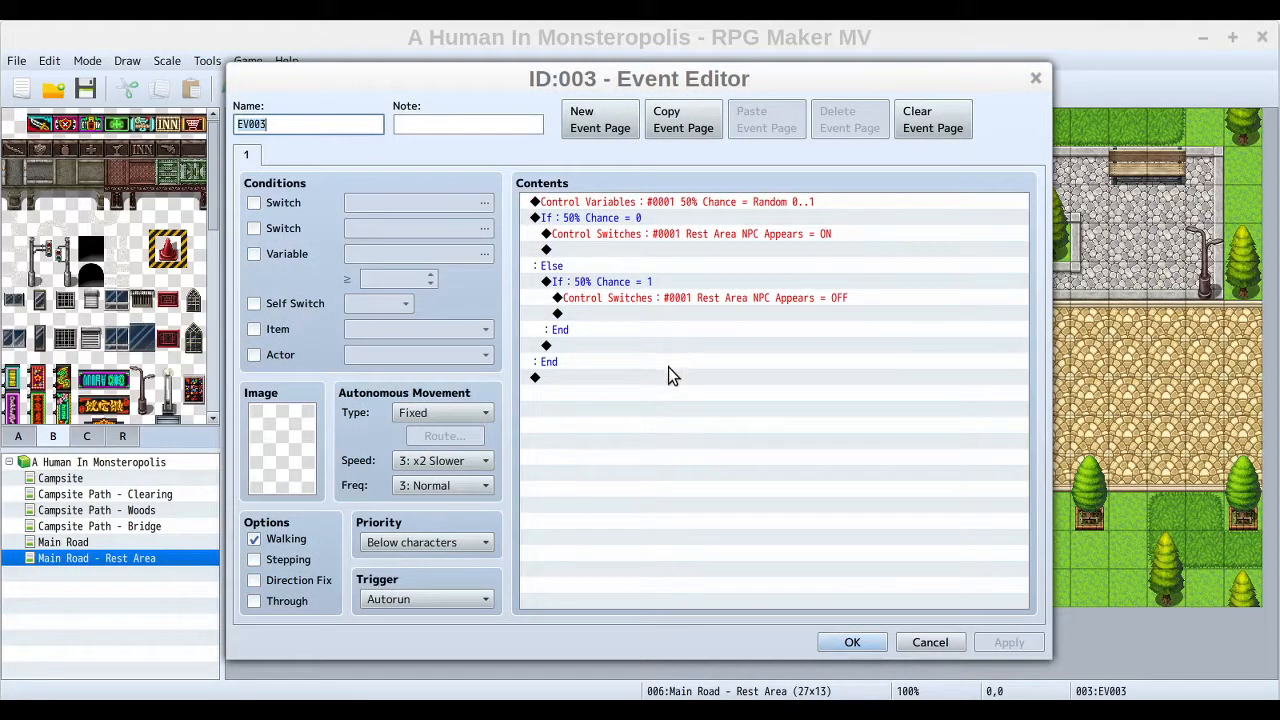
# Step: Add a Control Self Switch command setting A to ON at the end of the event's contents
pyautogui.click(565, 378)
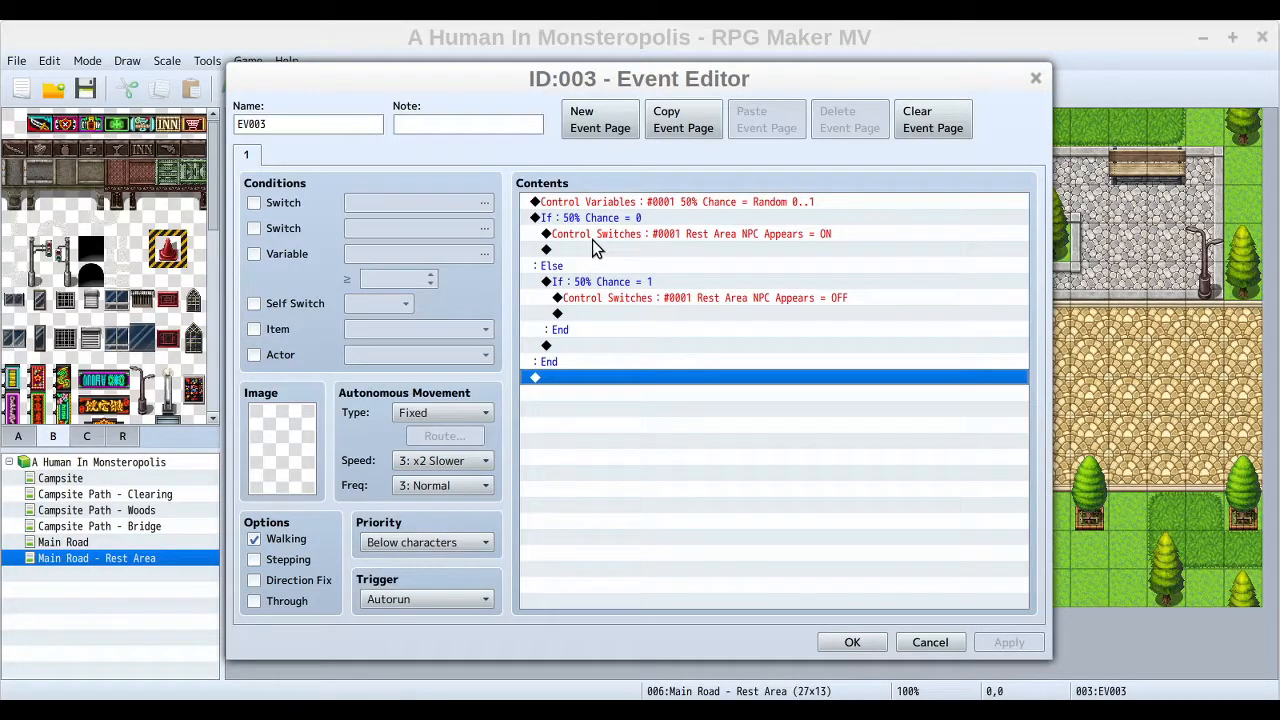
pyautogui.rightClick(553, 378)
pyautogui.click(592, 385)
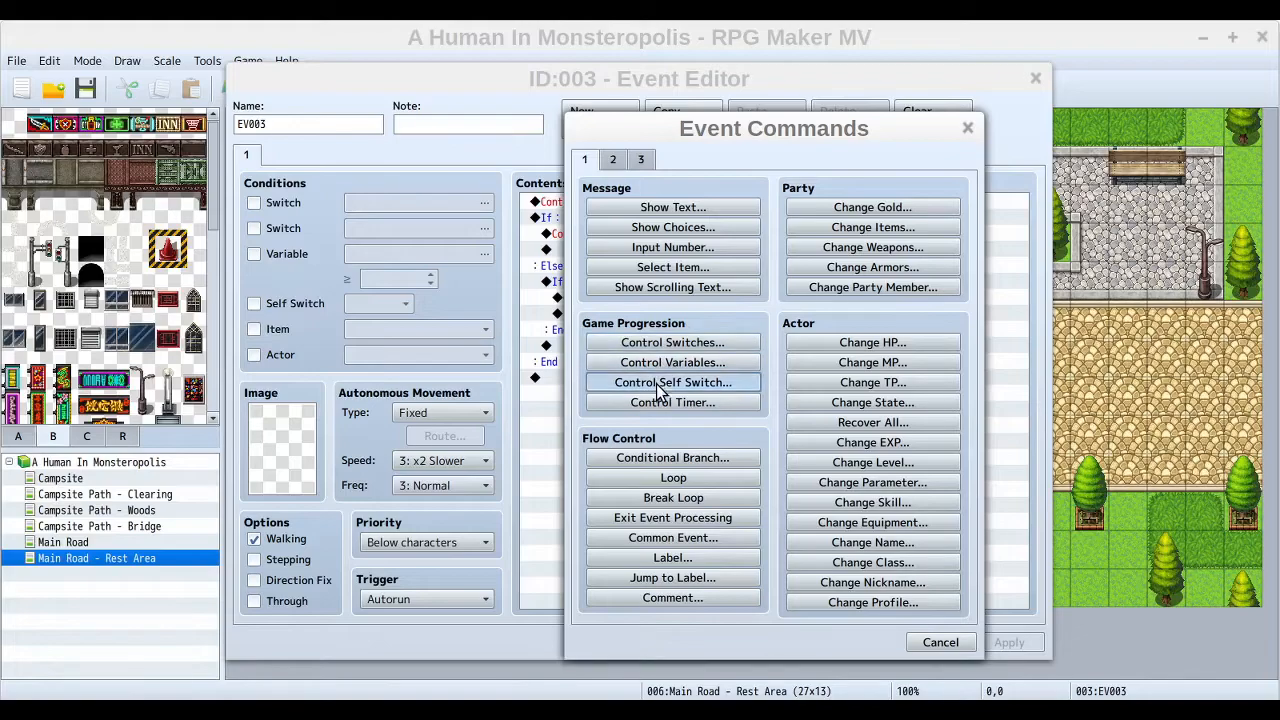
pyautogui.click(673, 382)
pyautogui.click(752, 455)
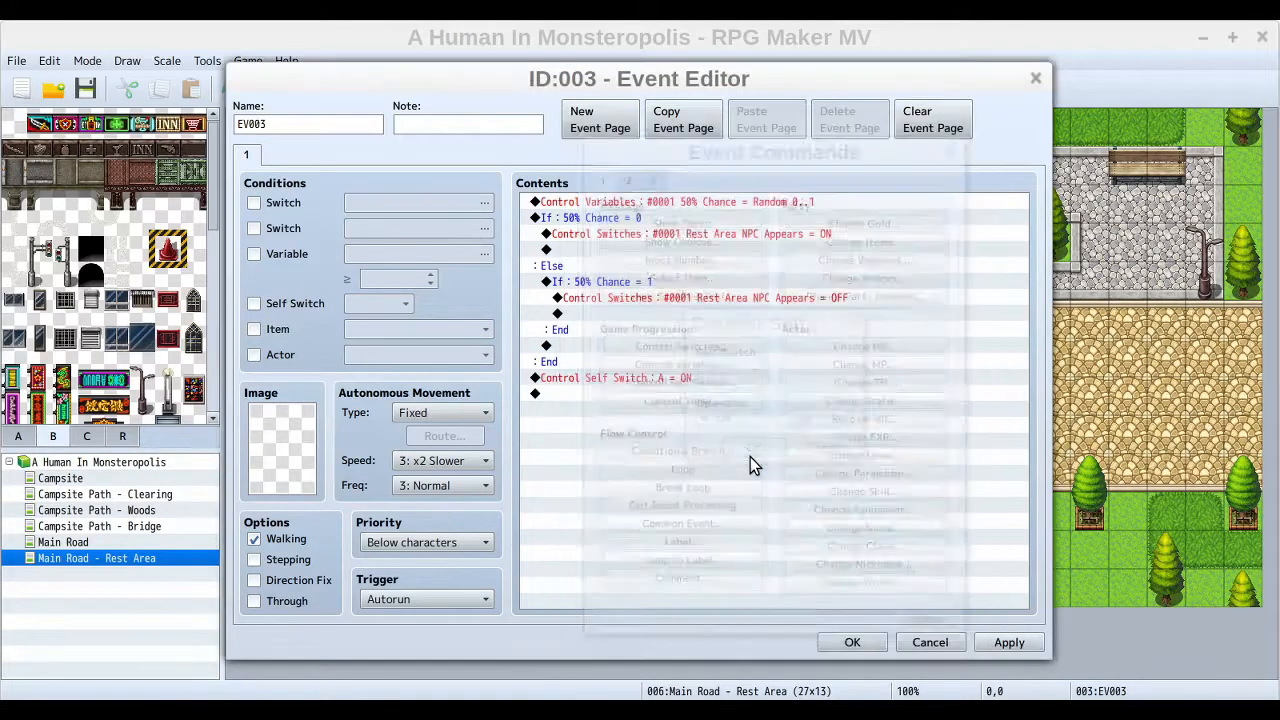
# Step: Create a second event page conditioned on Self Switch A and compare it with the first page
pyautogui.click(606, 124)
pyautogui.click(289, 304)
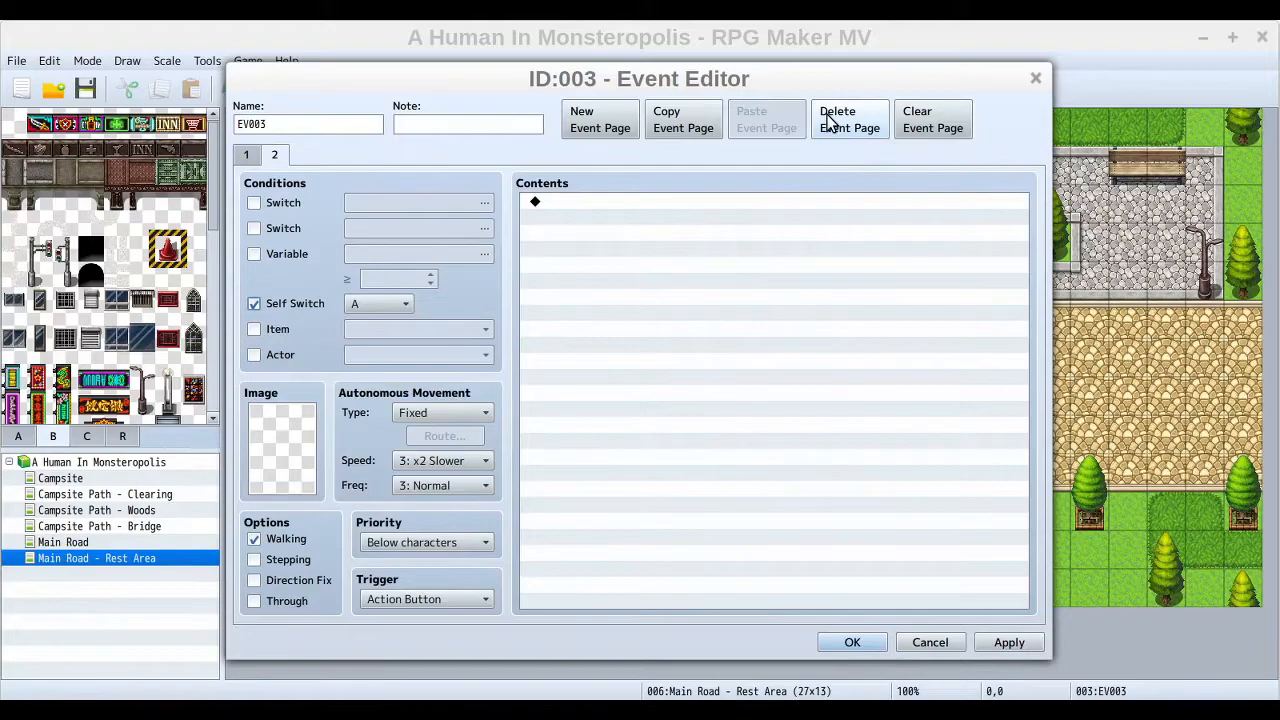
pyautogui.click(246, 156)
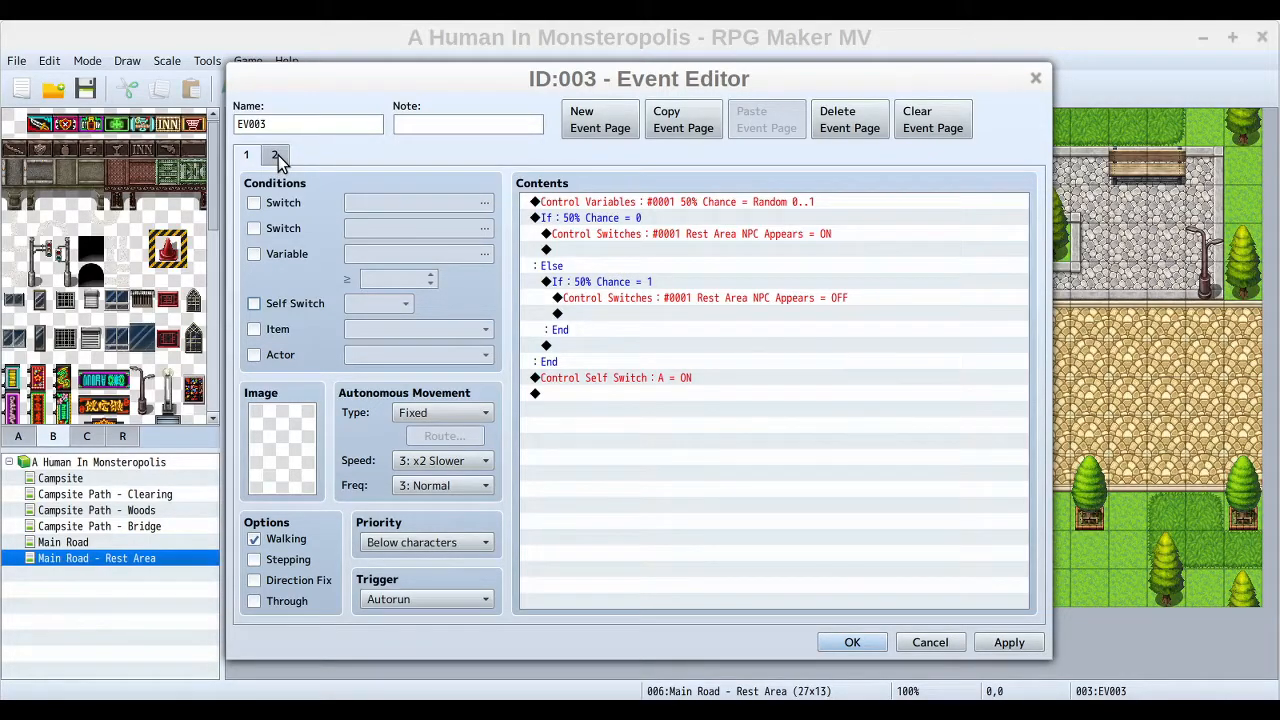
pyautogui.click(278, 155)
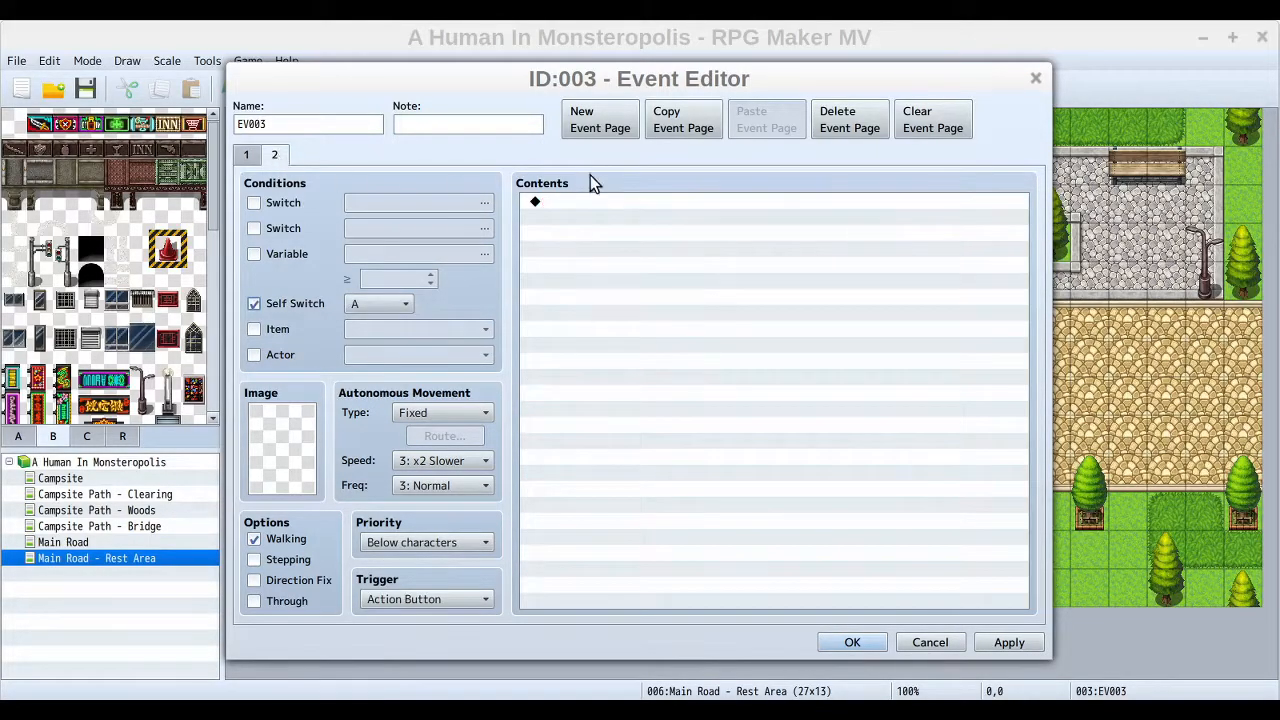
# Step: Delete the second event page and the Control Self Switch command from the first page
pyautogui.click(838, 130)
pyautogui.click(624, 378)
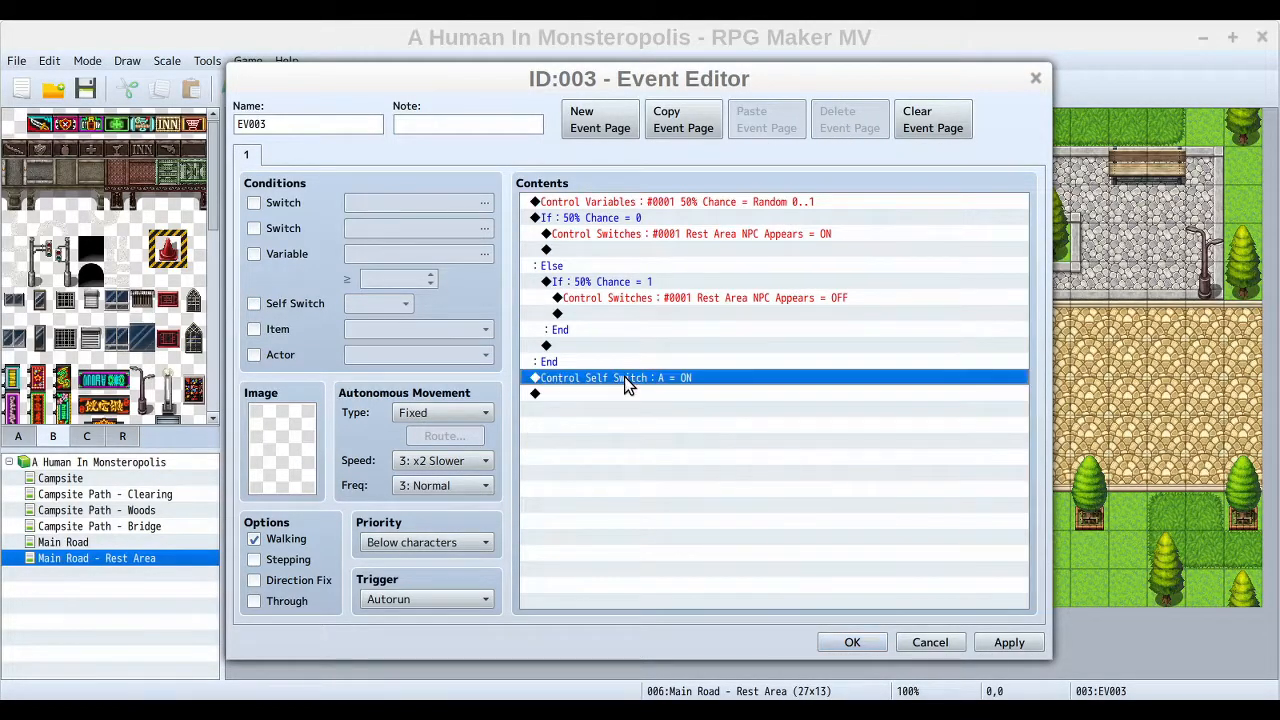
pyautogui.rightClick(624, 378)
pyautogui.click(665, 498)
# Step: Add an Erase Event command after the conditional branches at the end of the event's contents
pyautogui.rightClick(556, 377)
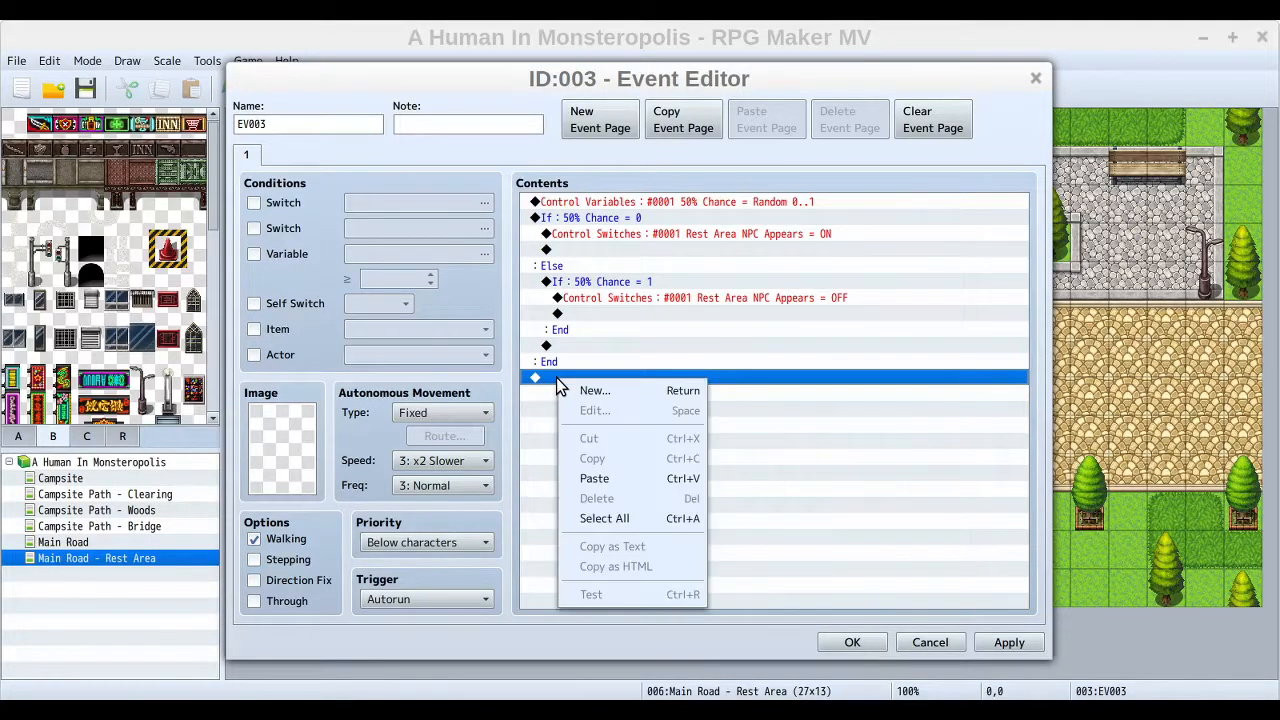
pyautogui.click(640, 392)
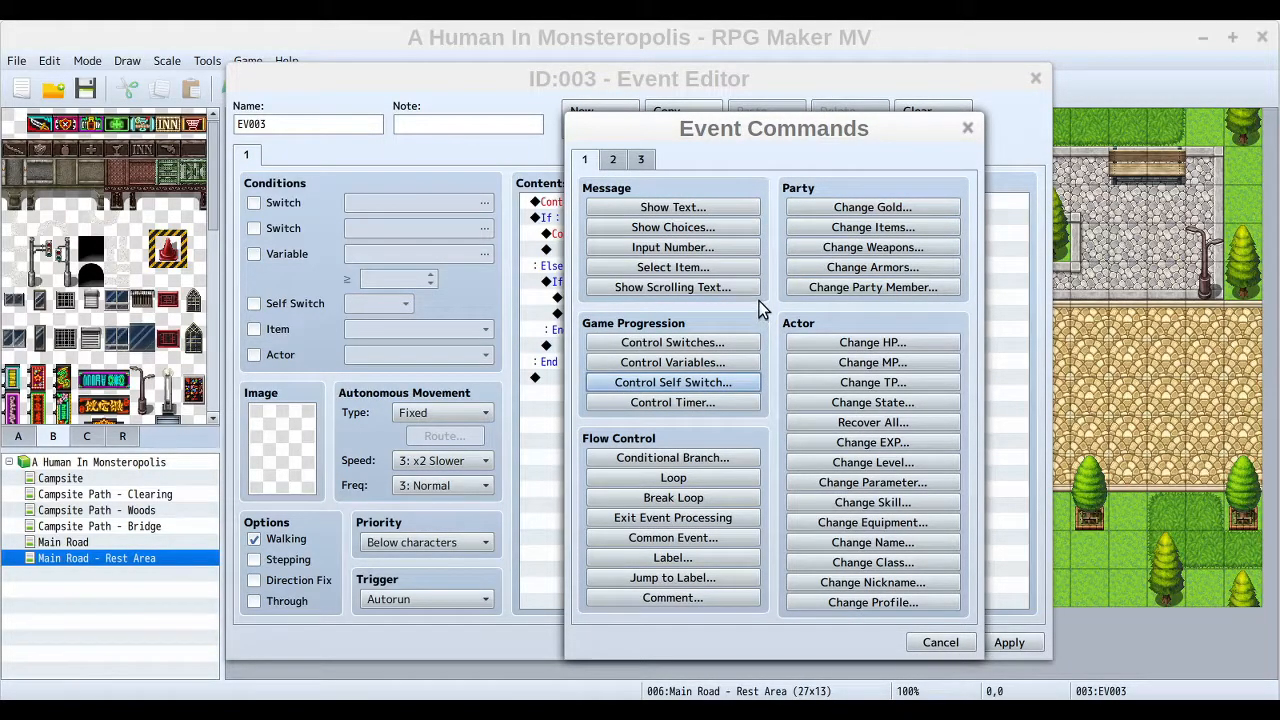
pyautogui.click(614, 161)
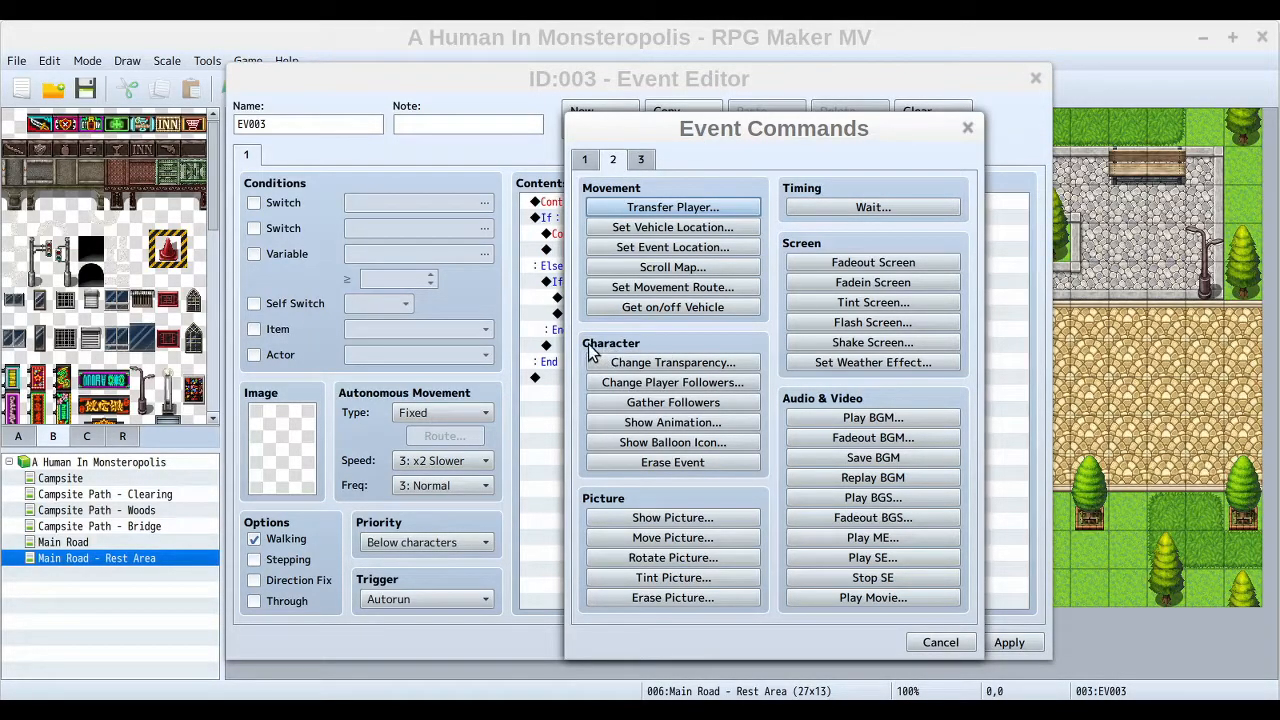
pyautogui.click(720, 465)
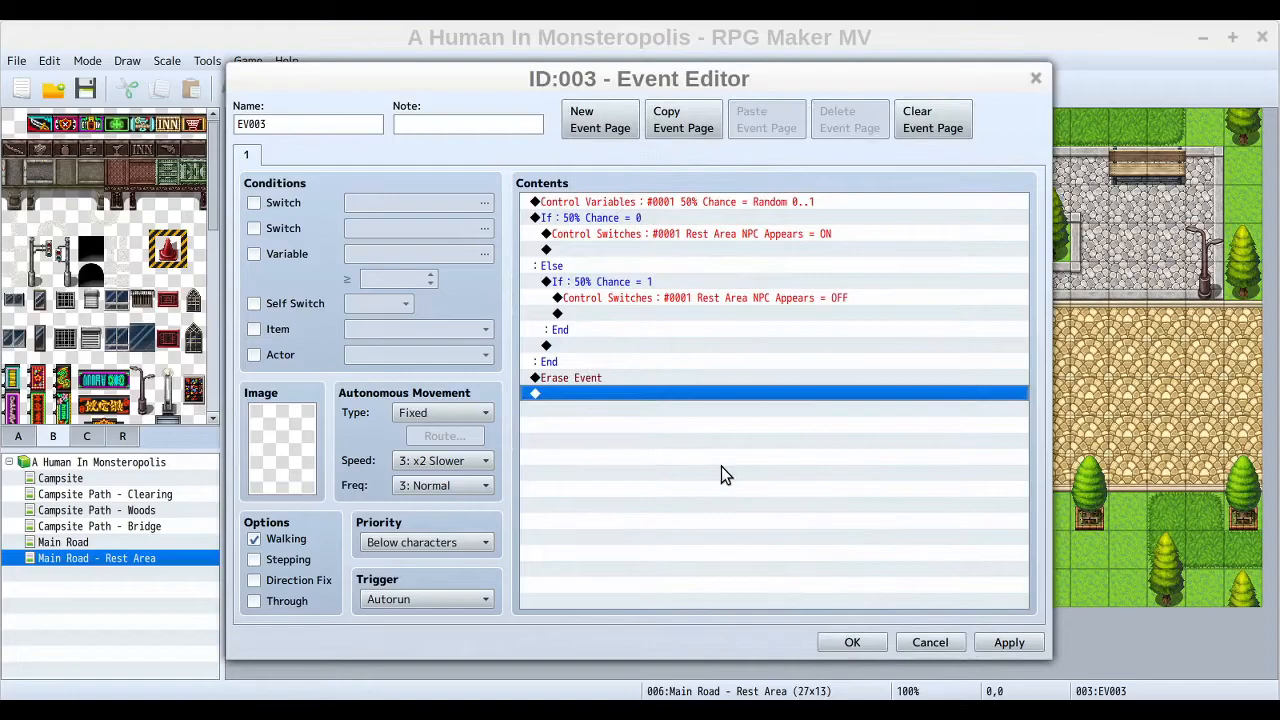
# Step: Review the event's 50% Chance branches, the Rest Area NPC Appears switch commands and the closing Erase Event command
pyautogui.click(704, 378)
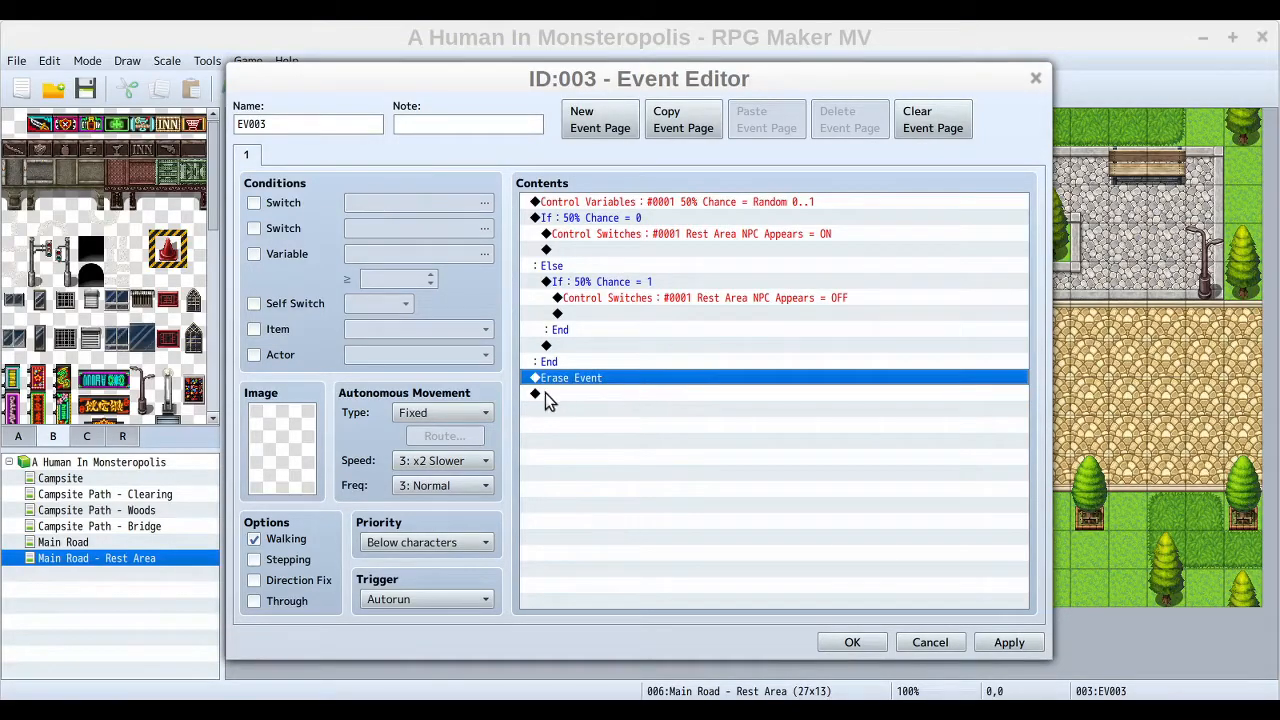
pyautogui.click(609, 398)
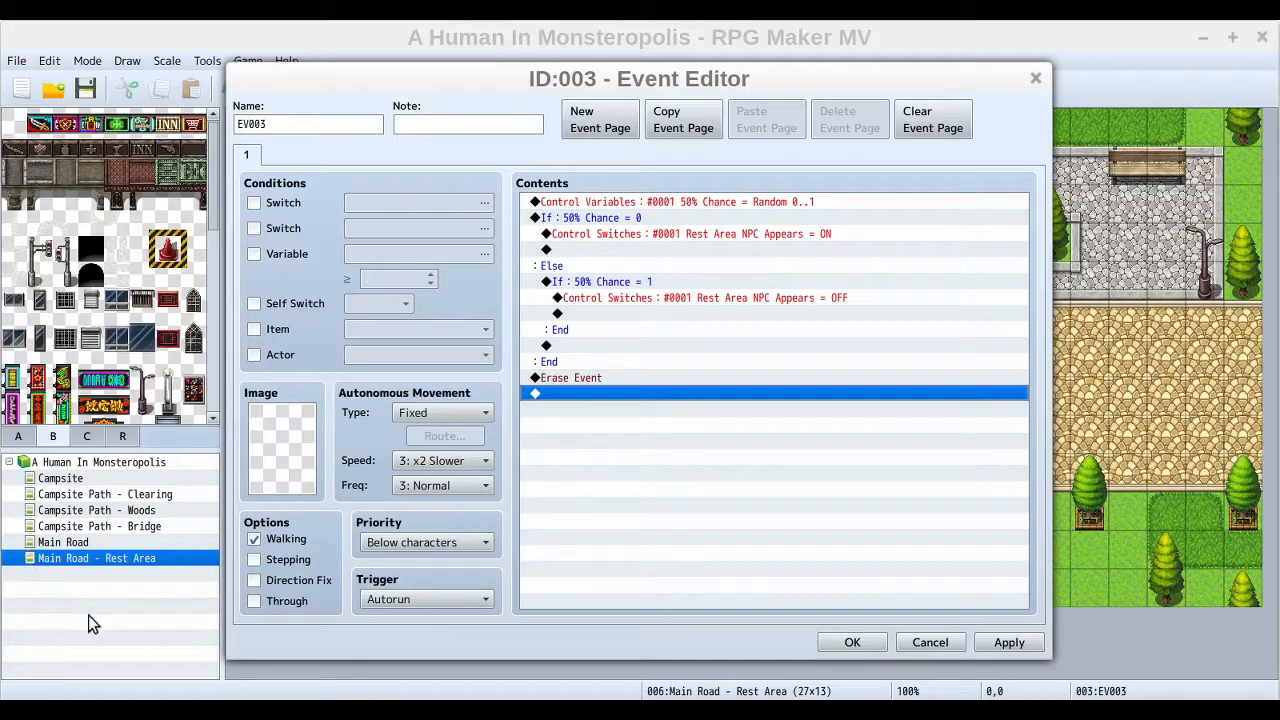
pyautogui.click(566, 218)
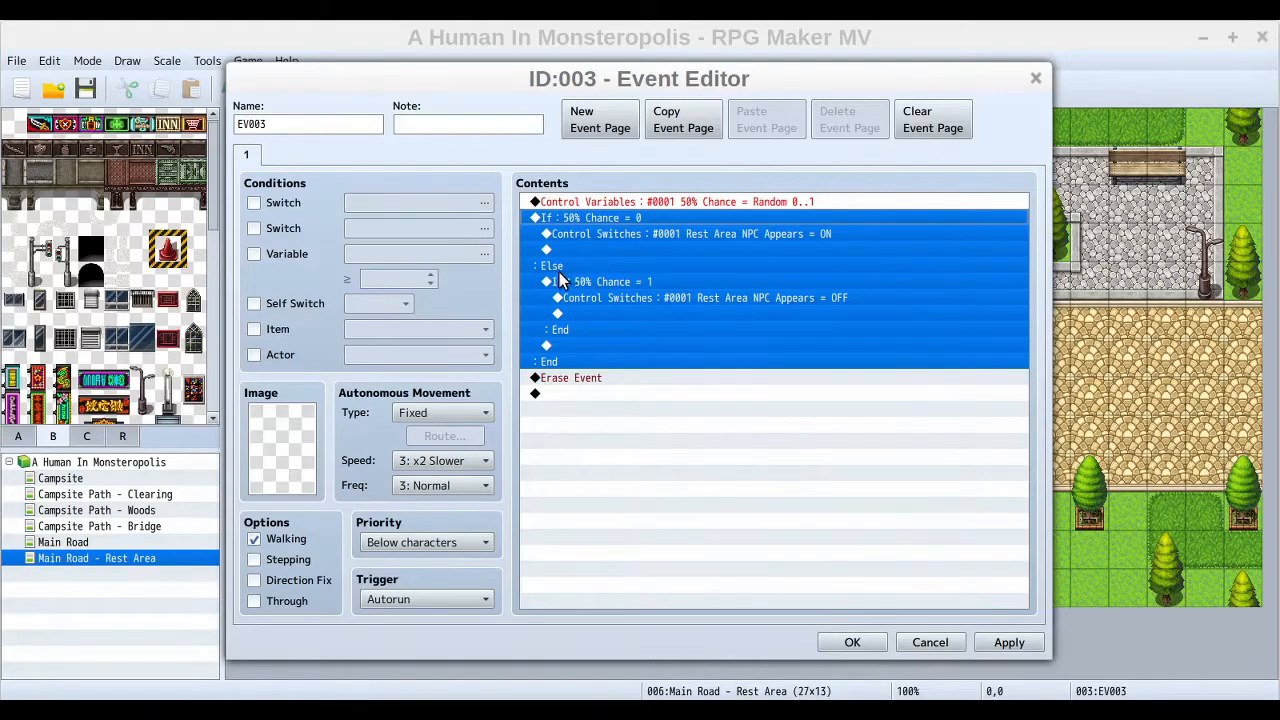
pyautogui.click(610, 282)
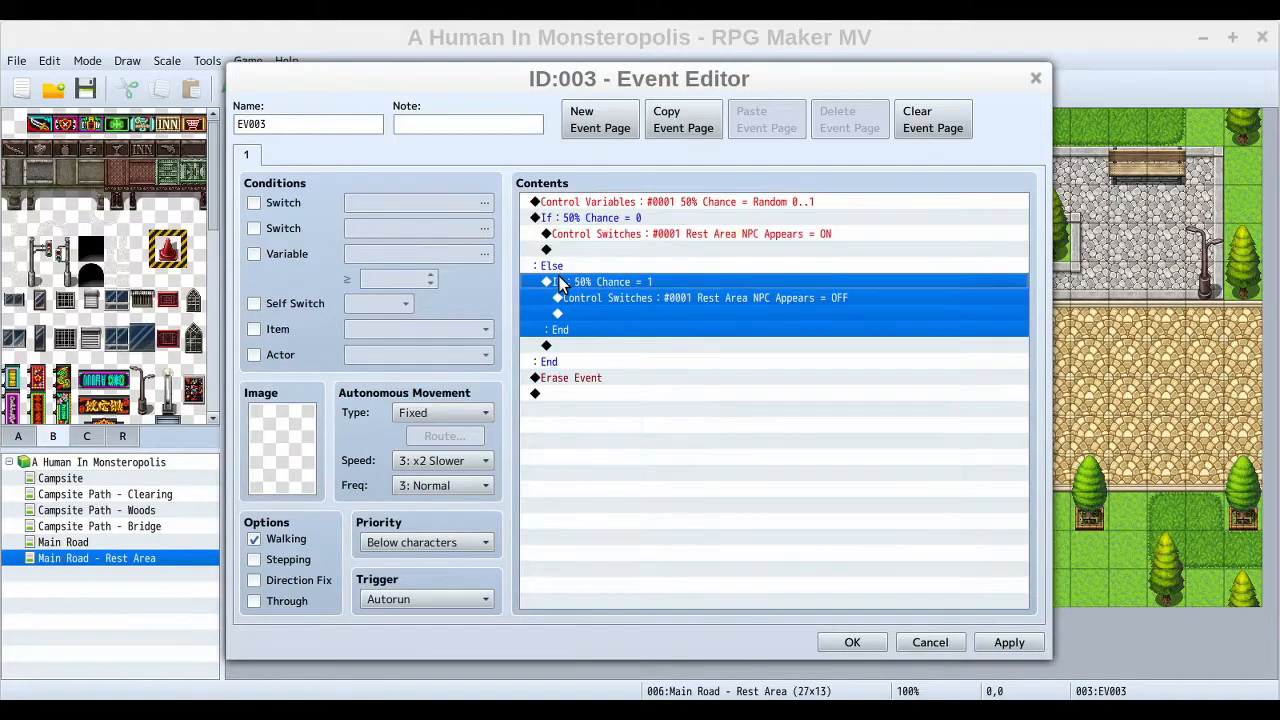
pyautogui.click(612, 235)
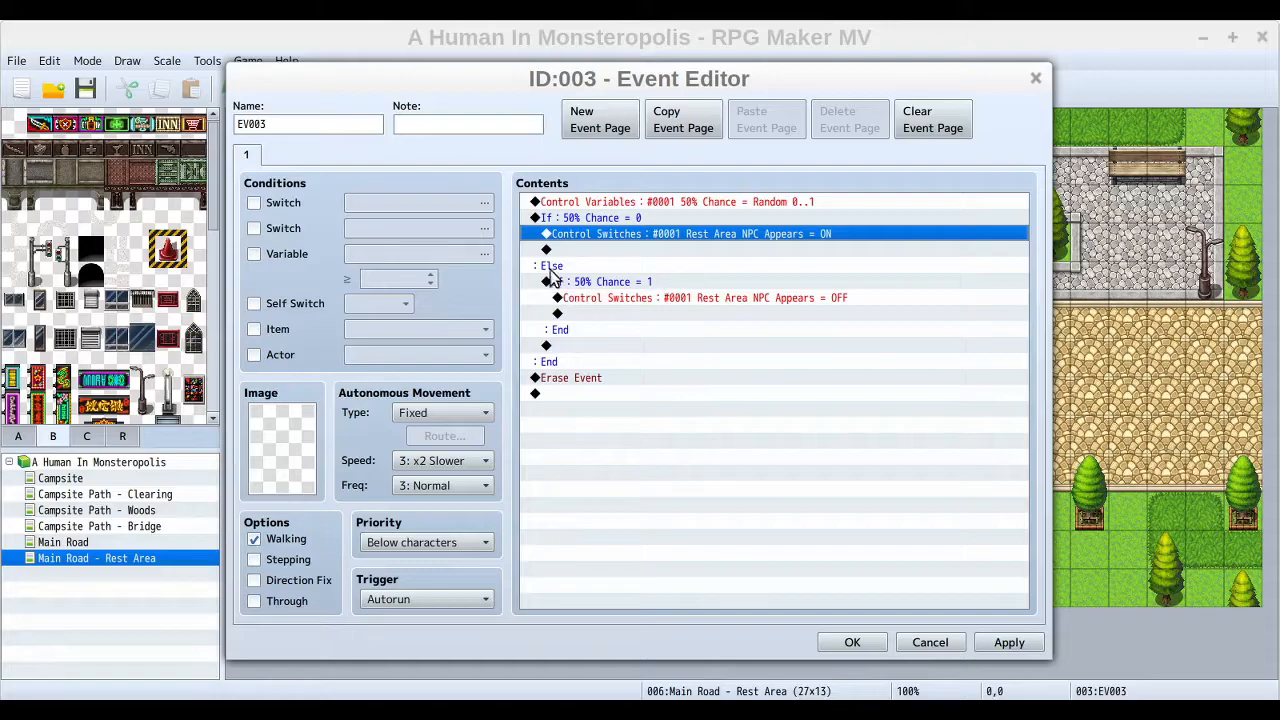
pyautogui.click(588, 283)
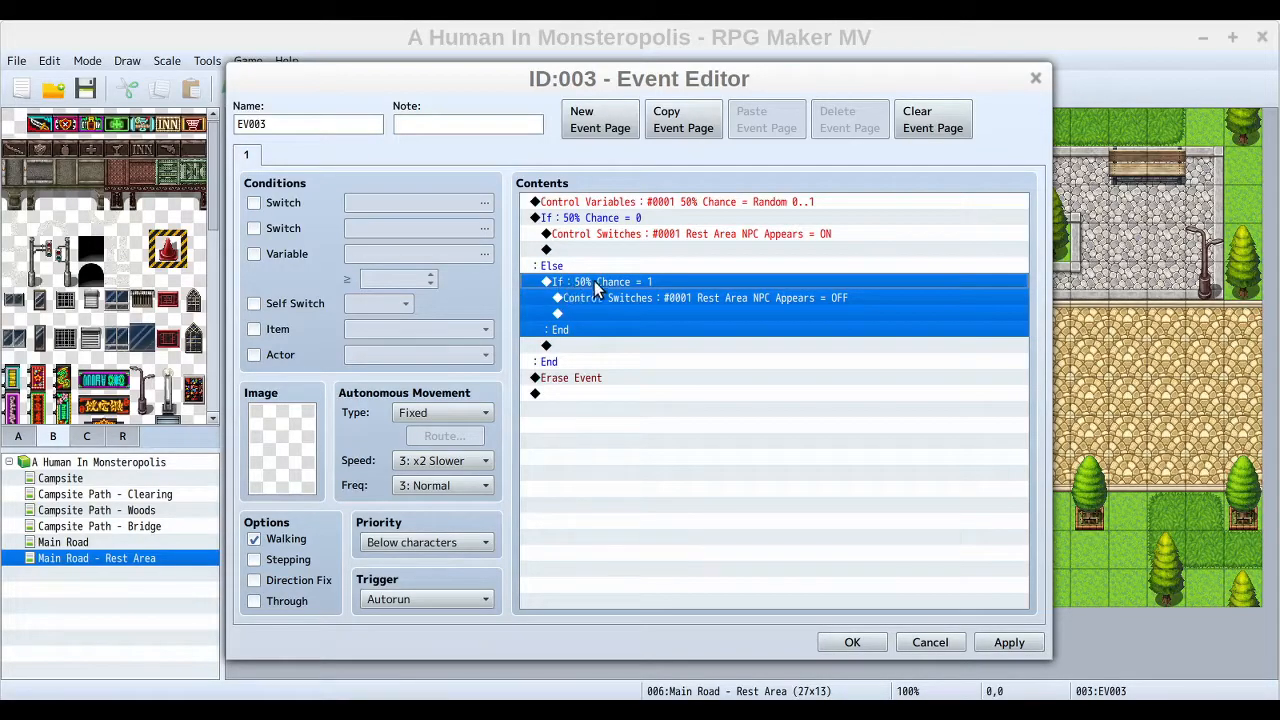
pyautogui.click(599, 300)
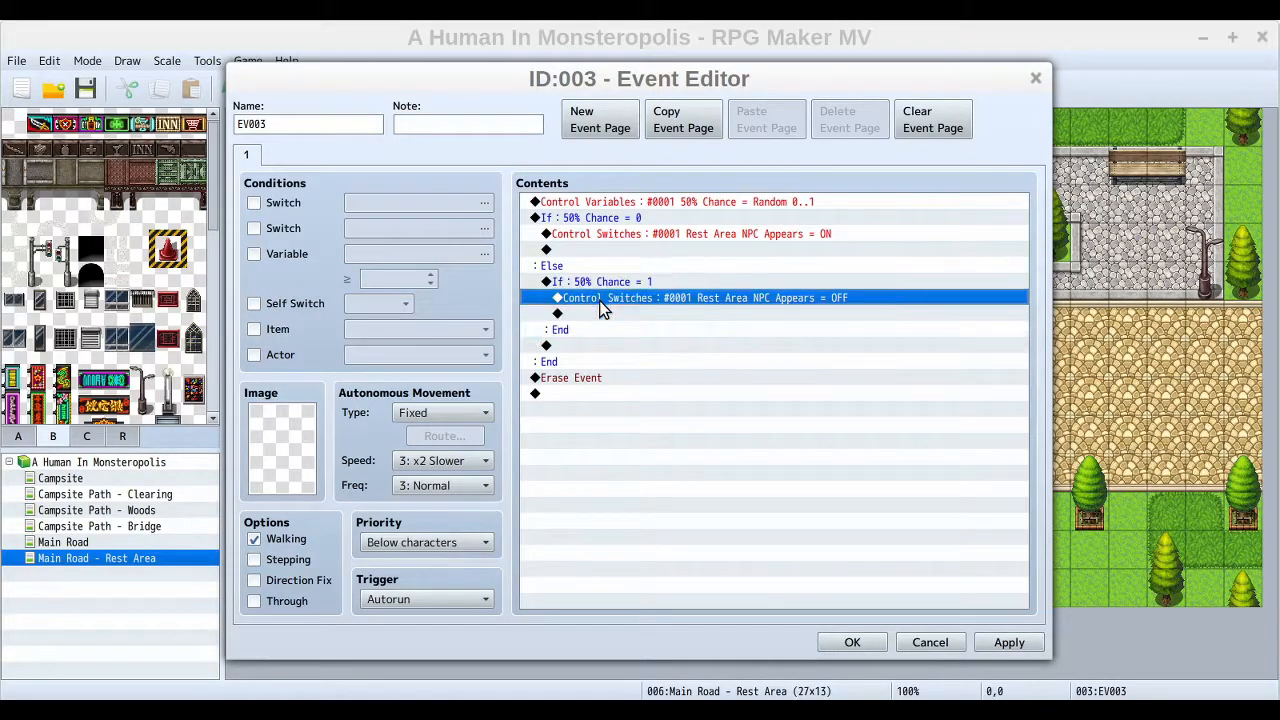
pyautogui.click(578, 282)
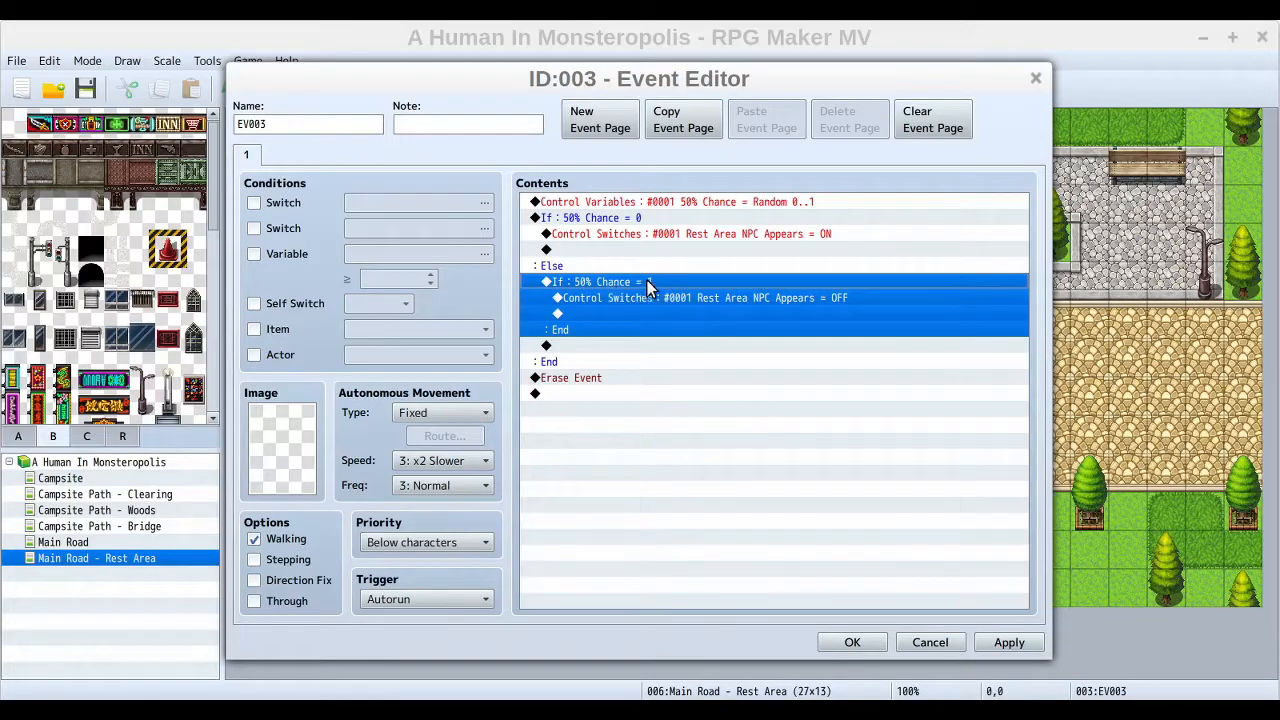
pyautogui.click(591, 299)
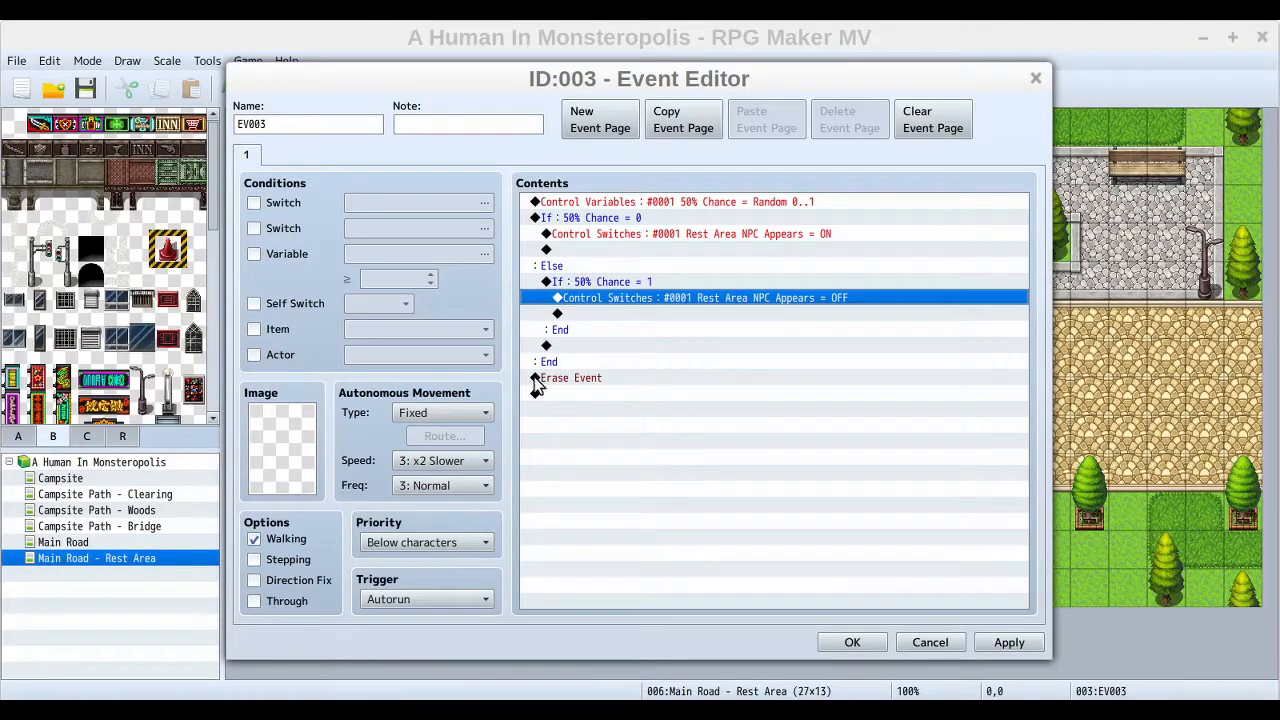
pyautogui.click(549, 217)
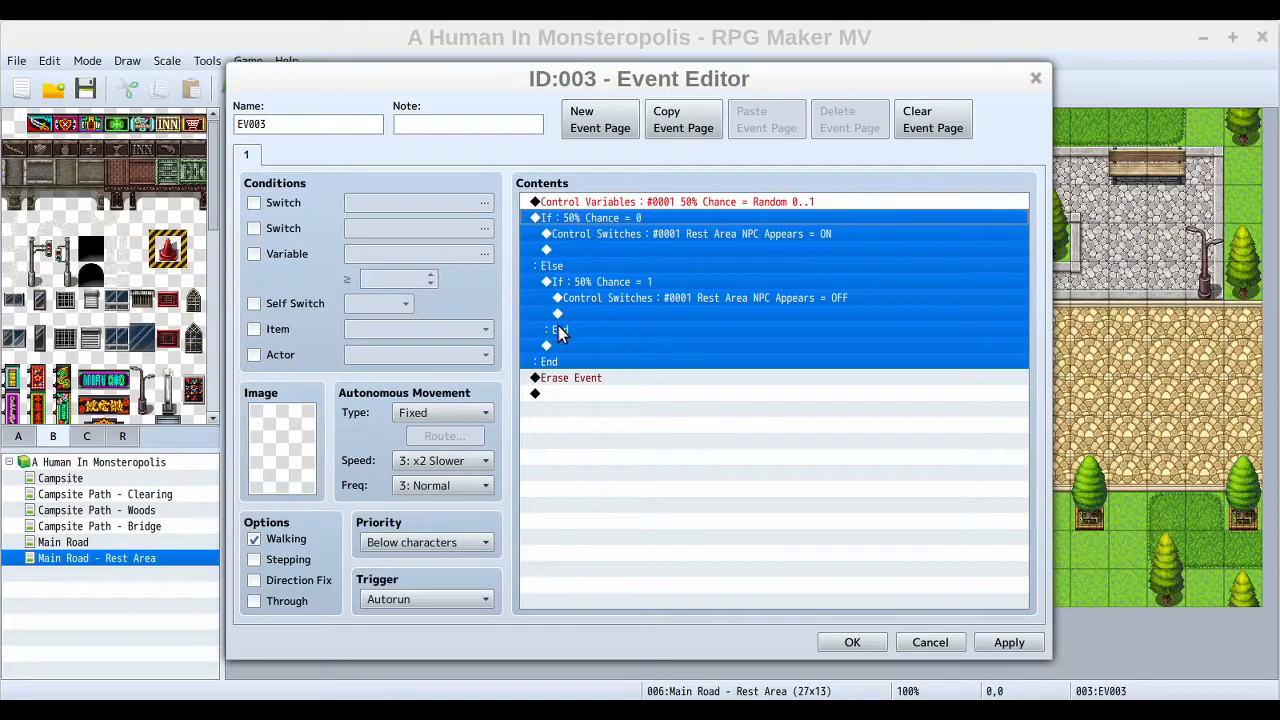
pyautogui.click(558, 378)
pyautogui.press('Down')
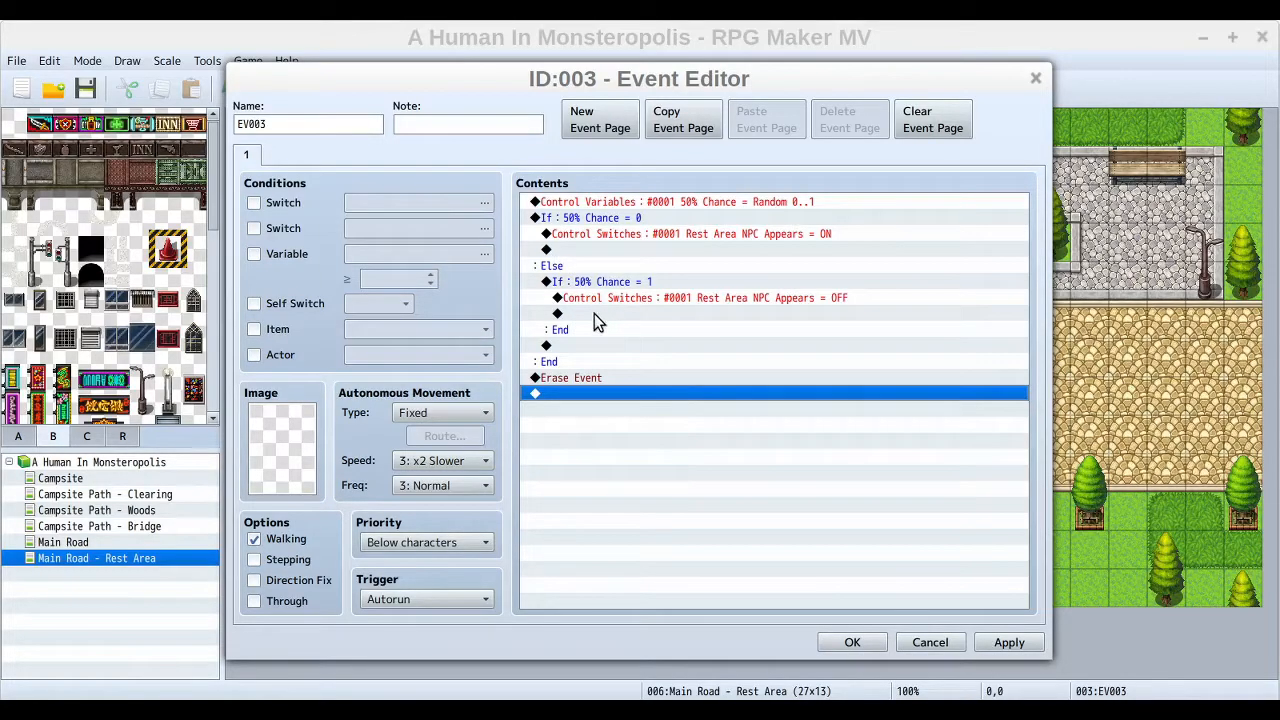
pyautogui.click(576, 249)
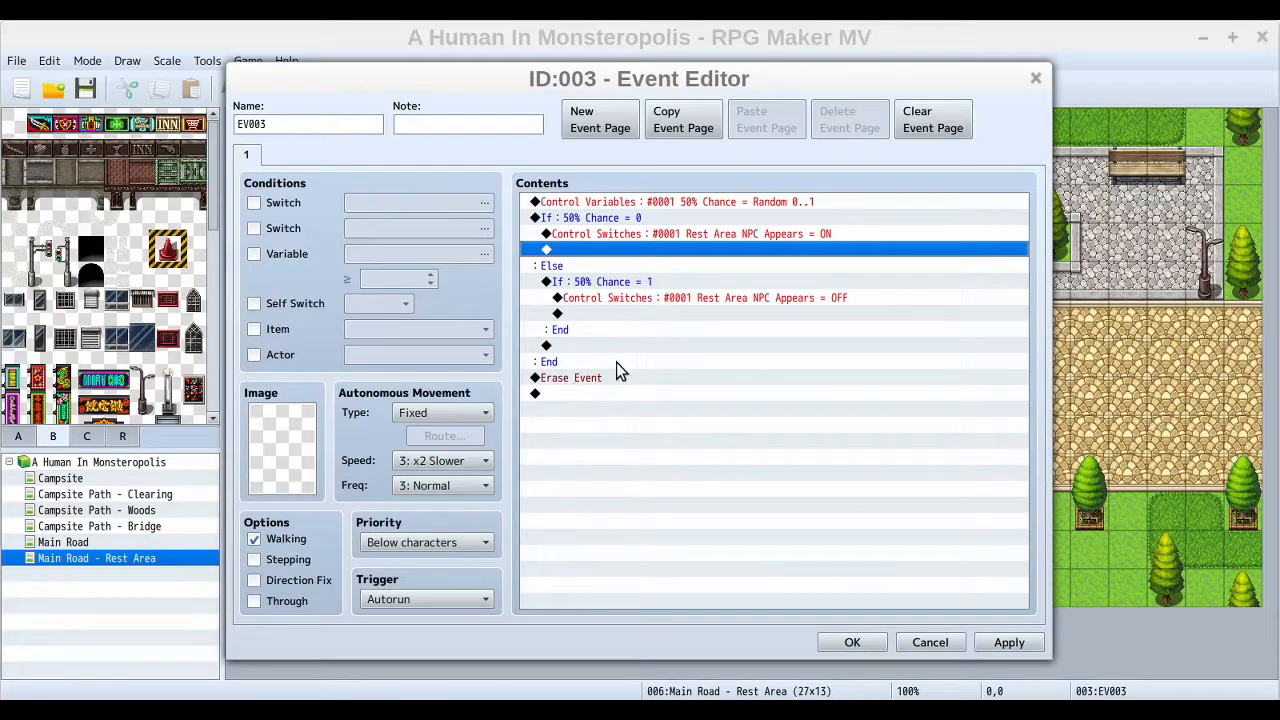
pyautogui.click(566, 393)
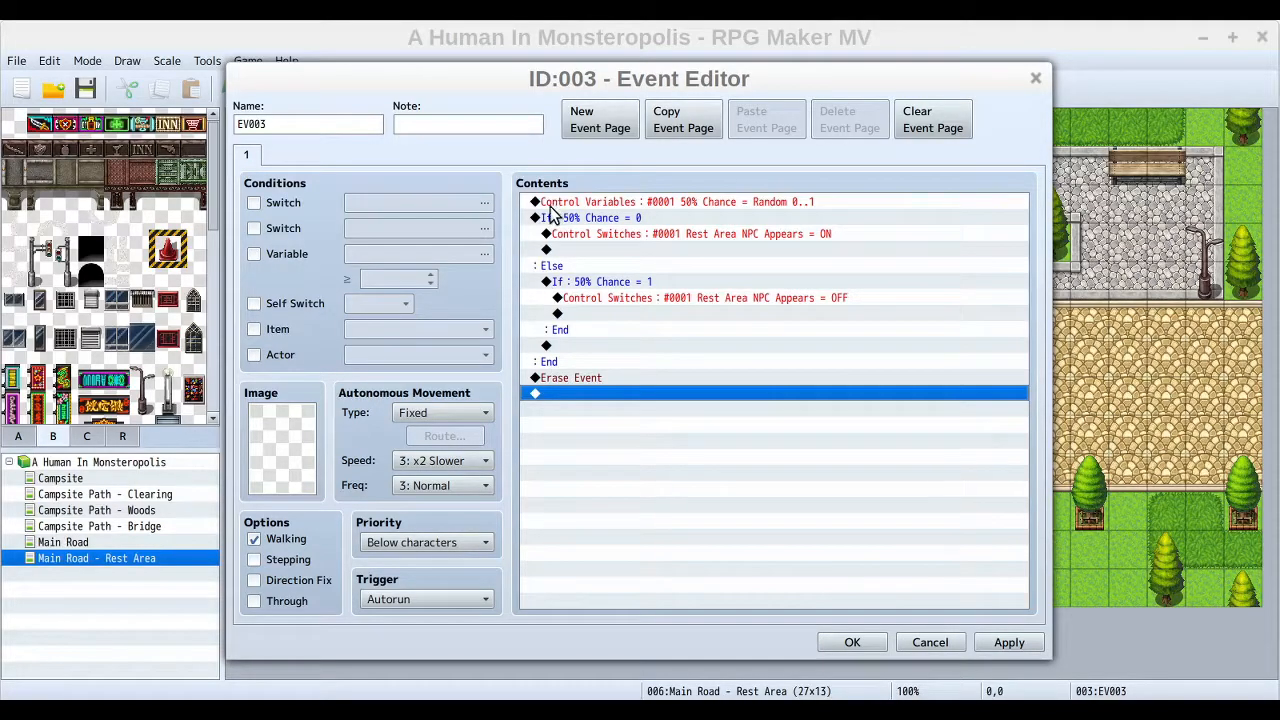
pyautogui.click(656, 378)
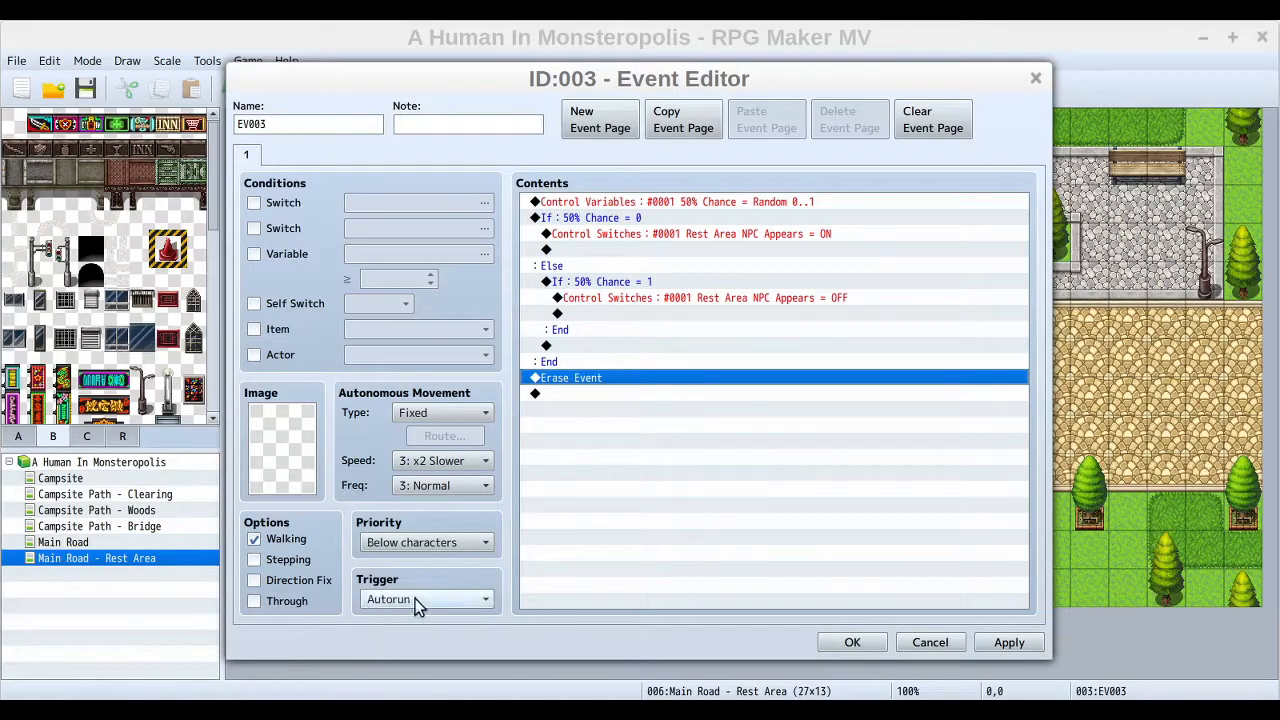
# Step: Accept the event edits, launch a playtest with the changes saved, and start a new game
pyautogui.click(852, 642)
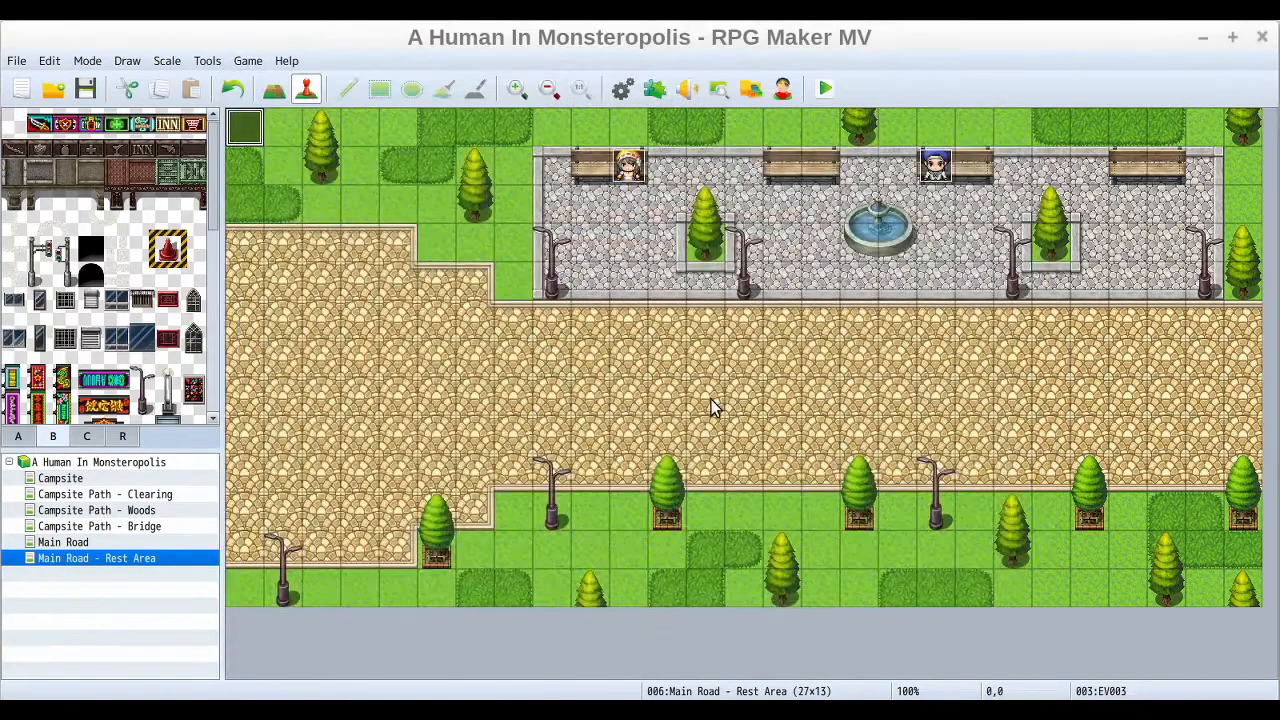
pyautogui.click(825, 88)
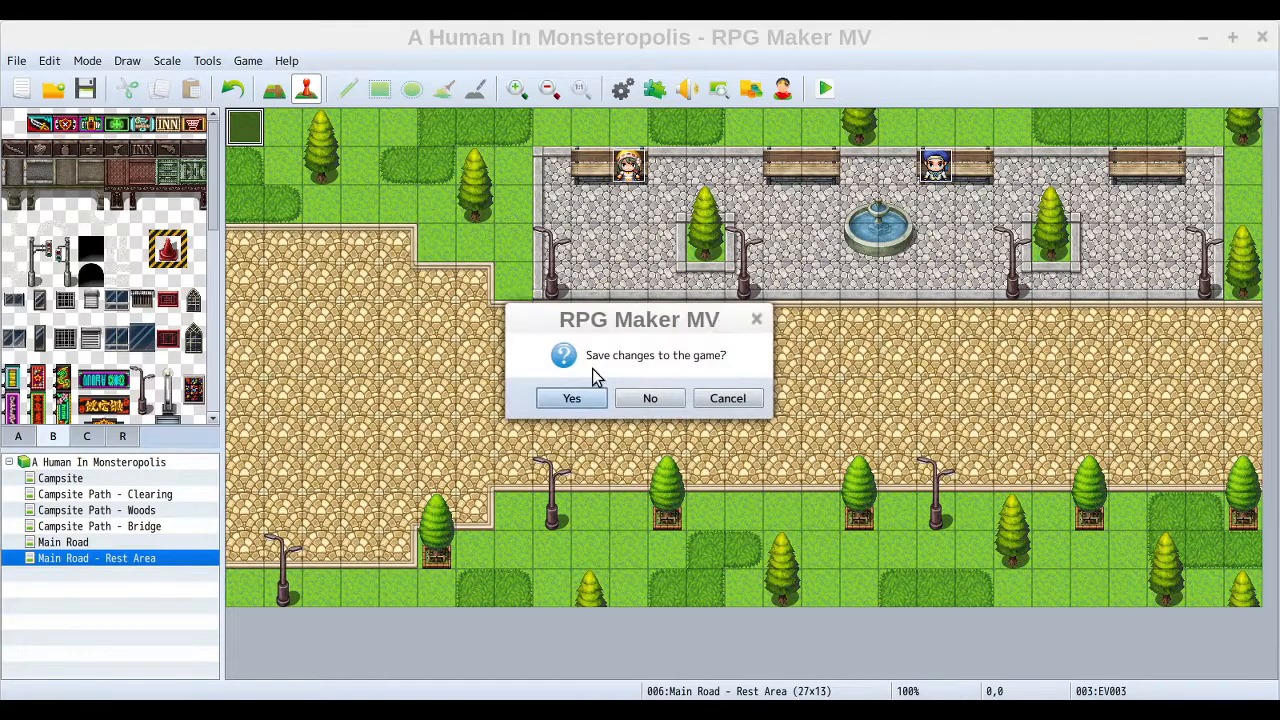
pyautogui.click(570, 399)
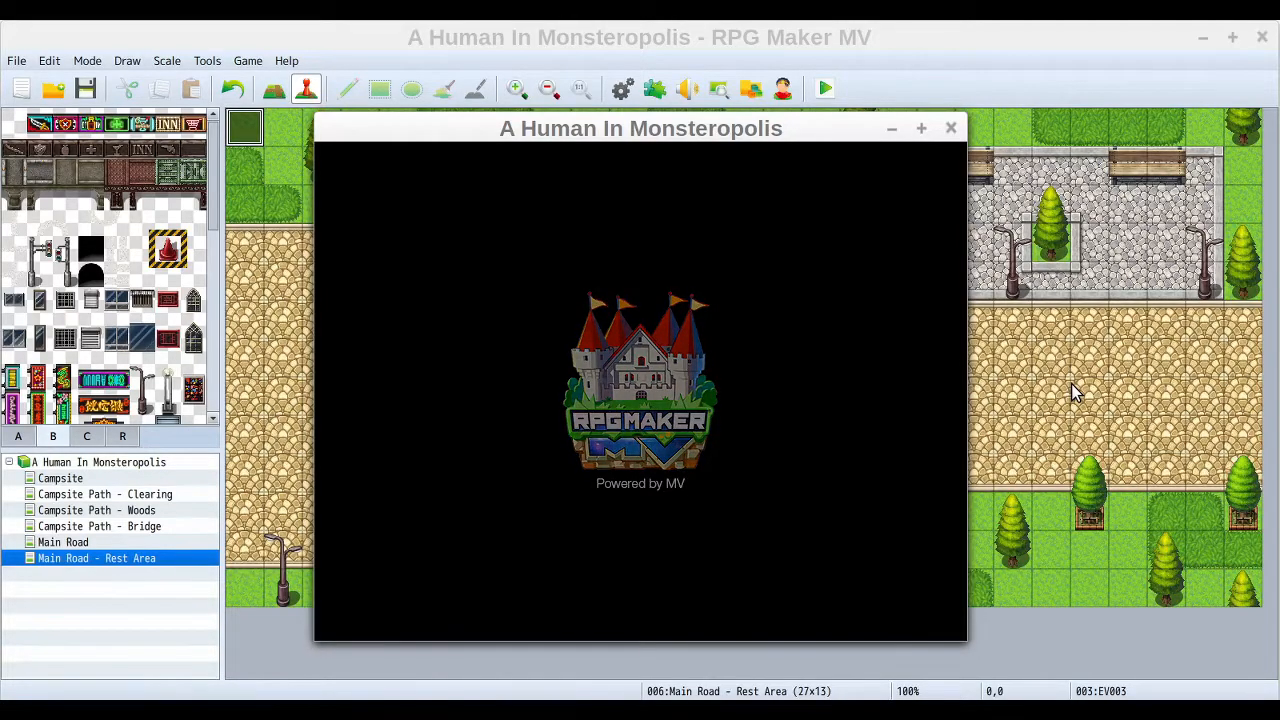
pyautogui.press('Return')
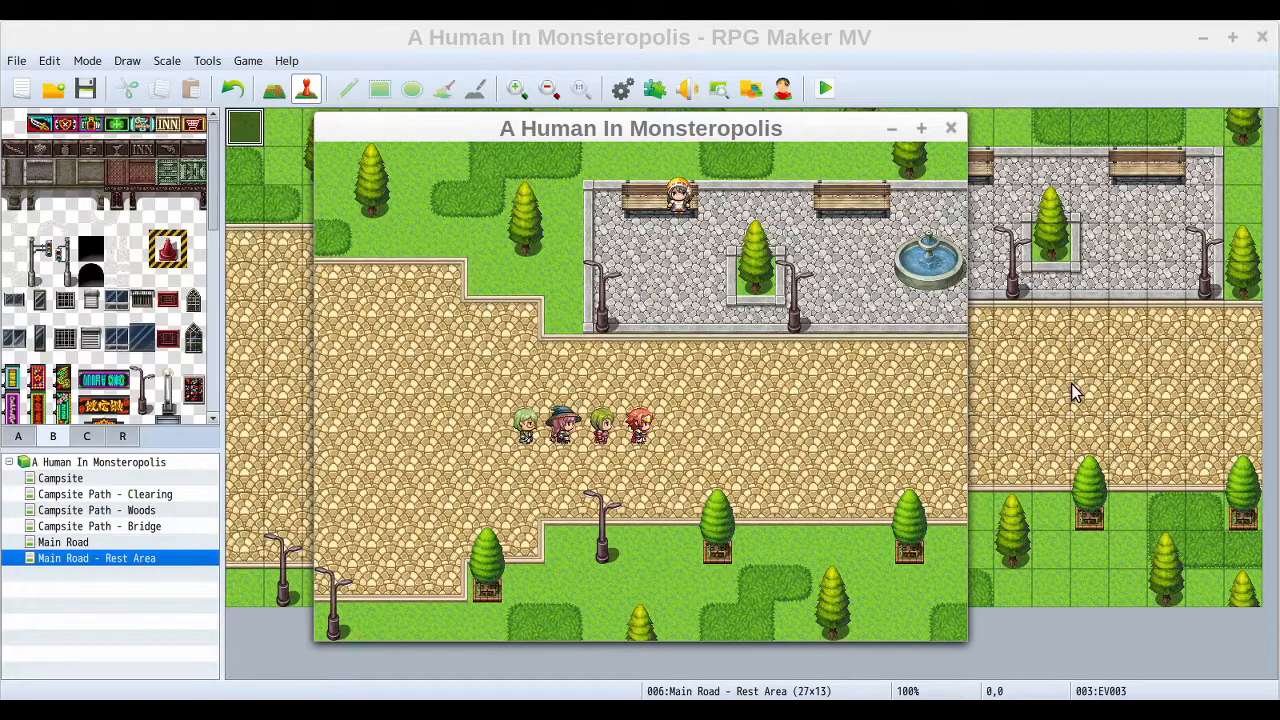
# Step: Open the playtest's debug view and check the Rest Area NPC Appears switch and the 50% Chance variable
pyautogui.press('F9')
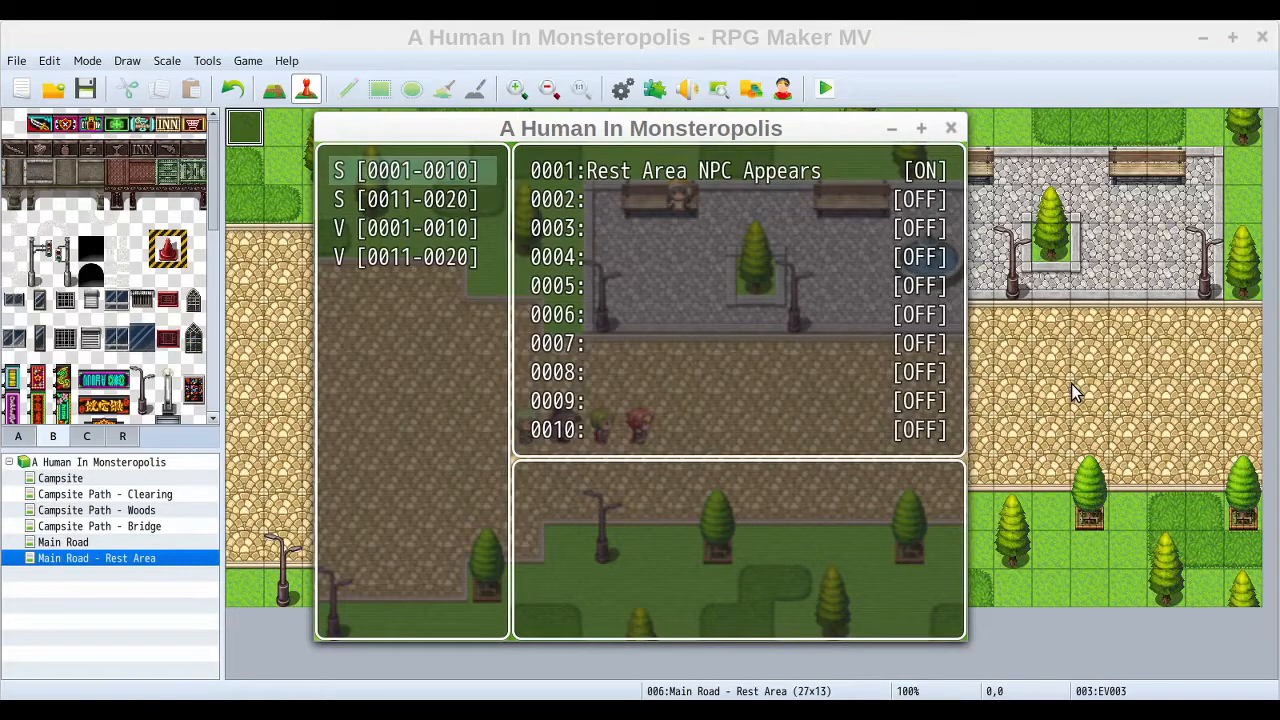
pyautogui.press('Down')
pyautogui.press('Up')
pyautogui.press('Down')
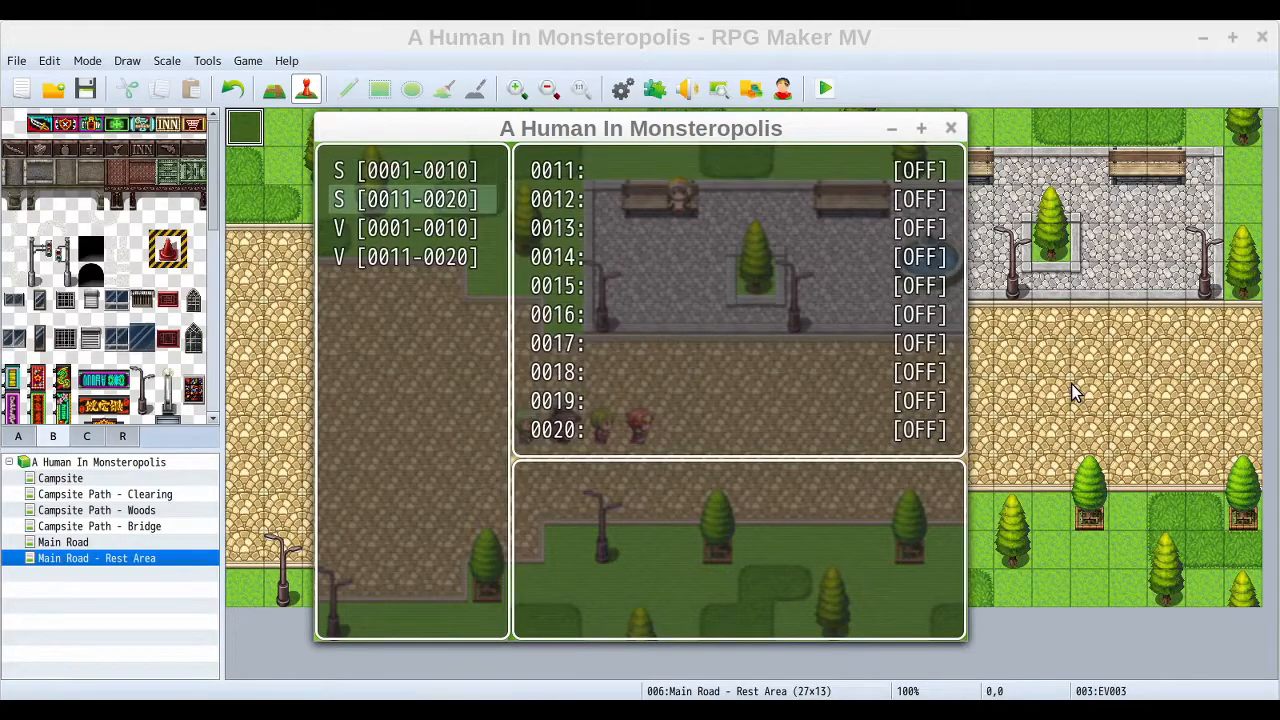
pyautogui.press('Down')
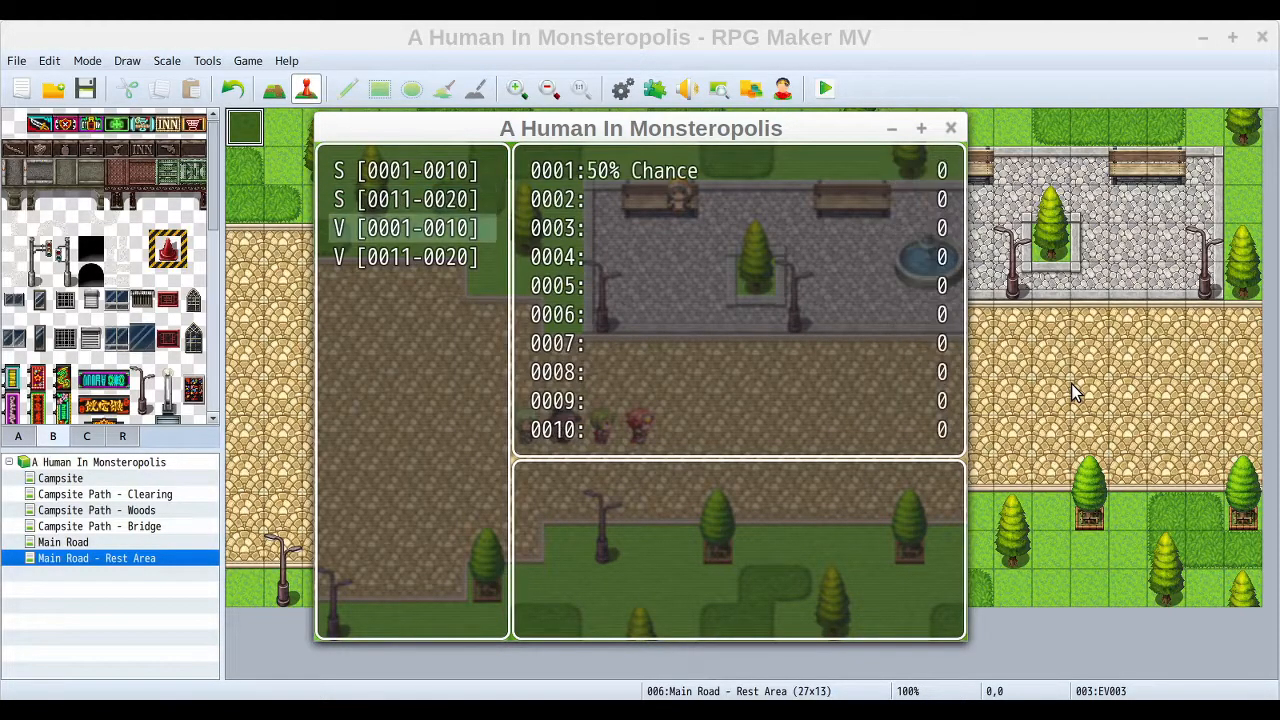
# Step: Compare the debug view's switch and variable lists, checking the Rest Area NPC Appears switch and the 50% Chance variable
pyautogui.press('Down')
pyautogui.press('Up')
pyautogui.press('Up')
pyautogui.press('Up')
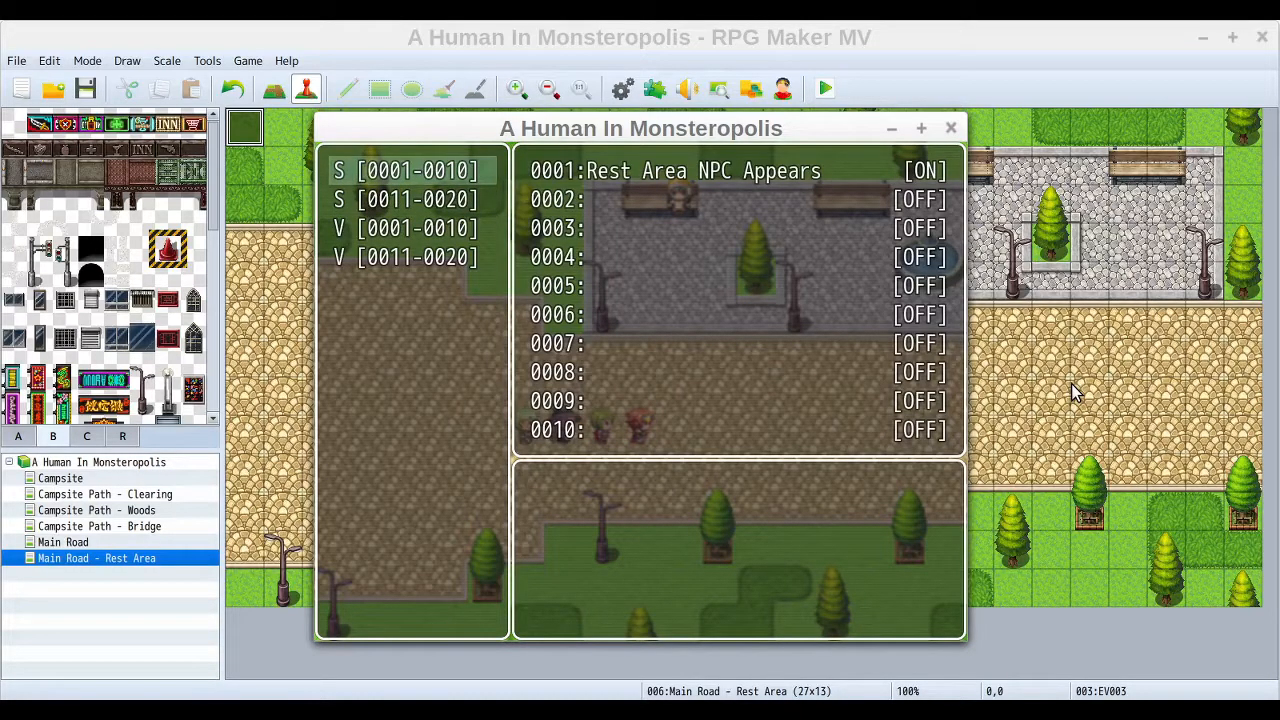
pyautogui.press('Down')
pyautogui.press('Down')
pyautogui.press('Down')
pyautogui.press('Up')
pyautogui.press('Up')
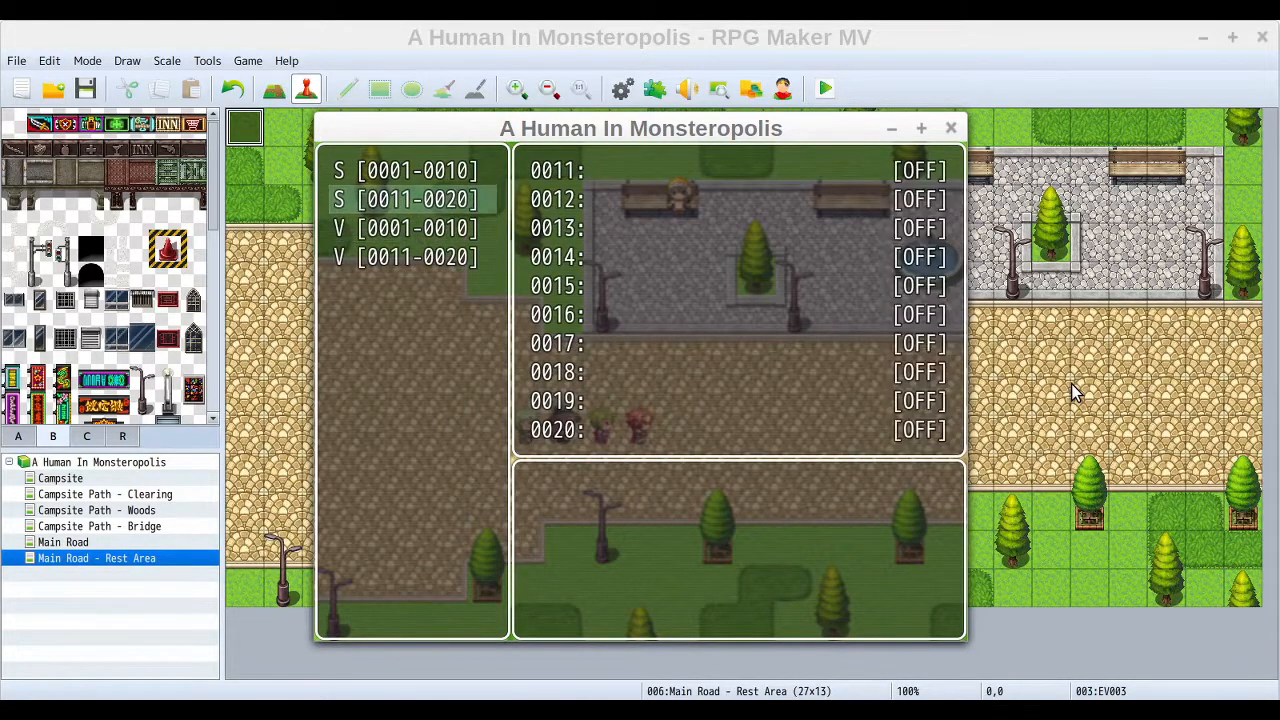
pyautogui.press('Up')
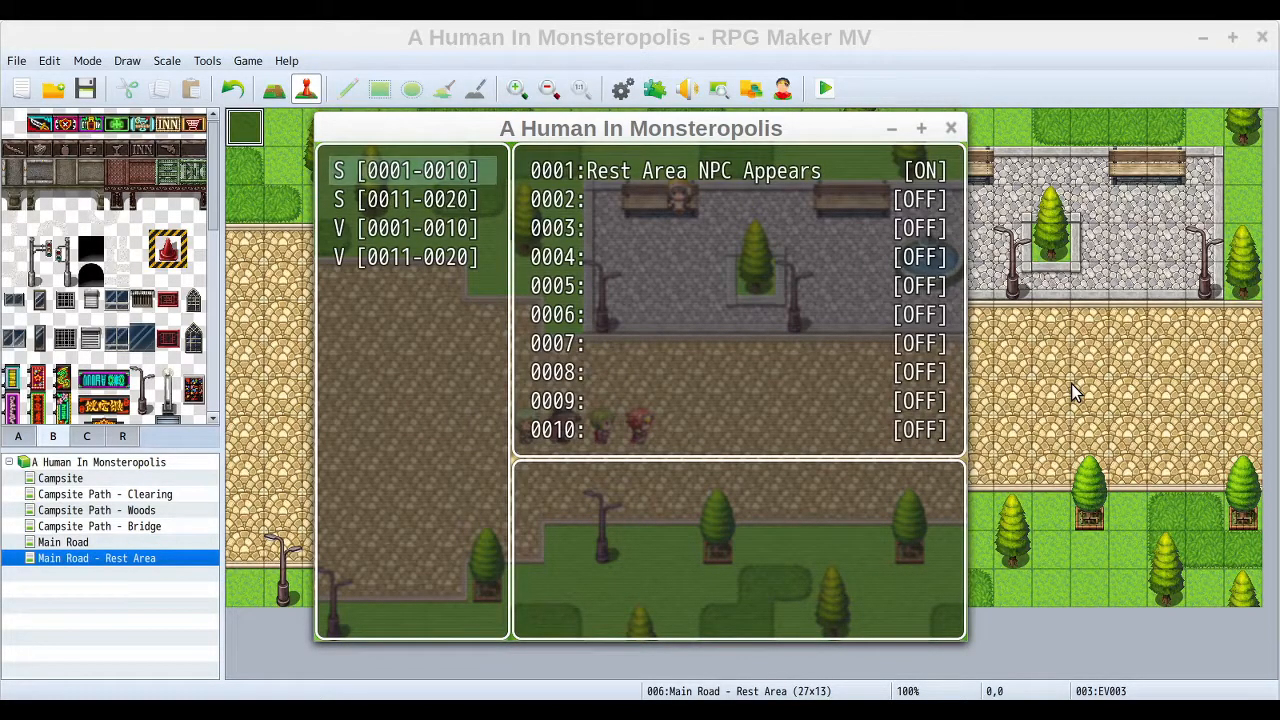
# Step: Try editing in the debug view: enter the first switch list, leave it, and lower the 50% Chance variable to -9
pyautogui.press('Return')
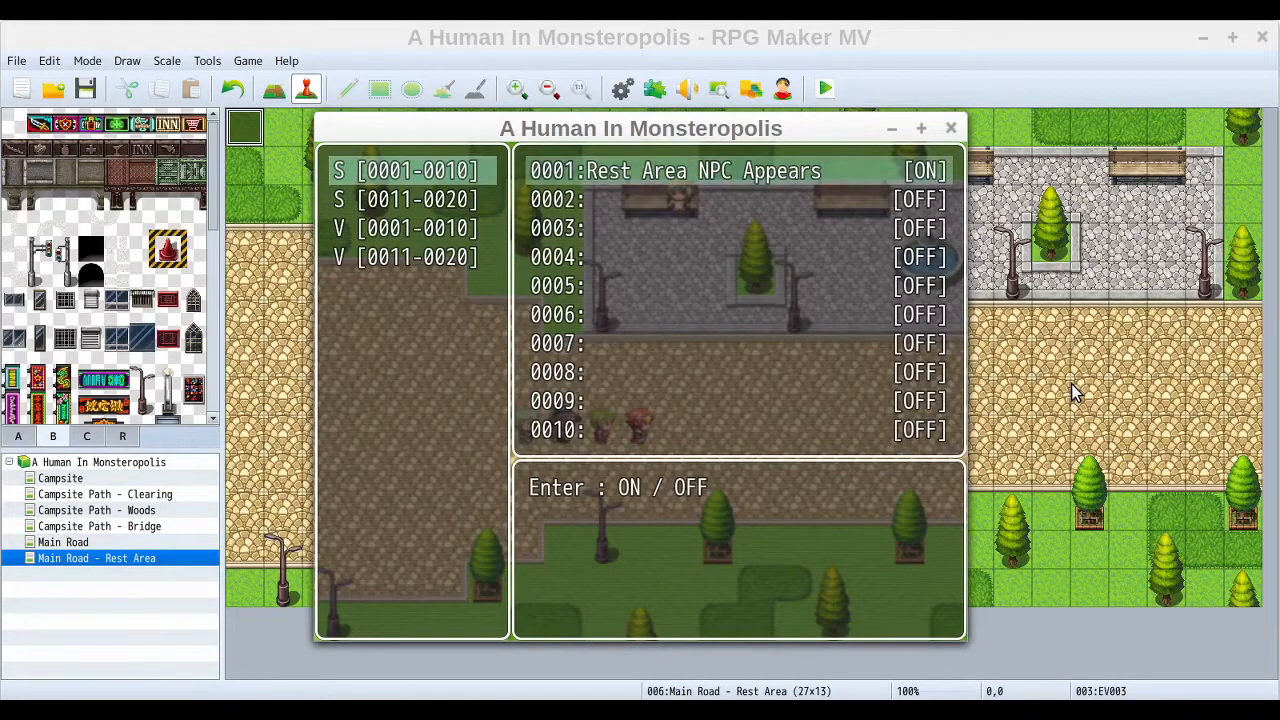
pyautogui.press('Escape')
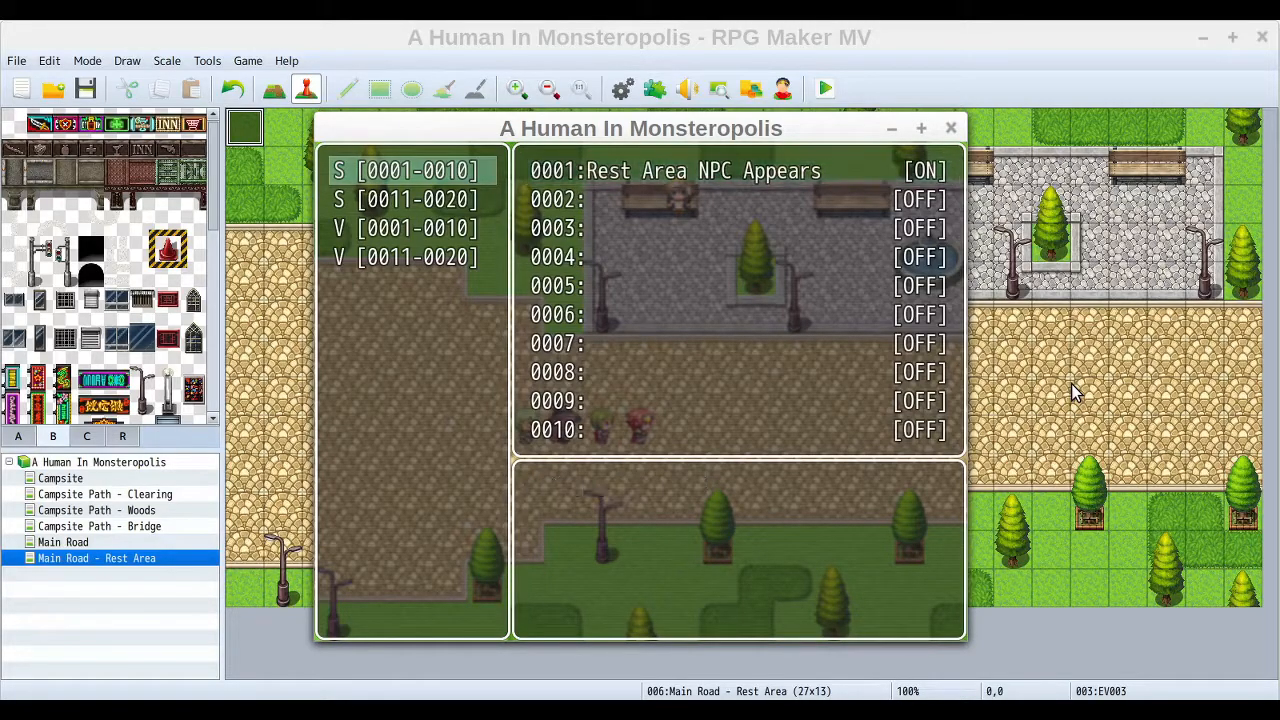
pyautogui.press('Down')
pyautogui.press('Down')
pyautogui.press('Return')
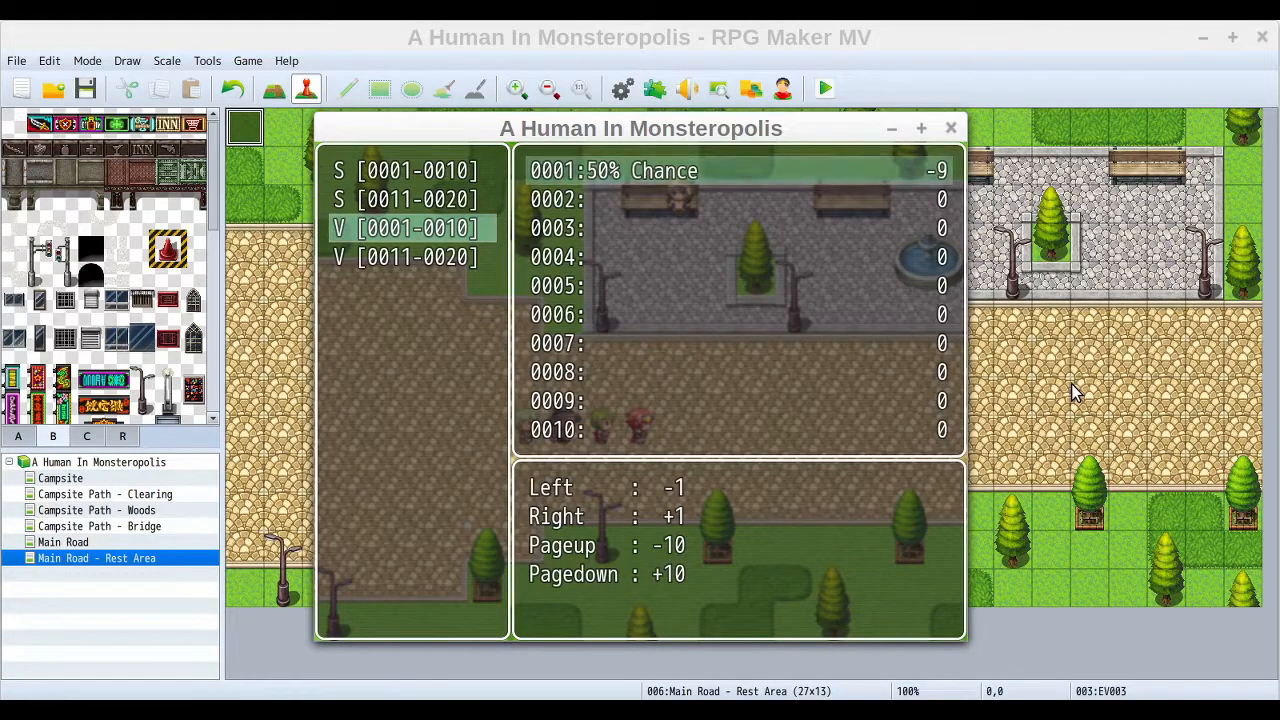
pyautogui.press('Left')
pyautogui.press('Escape')
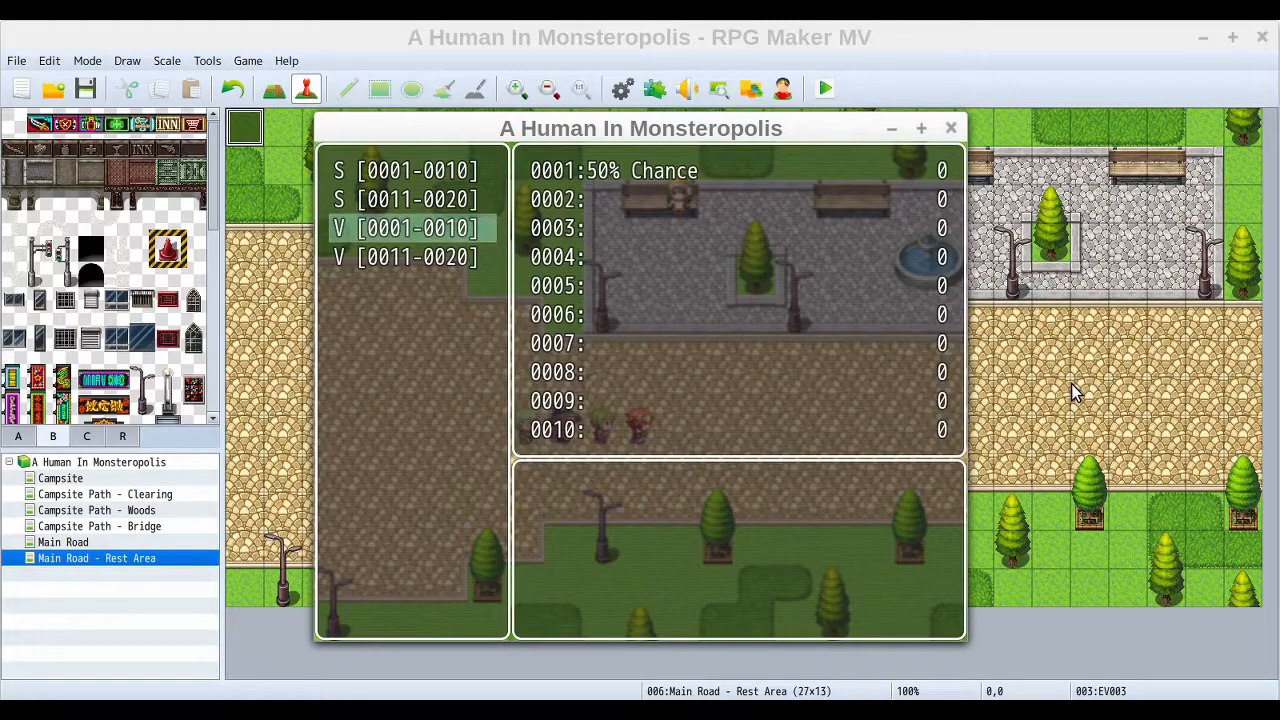
# Step: Recheck the first switch list against the variable list in the debug view
pyautogui.press('Up')
pyautogui.press('Up')
pyautogui.press('Down')
pyautogui.press('Down')
pyautogui.press('Up')
pyautogui.press('Up')
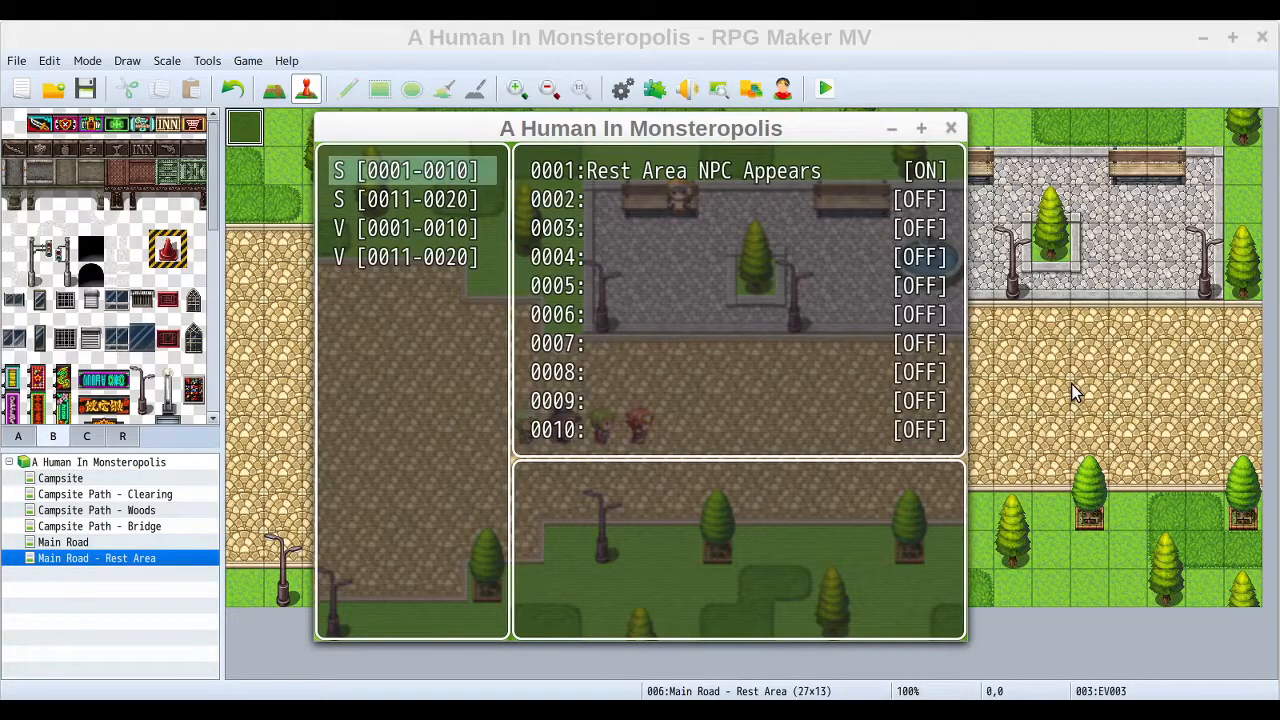
# Step: Close the debug view and walk the party around the Rest Area road to test movement
pyautogui.press('Escape')
pyautogui.press('Left')
pyautogui.press('Down')
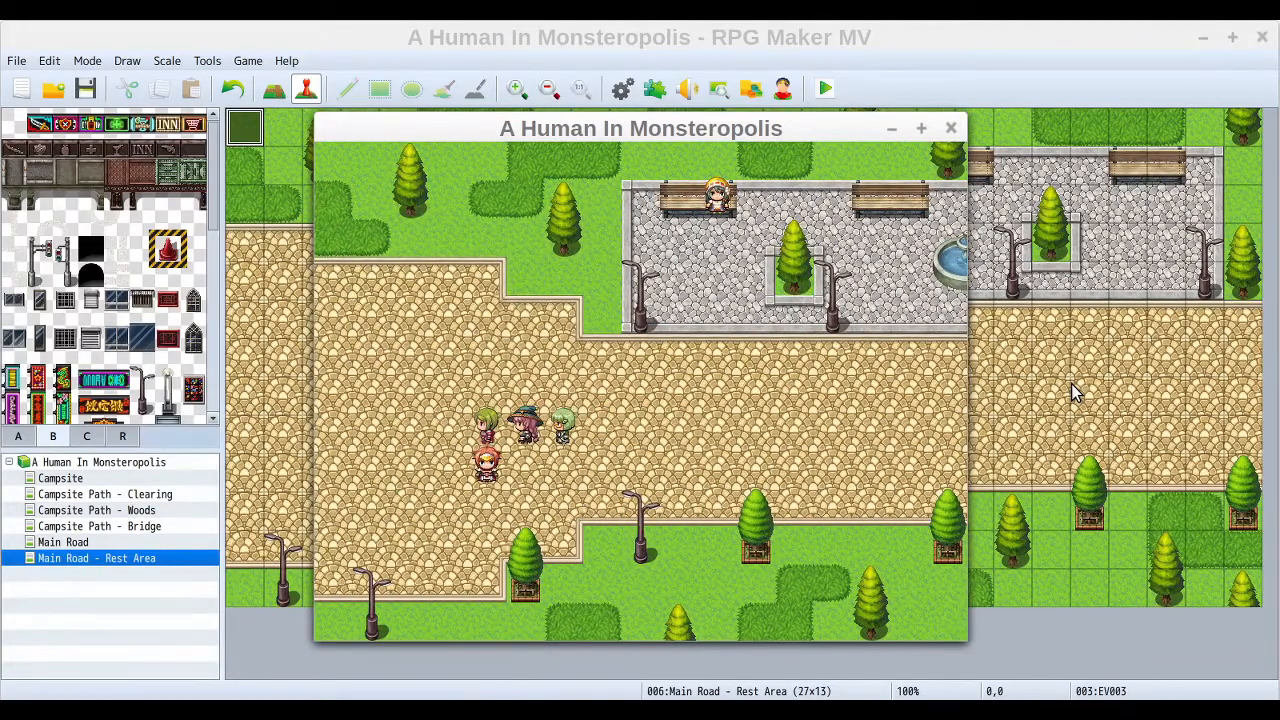
pyautogui.press('Left')
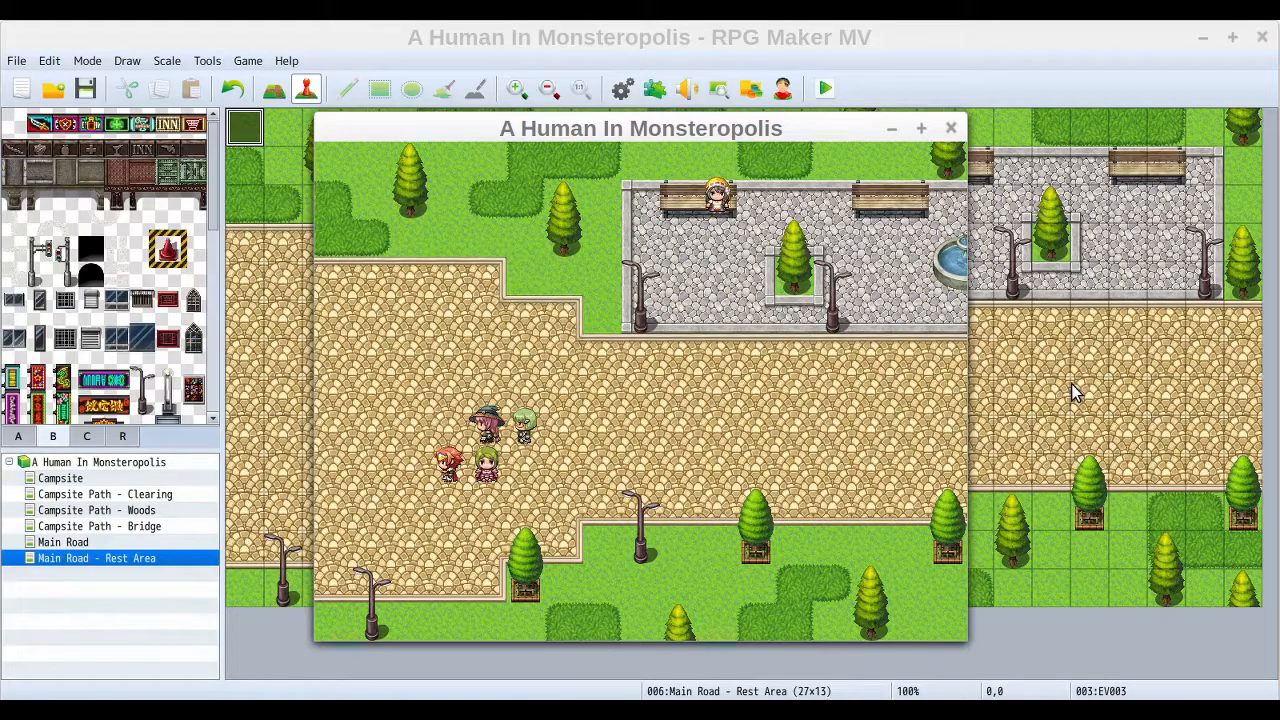
# Step: Restart the playtest with a new game, walk into the Rest Area, check its NPC switch in the debug view, and close the playtest
pyautogui.press('F5')
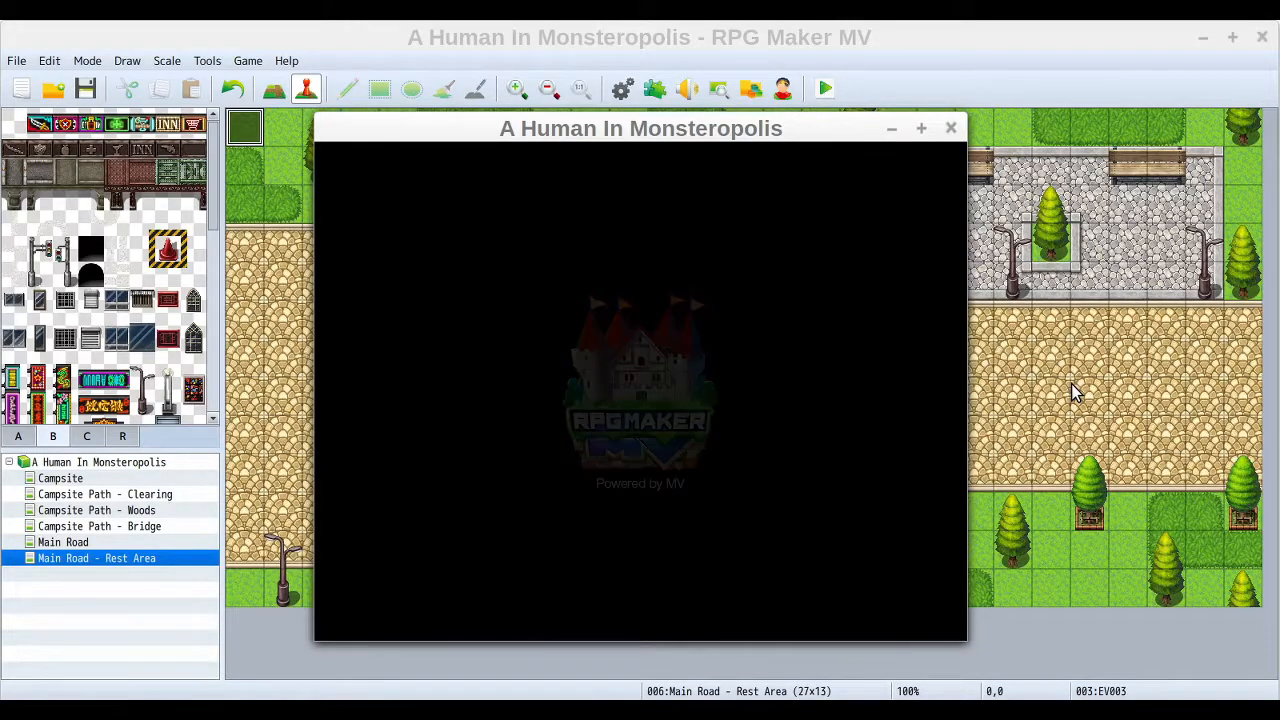
pyautogui.press('Return')
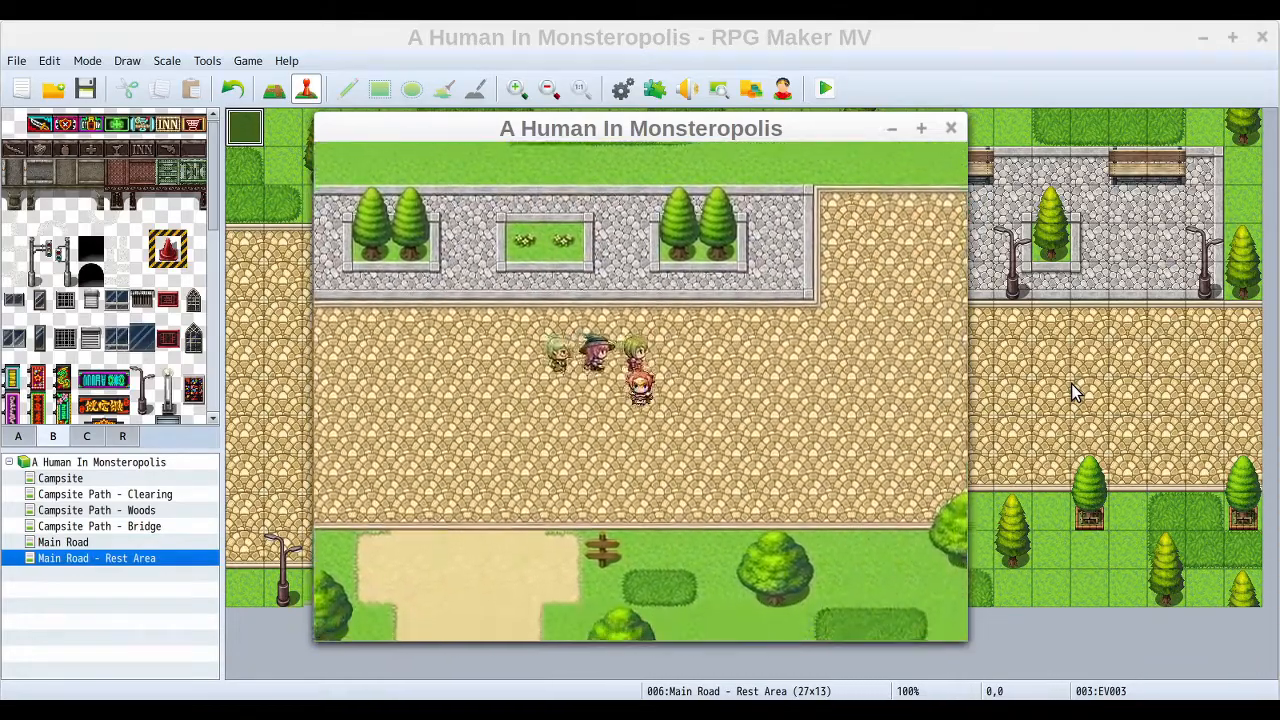
pyautogui.press('Right')
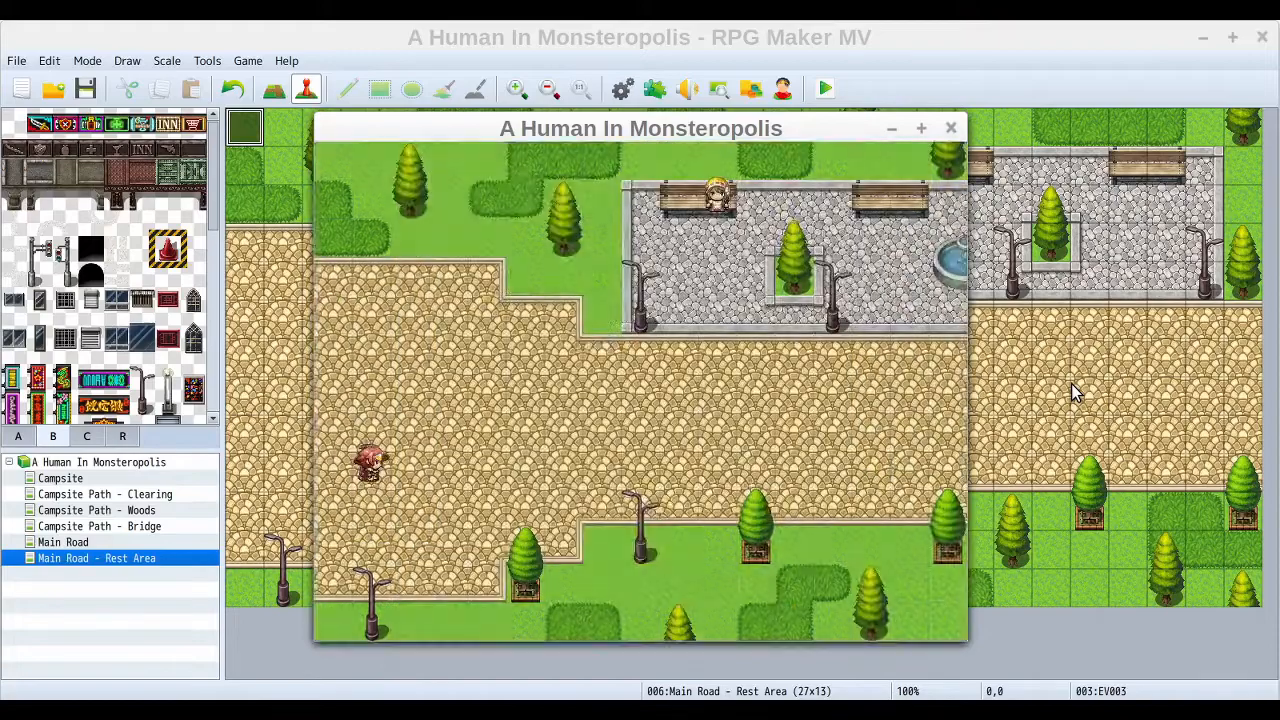
pyautogui.press('Right')
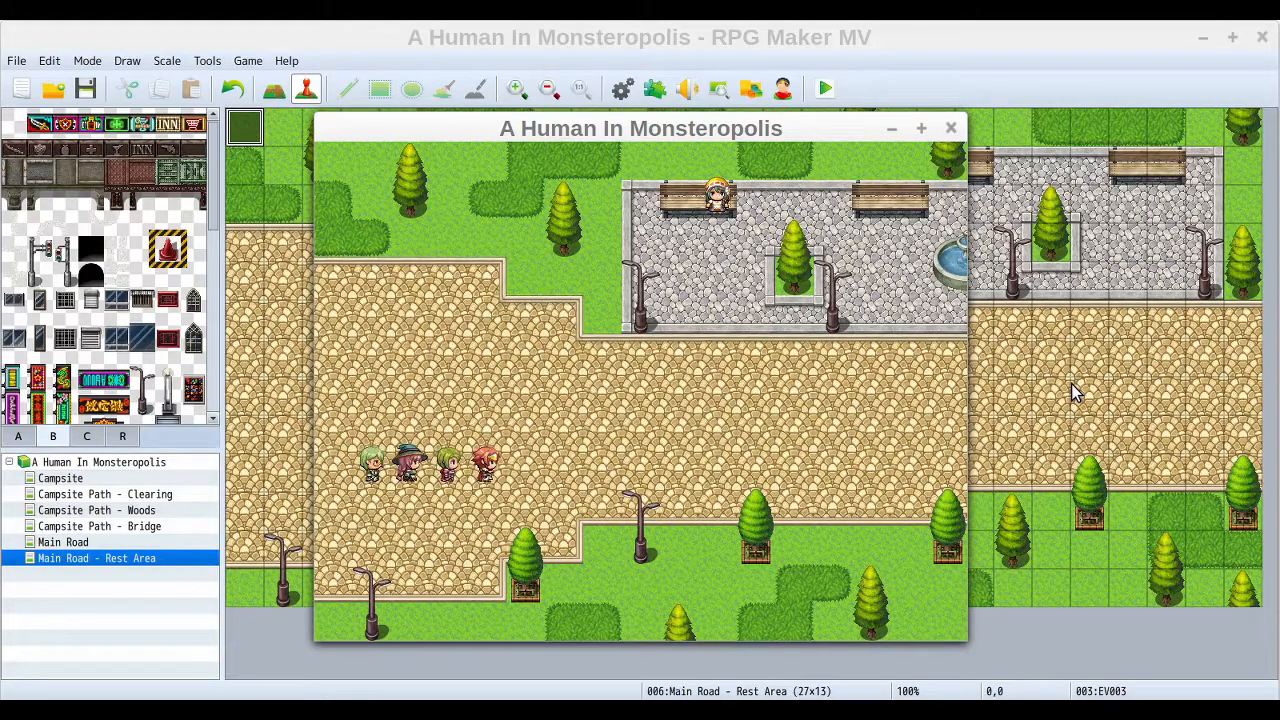
pyautogui.press('F9')
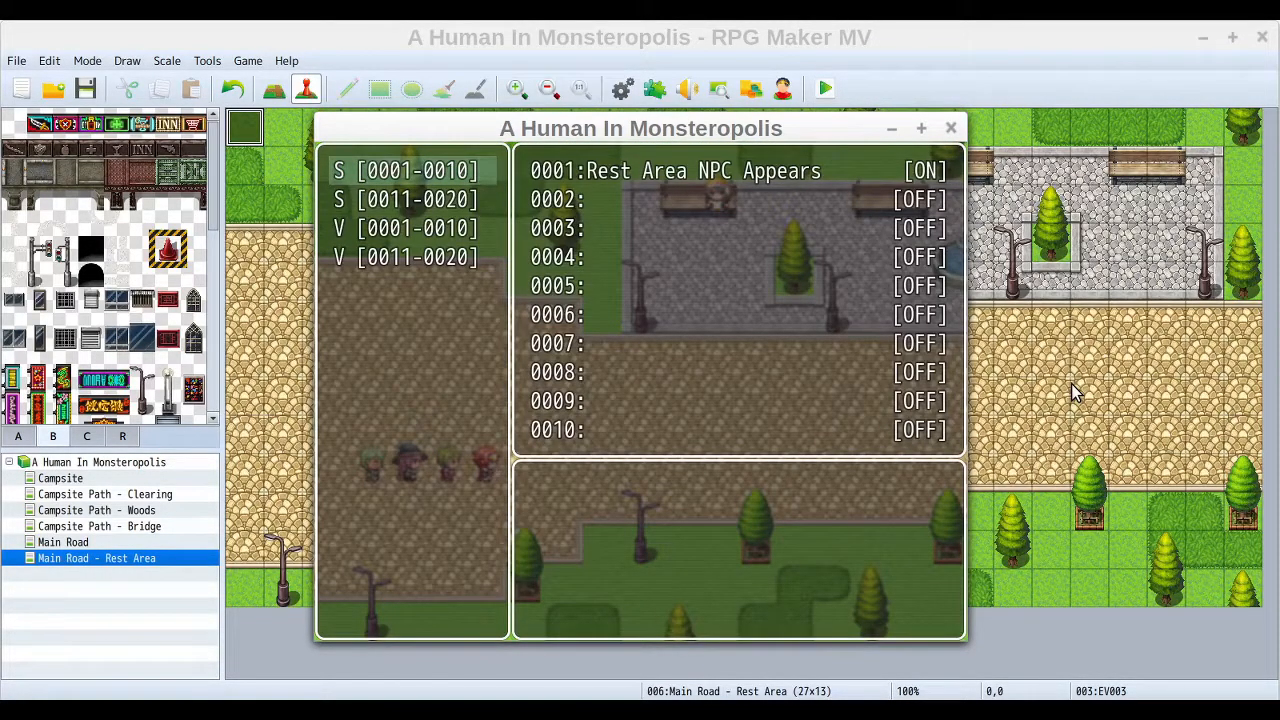
pyautogui.click(951, 130)
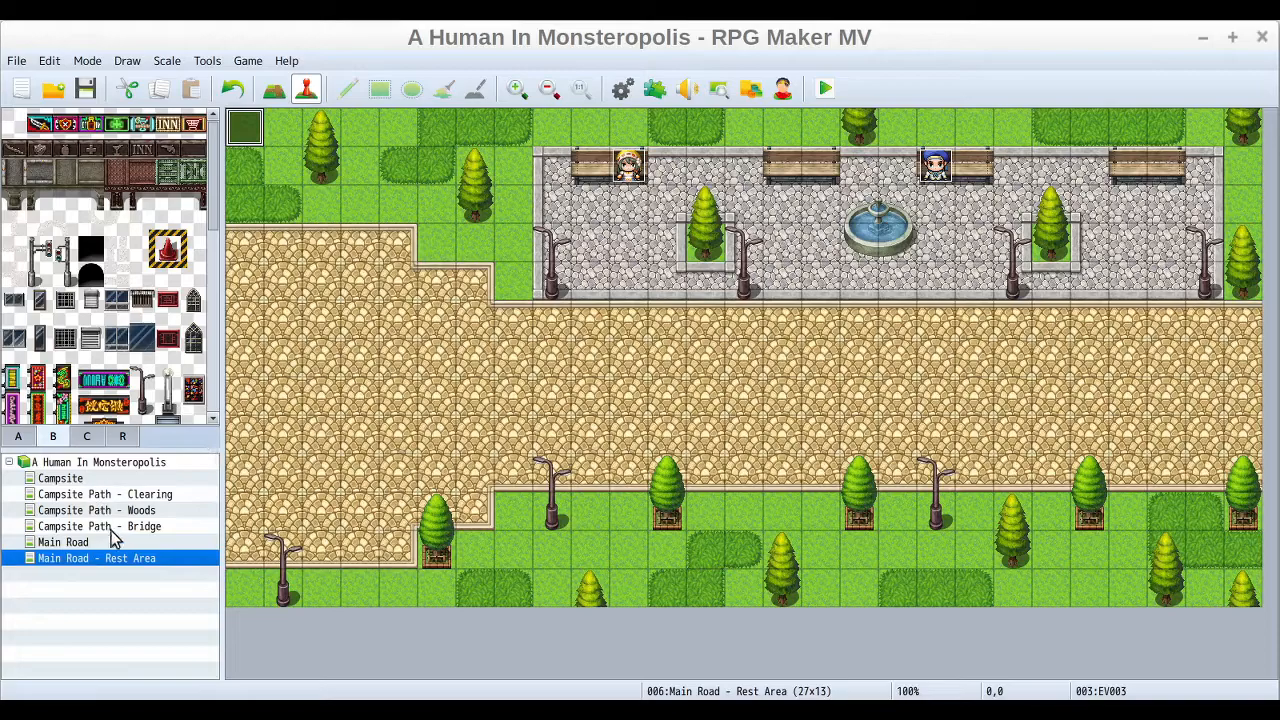
# Step: Create a quick transfer event at tile 0,8 on the Rest Area's west edge, leading to Main Road (28,11) with direction Retain
pyautogui.click(241, 436)
pyautogui.rightClick(241, 432)
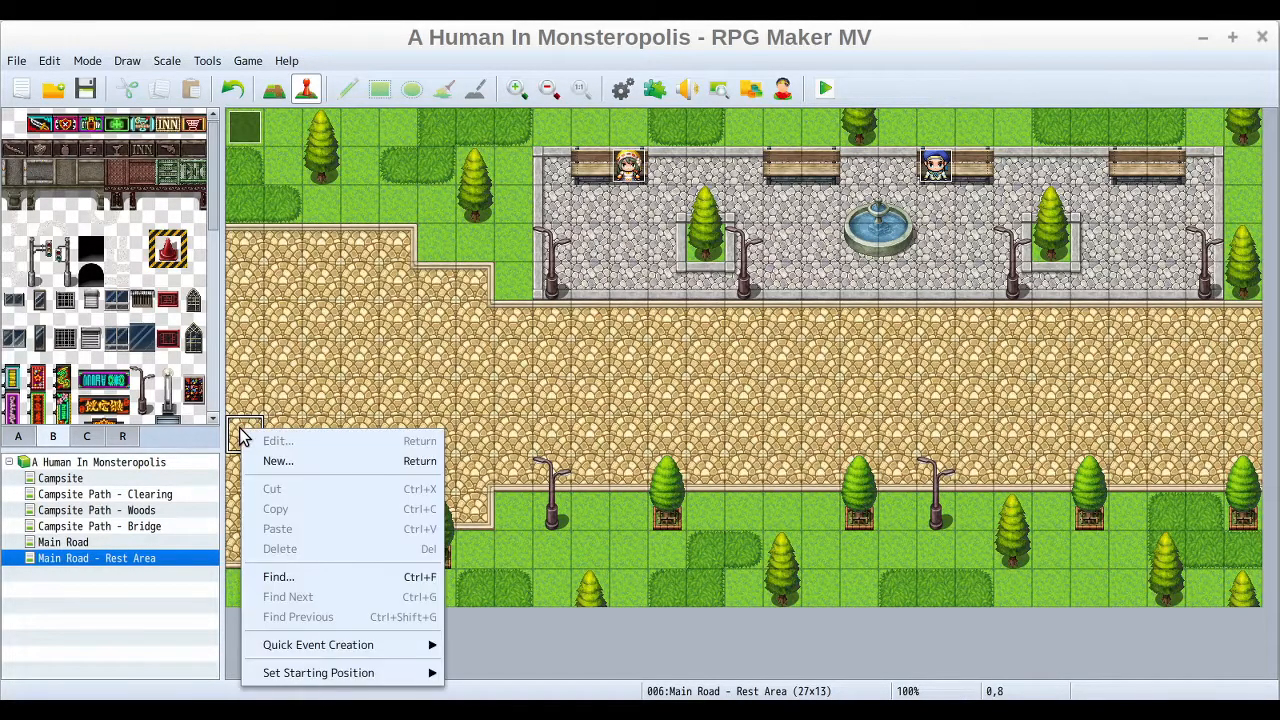
pyautogui.moveTo(366, 650)
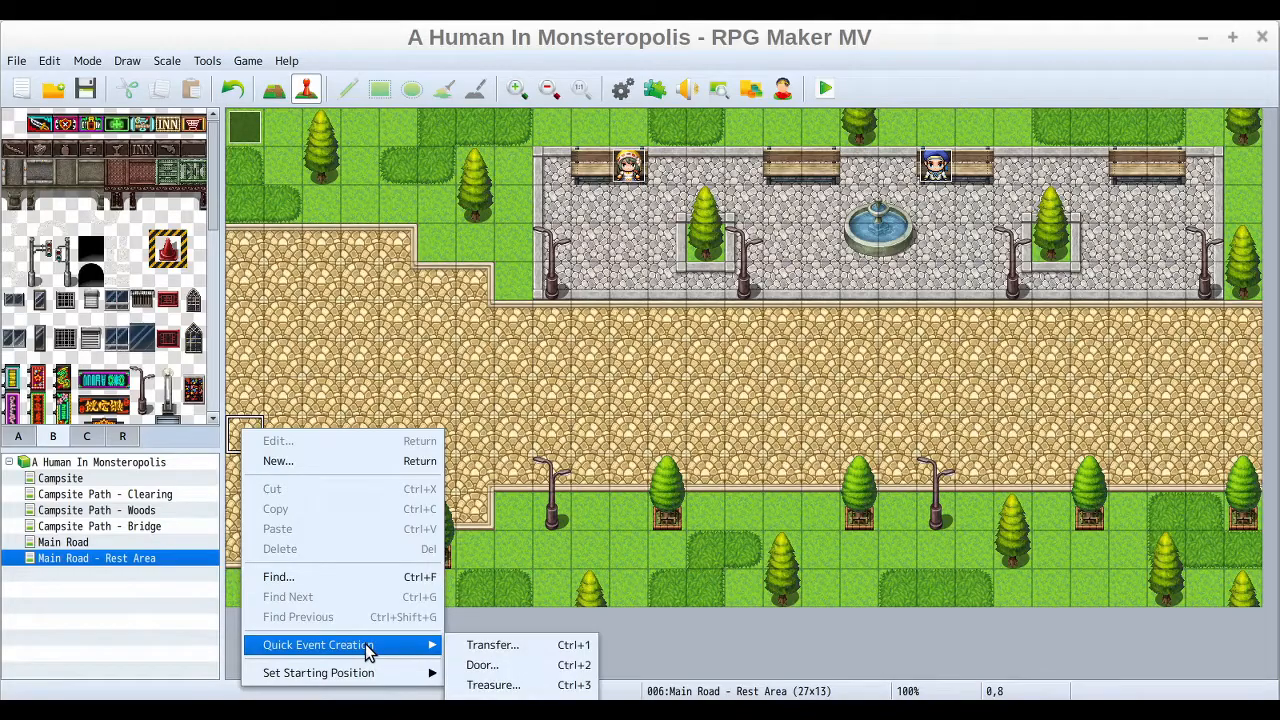
pyautogui.click(500, 648)
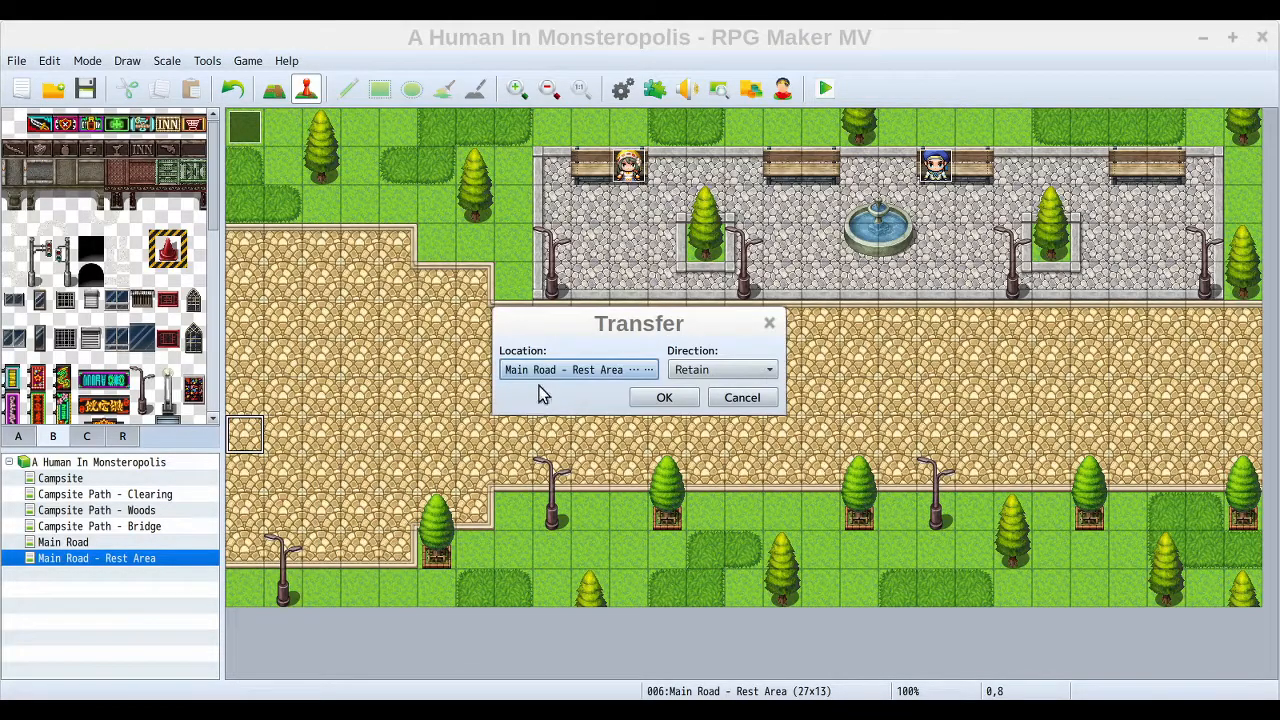
pyautogui.click(592, 369)
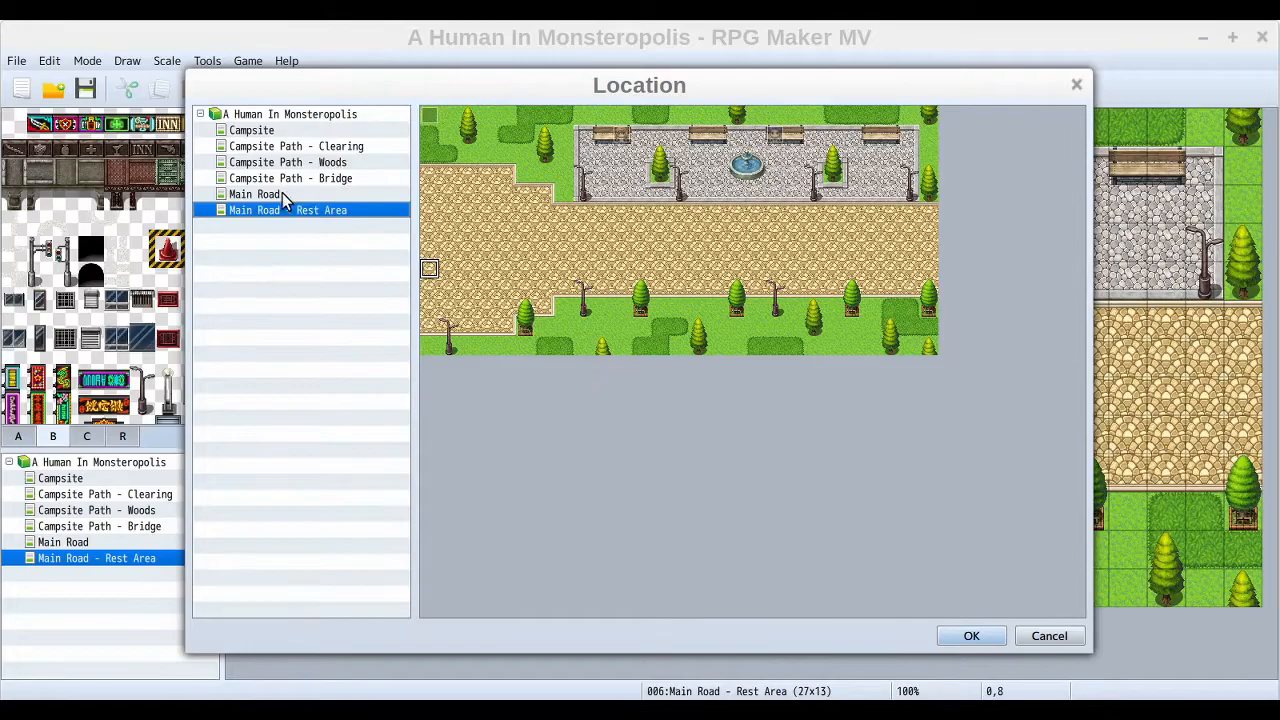
pyautogui.click(262, 196)
pyautogui.click(967, 335)
pyautogui.click(966, 636)
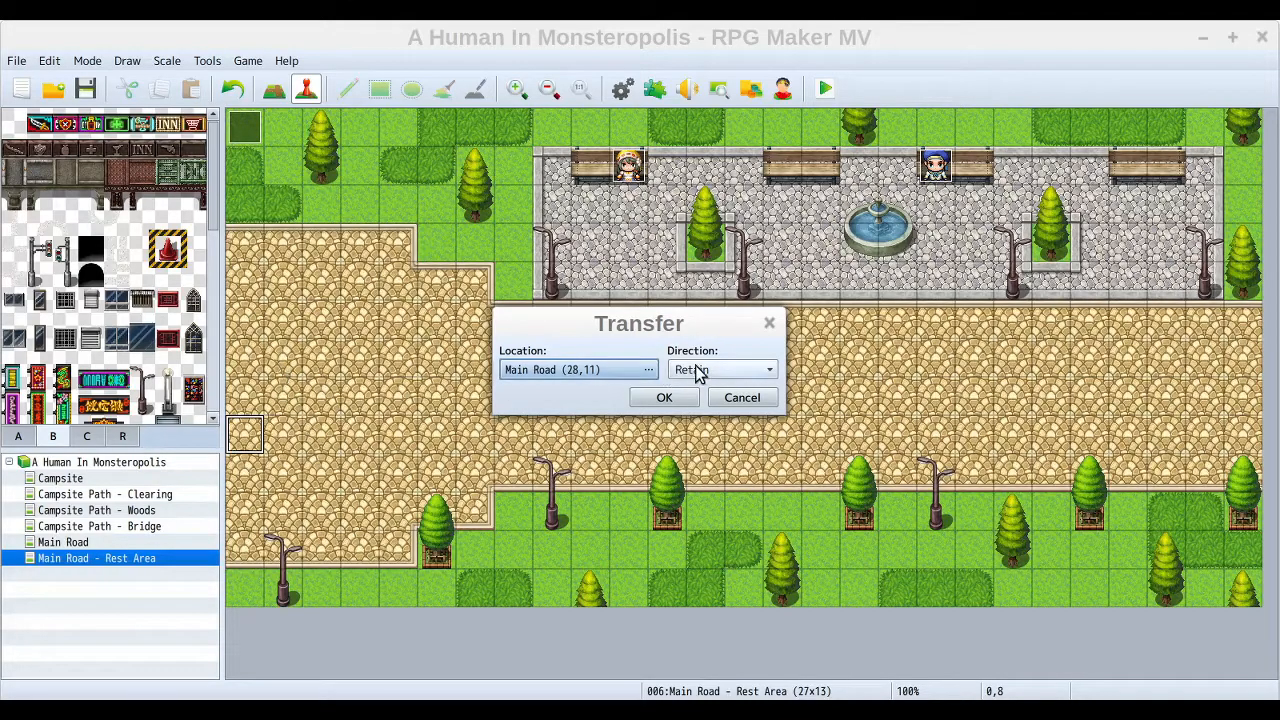
pyautogui.click(664, 398)
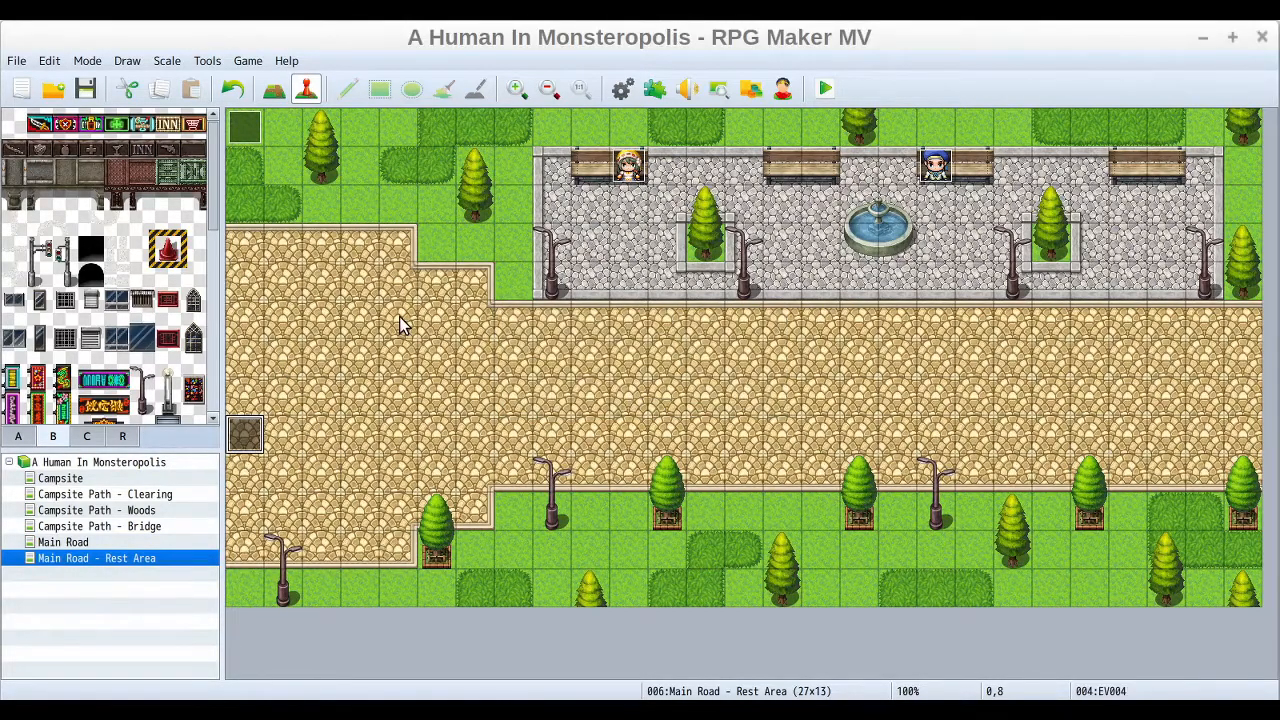
# Step: Launch a playtest with the changes saved and walk the party east from Main Road into the Rest Area
pyautogui.click(826, 88)
pyautogui.click(576, 398)
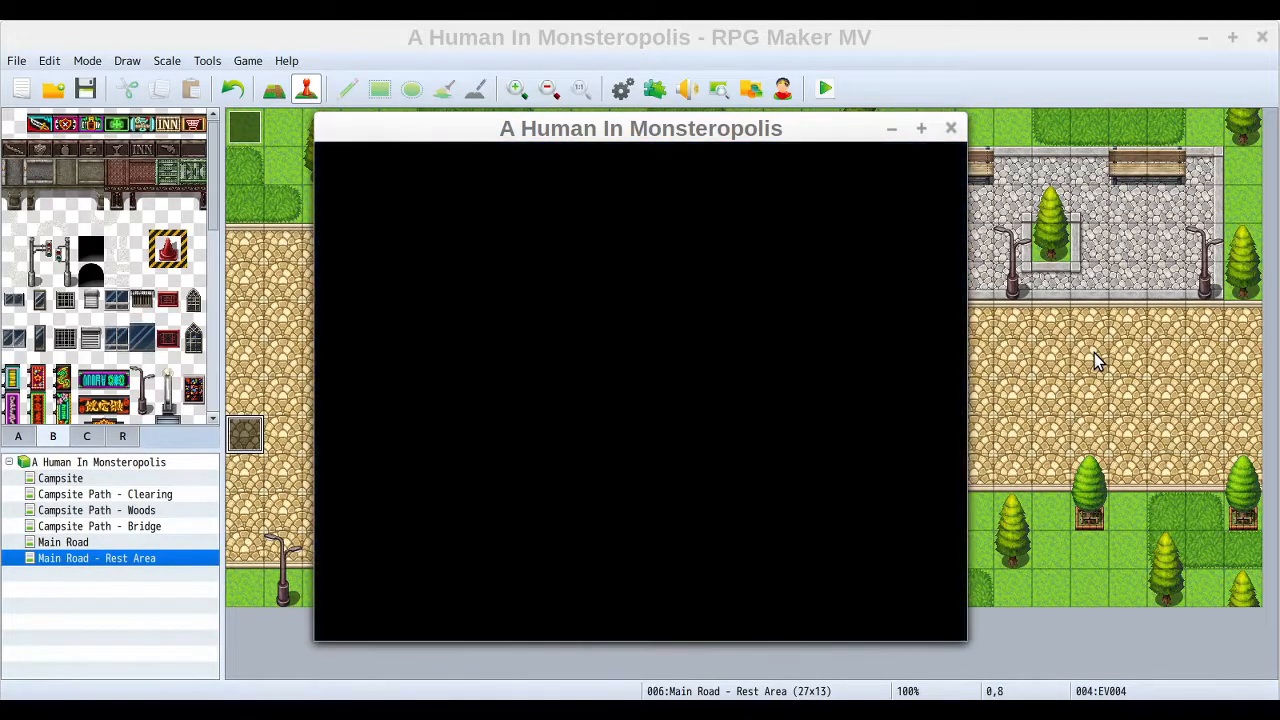
pyautogui.press('Right')
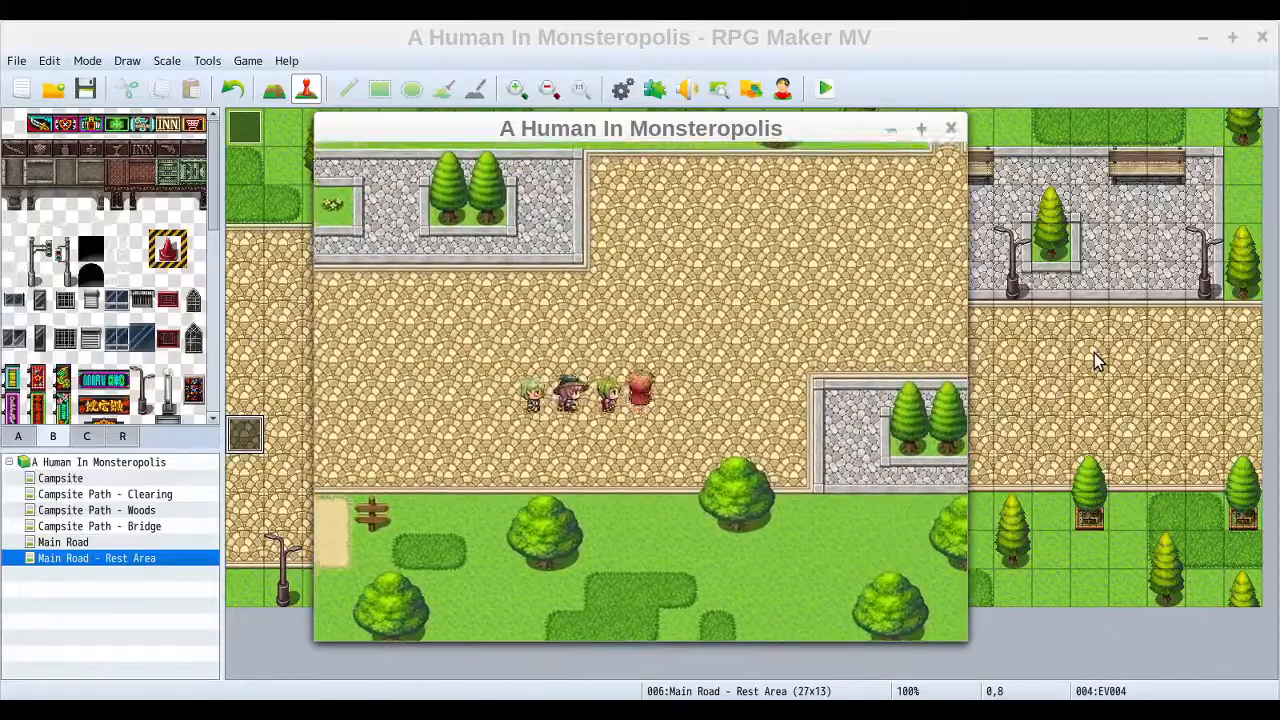
pyautogui.press('Up')
pyautogui.press('Right')
pyautogui.press('Right')
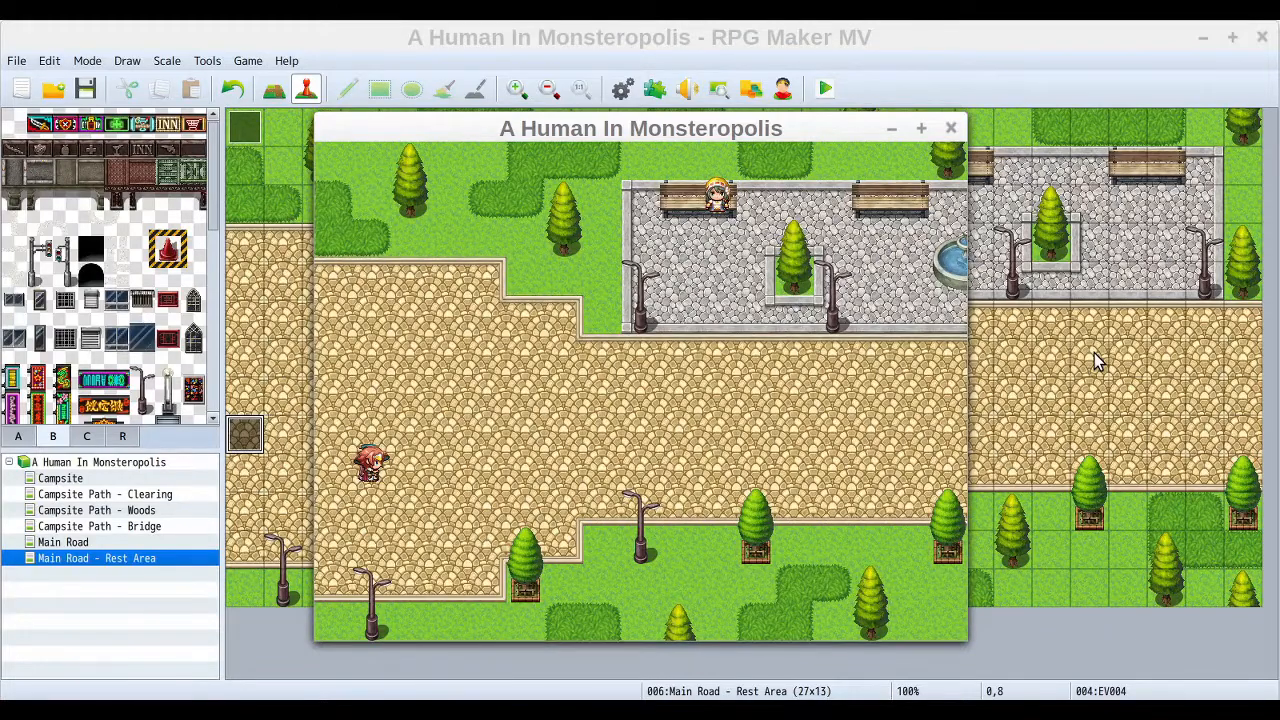
# Step: Check the Rest Area NPC Appears switch in the debug view and close the playtest
pyautogui.press('F9')
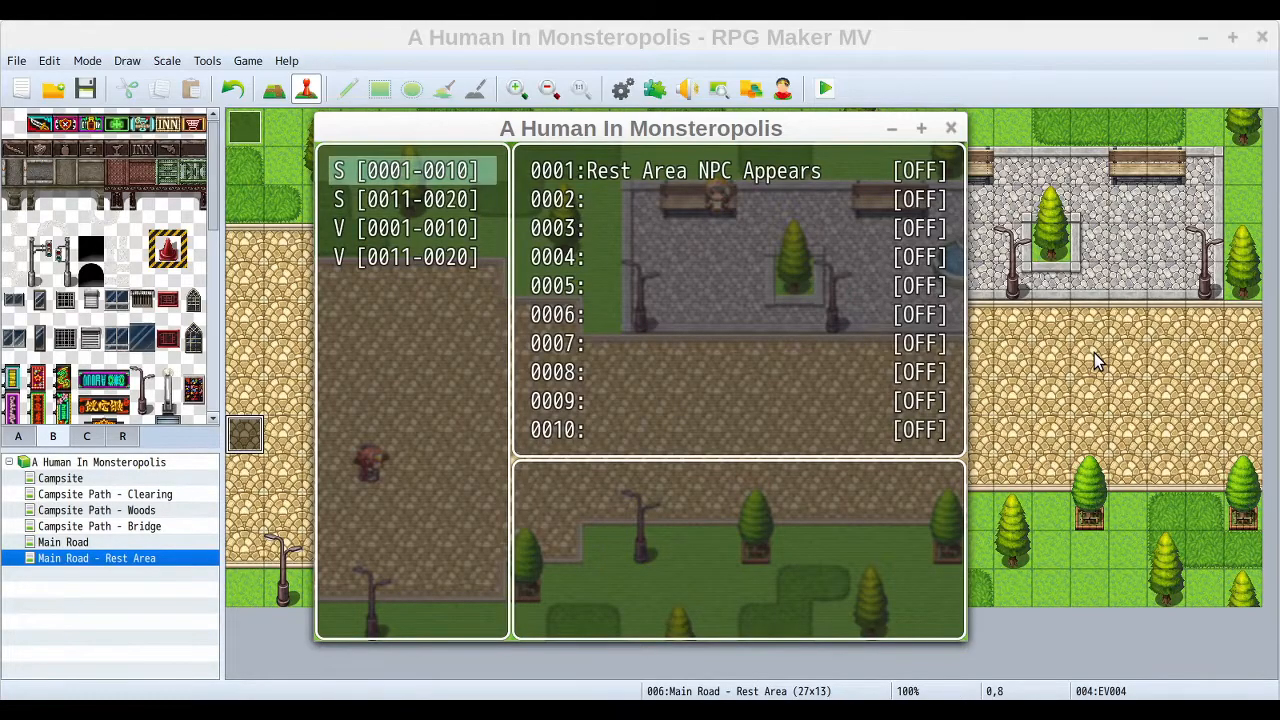
pyautogui.press('Escape')
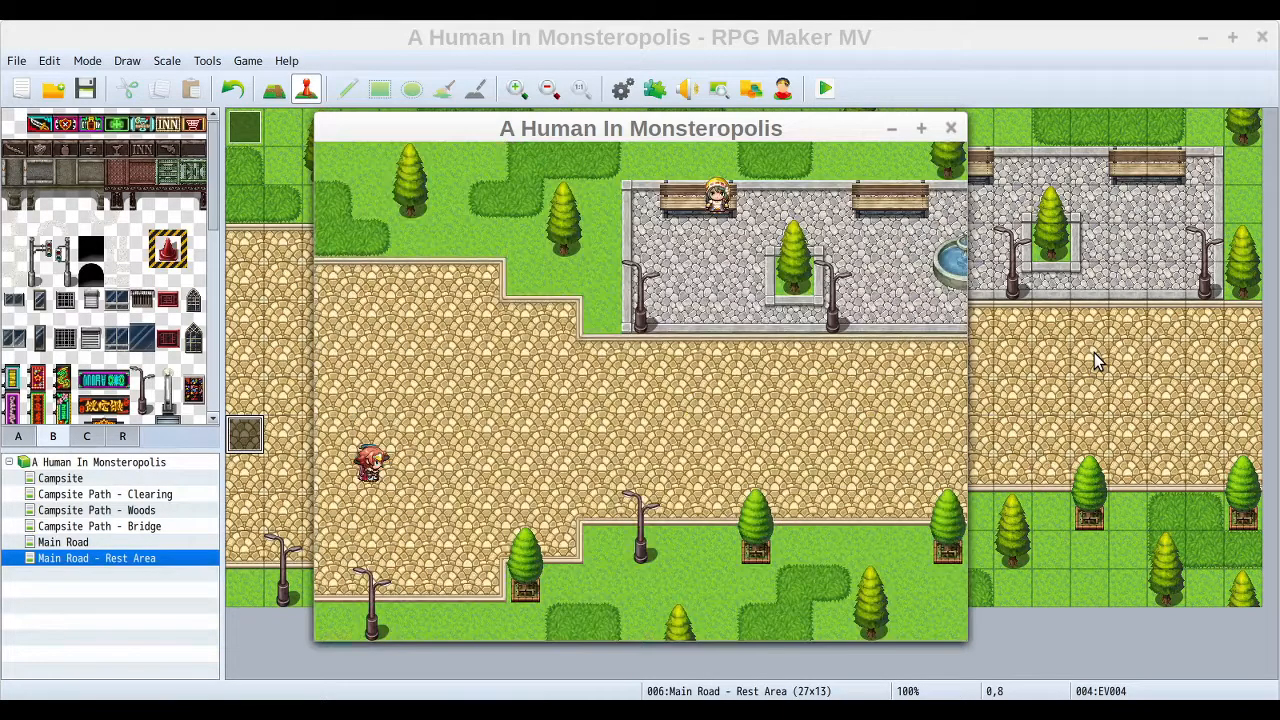
pyautogui.click(951, 133)
# Step: Review the autorun event's commands at tile 0,0, accept it, and open the blue-haired NPC's event EV002 for editing
pyautogui.doubleClick(248, 124)
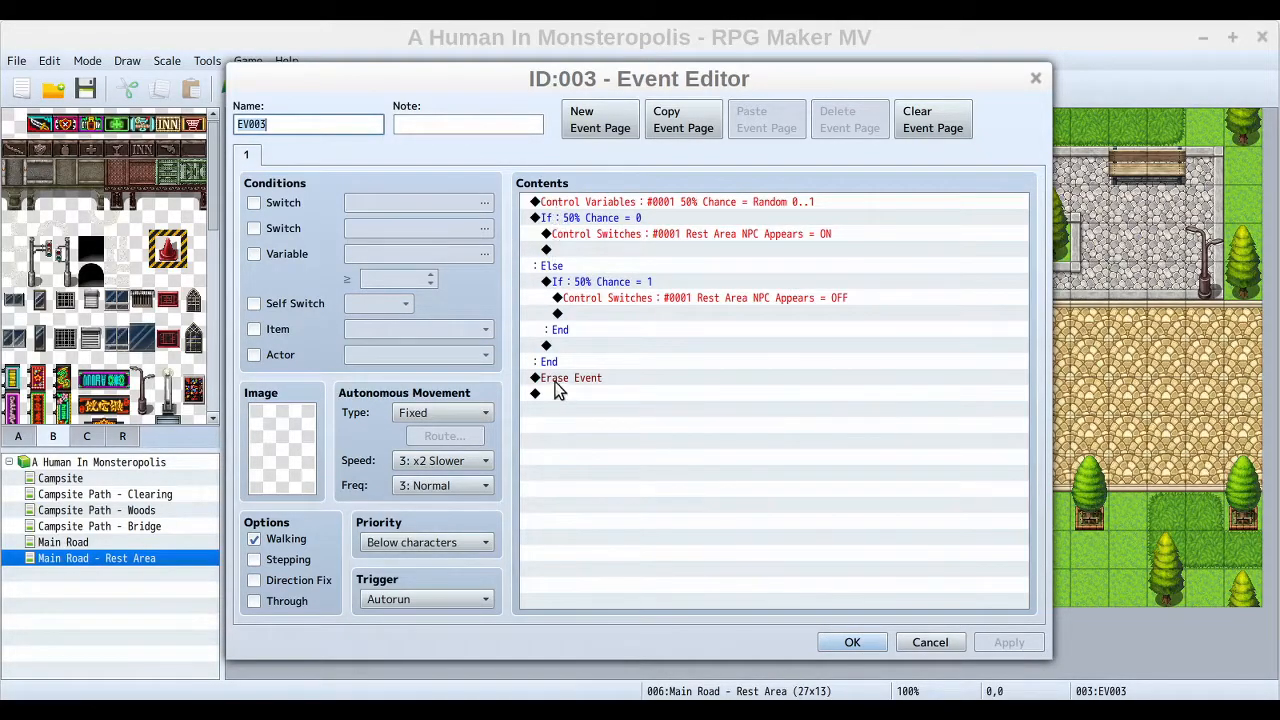
pyautogui.click(852, 642)
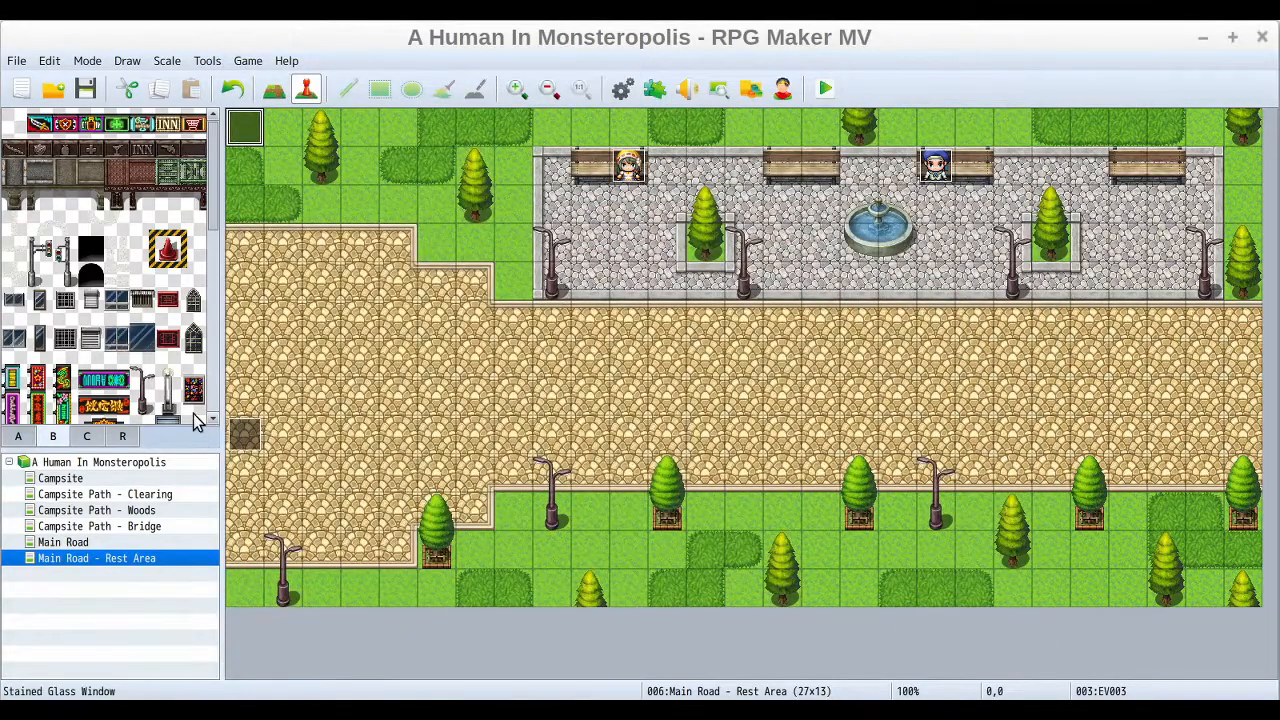
pyautogui.click(938, 170)
pyautogui.doubleClick(938, 170)
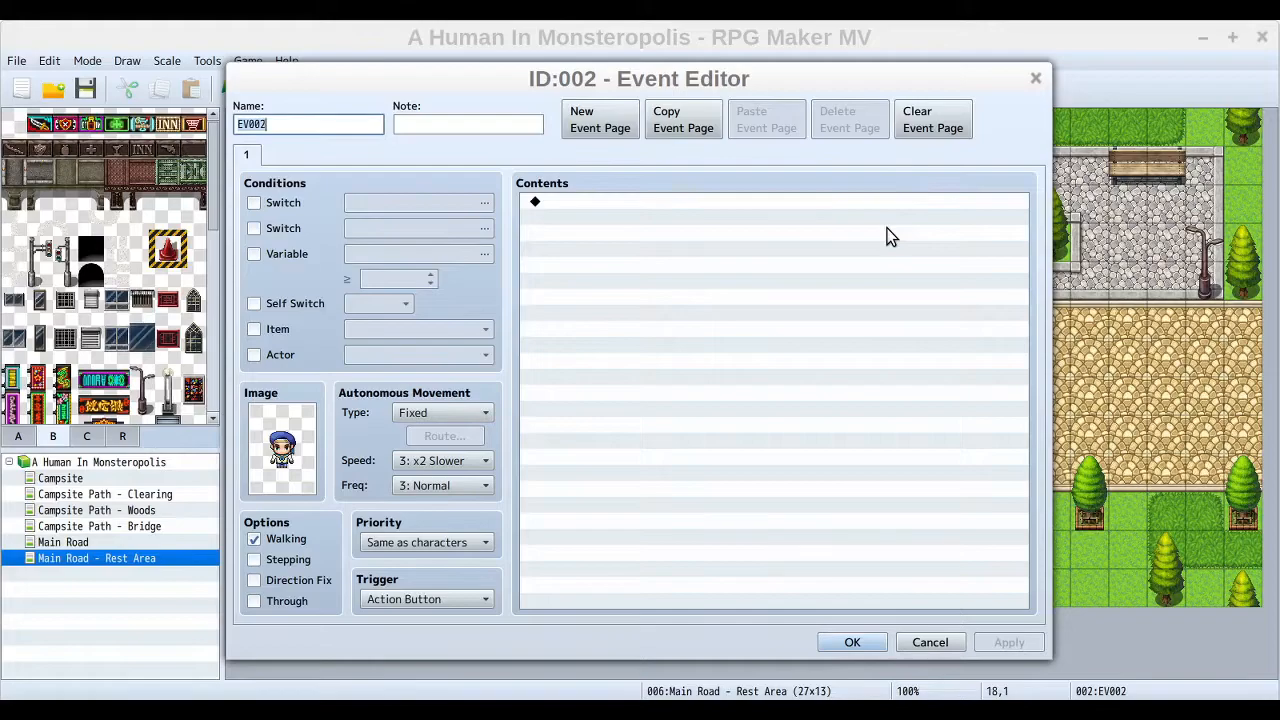
# Step: Try the 0001 Rest Area NPC Appears switch as a condition on the NPC event's first page
pyautogui.click(279, 205)
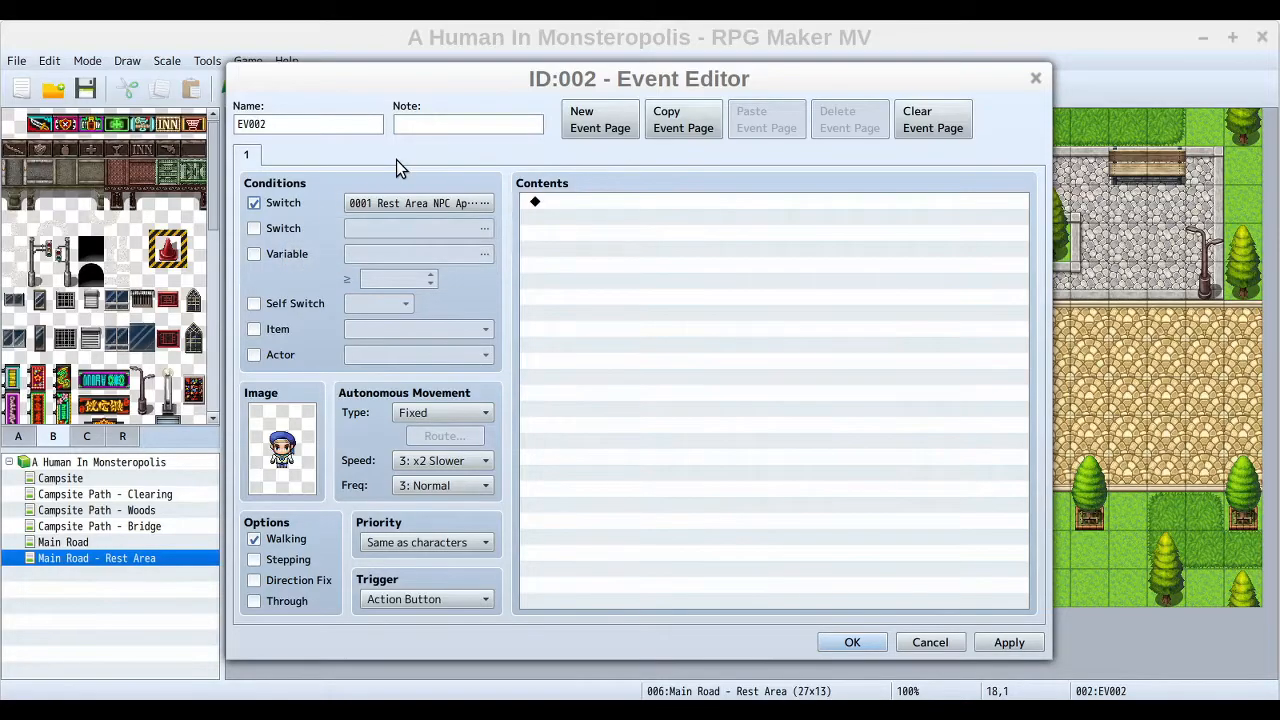
pyautogui.click(277, 203)
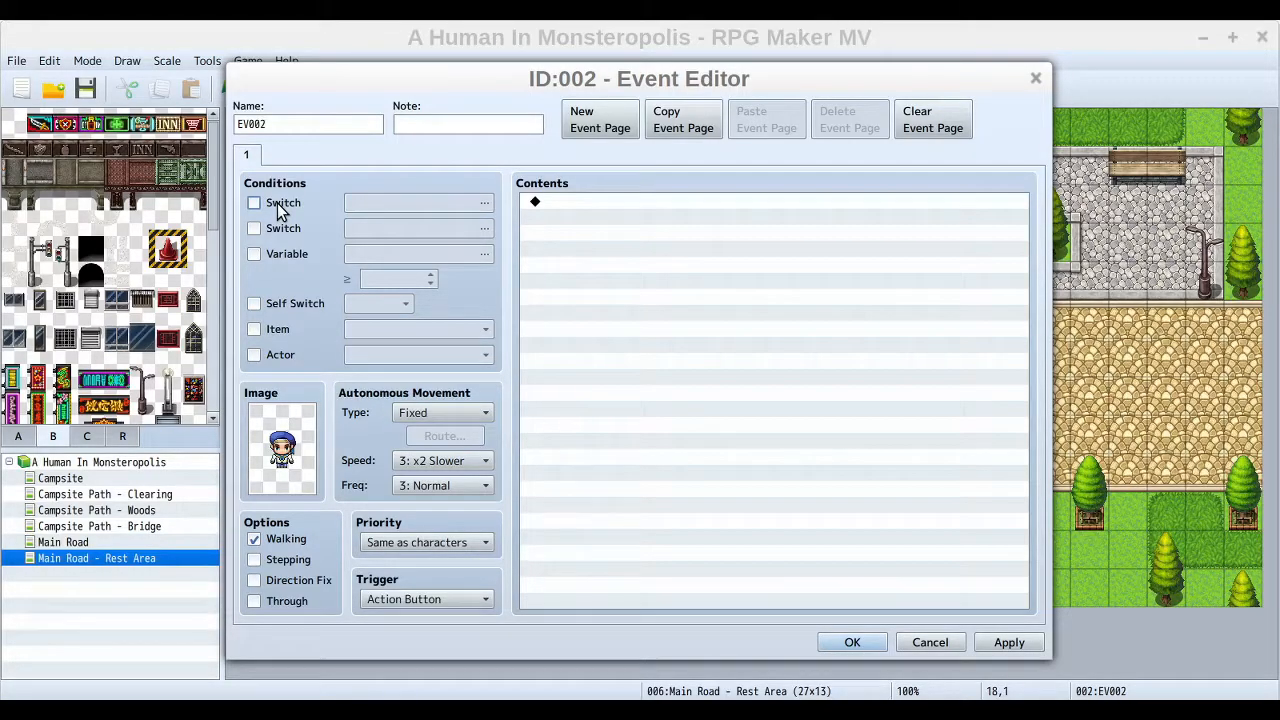
pyautogui.click(277, 203)
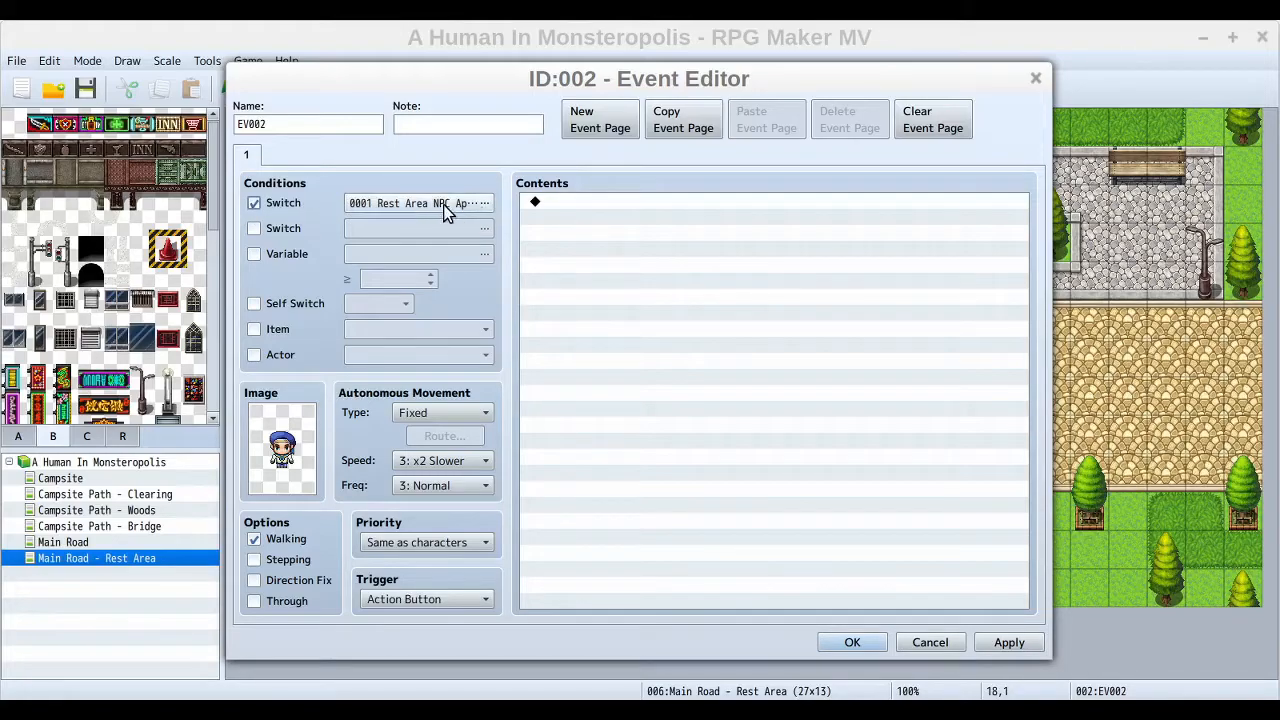
pyautogui.click(289, 203)
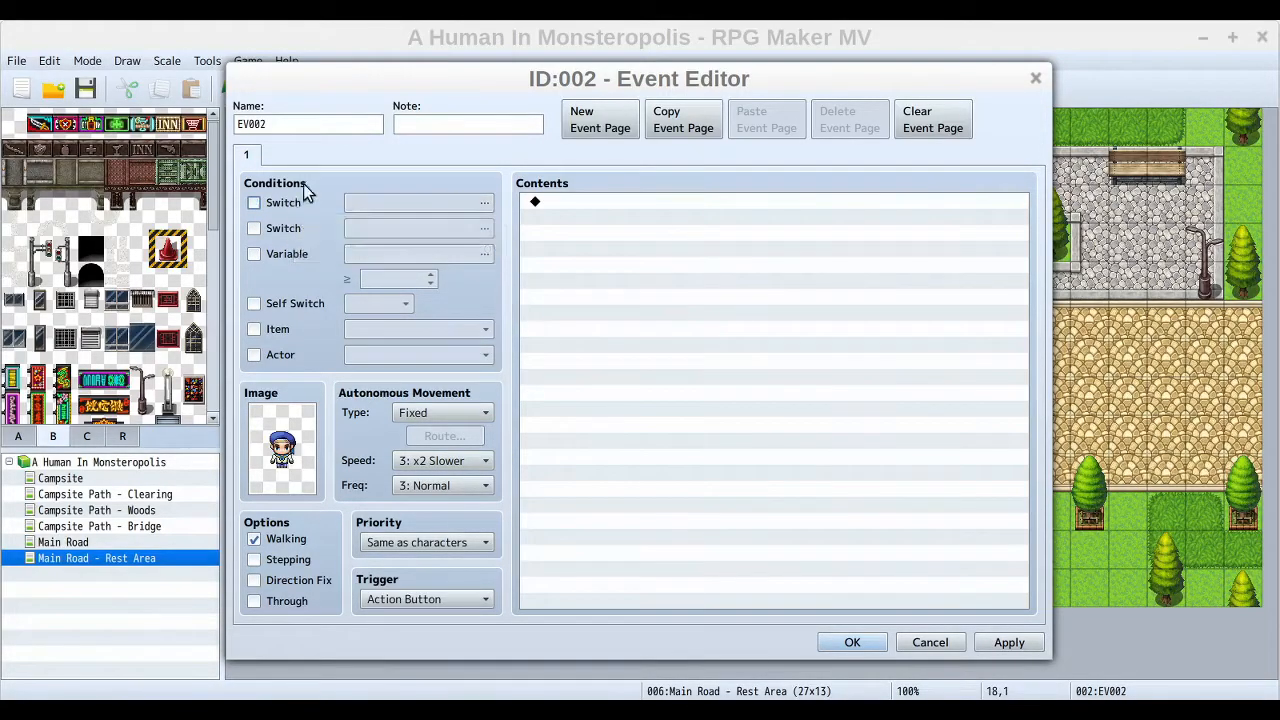
# Step: Try a second page on EV002 conditioned on switch 0001 Rest Area NPC Appears, and delete that page
pyautogui.click(600, 120)
pyautogui.click(286, 203)
pyautogui.click(420, 205)
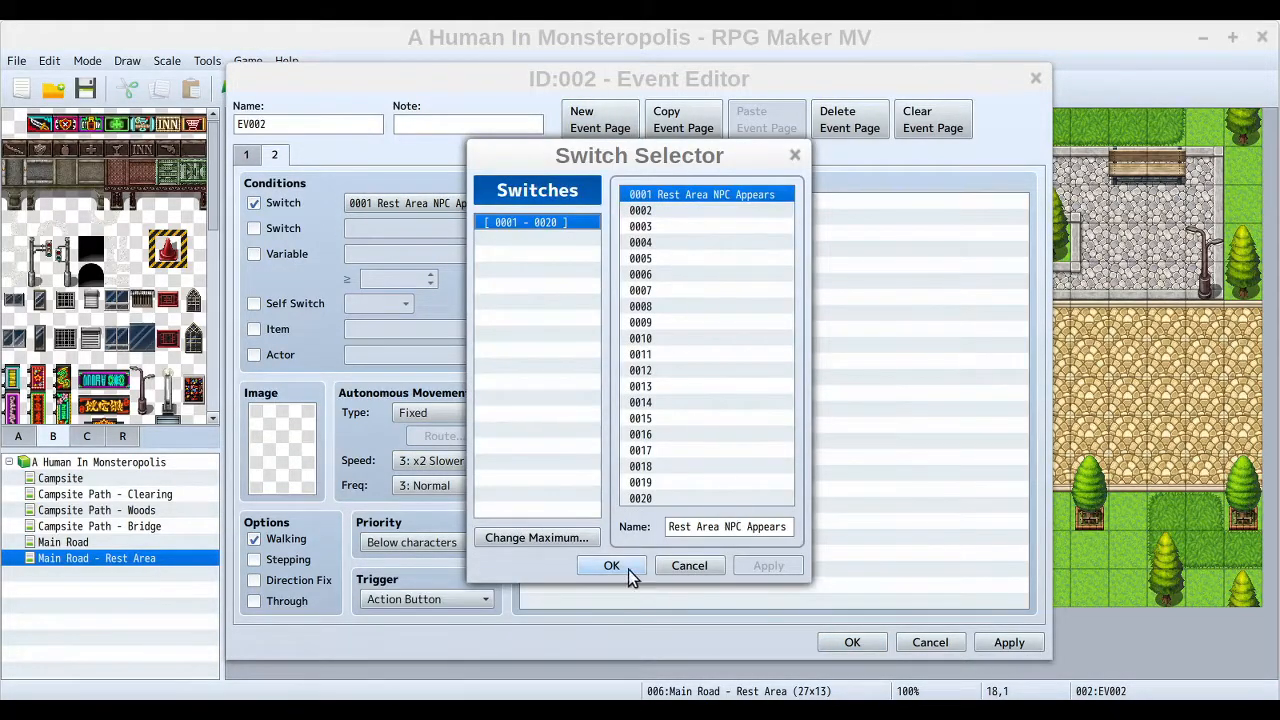
pyautogui.click(612, 566)
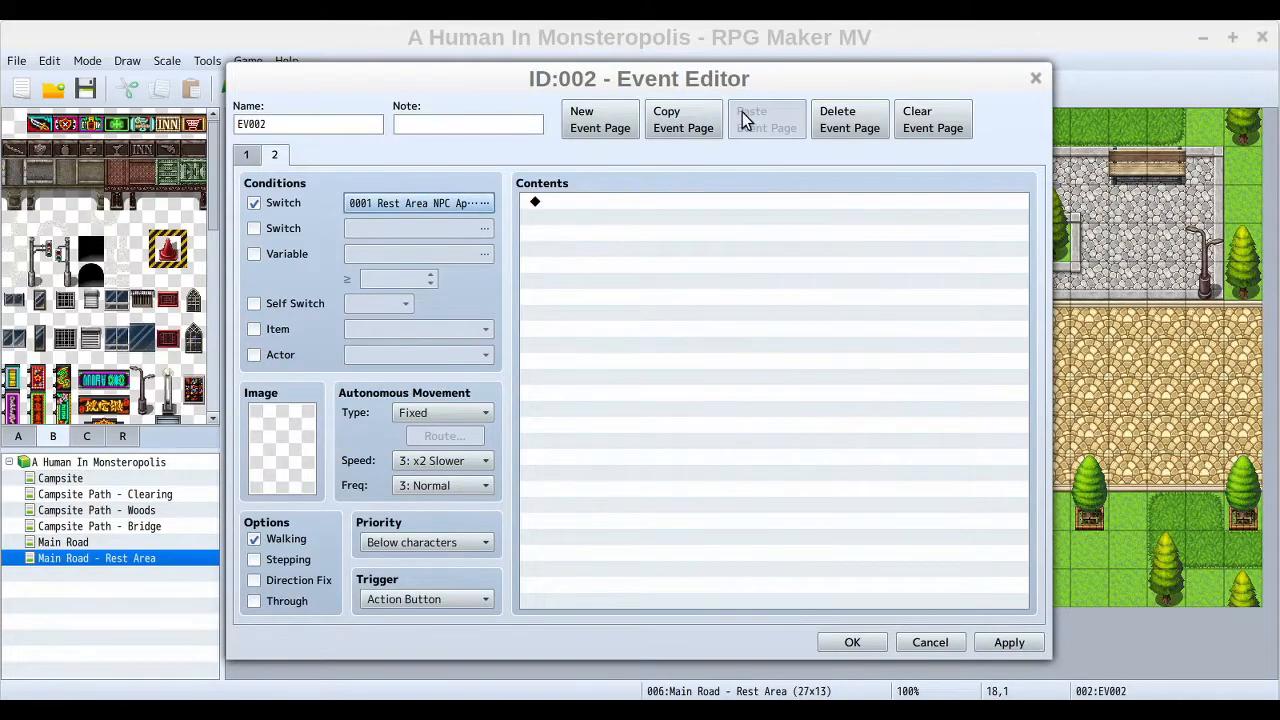
pyautogui.click(858, 127)
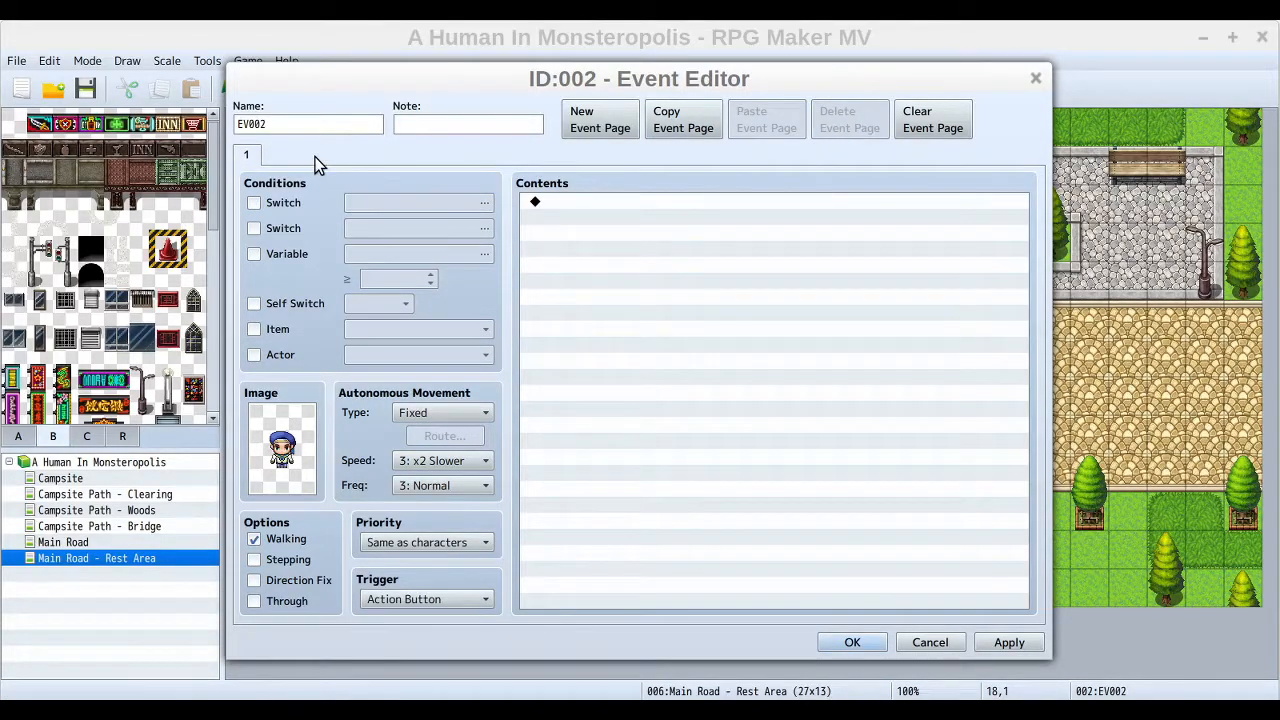
# Step: Make EV002's first page depend on switch 0001 Rest Area NPC Appears and accept the event
pyautogui.click(282, 203)
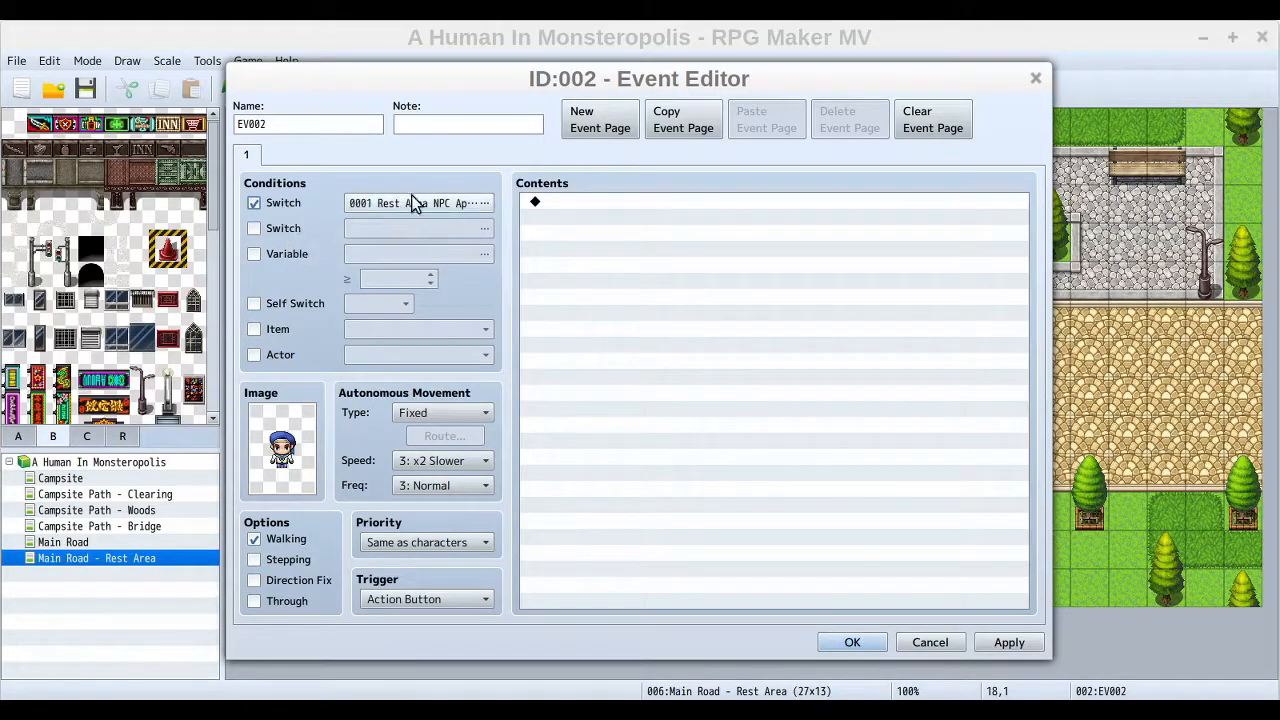
pyautogui.click(469, 203)
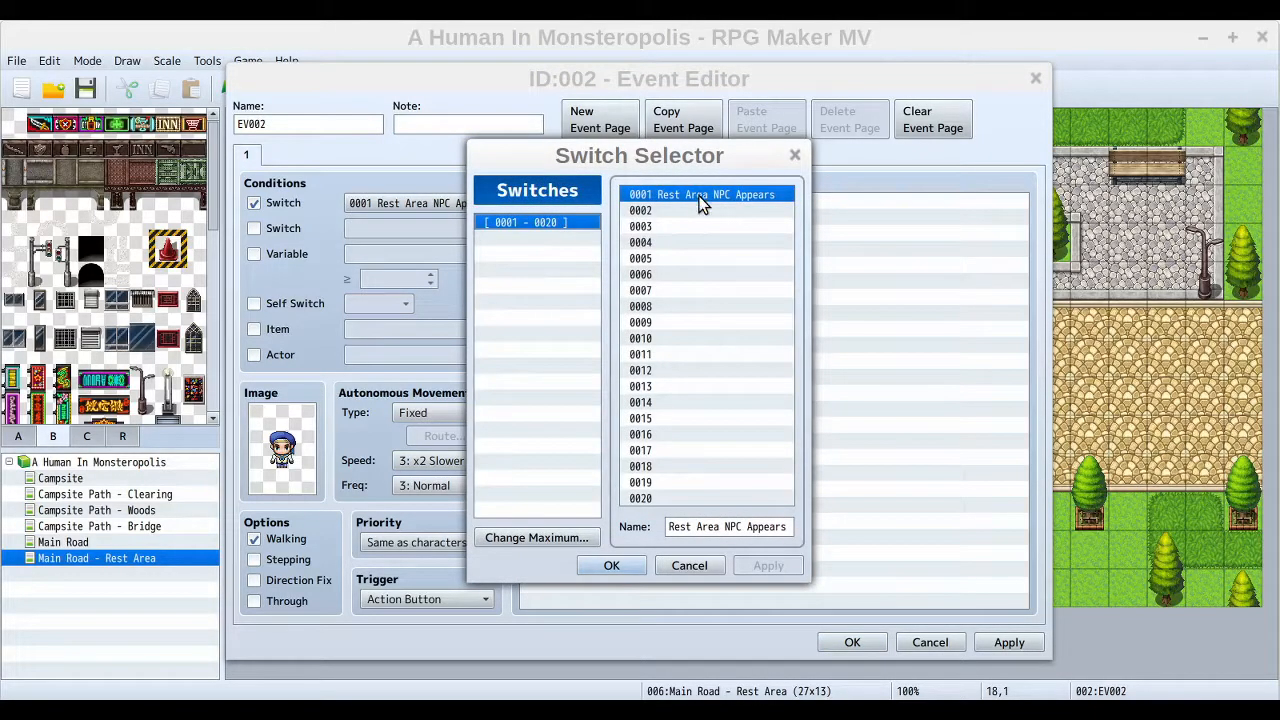
pyautogui.click(702, 386)
pyautogui.click(706, 275)
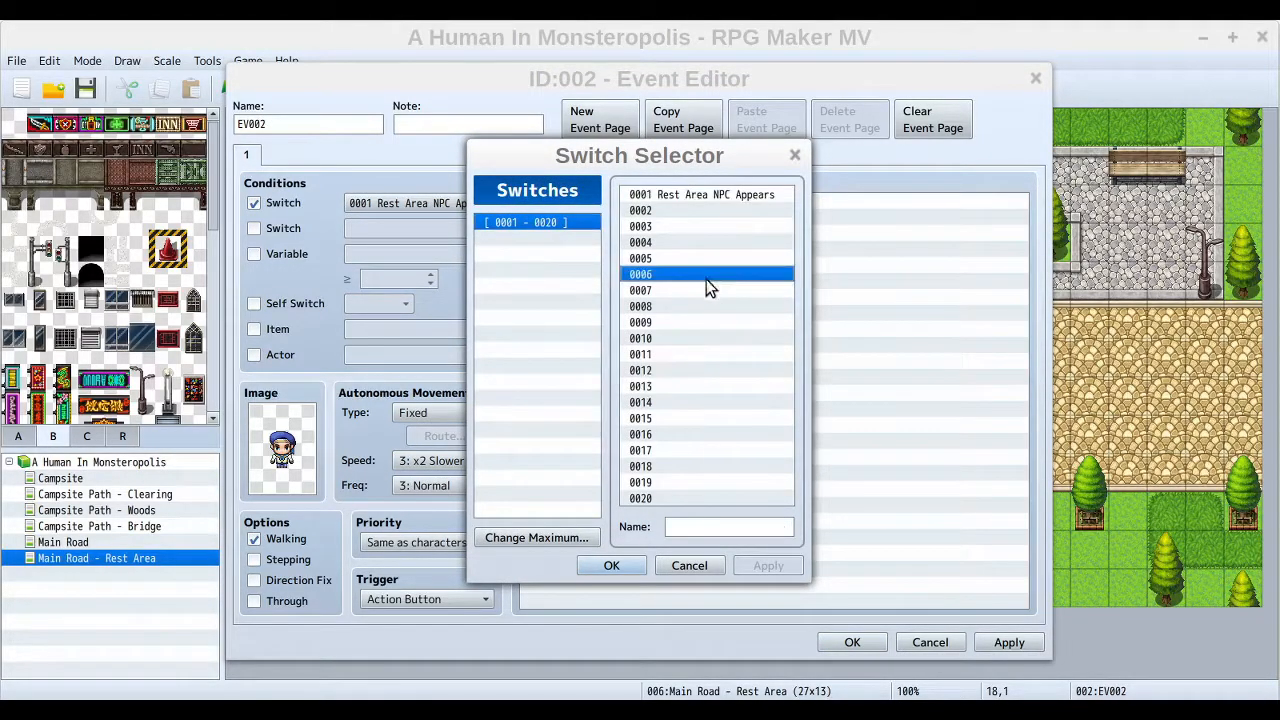
pyautogui.click(694, 466)
pyautogui.click(710, 194)
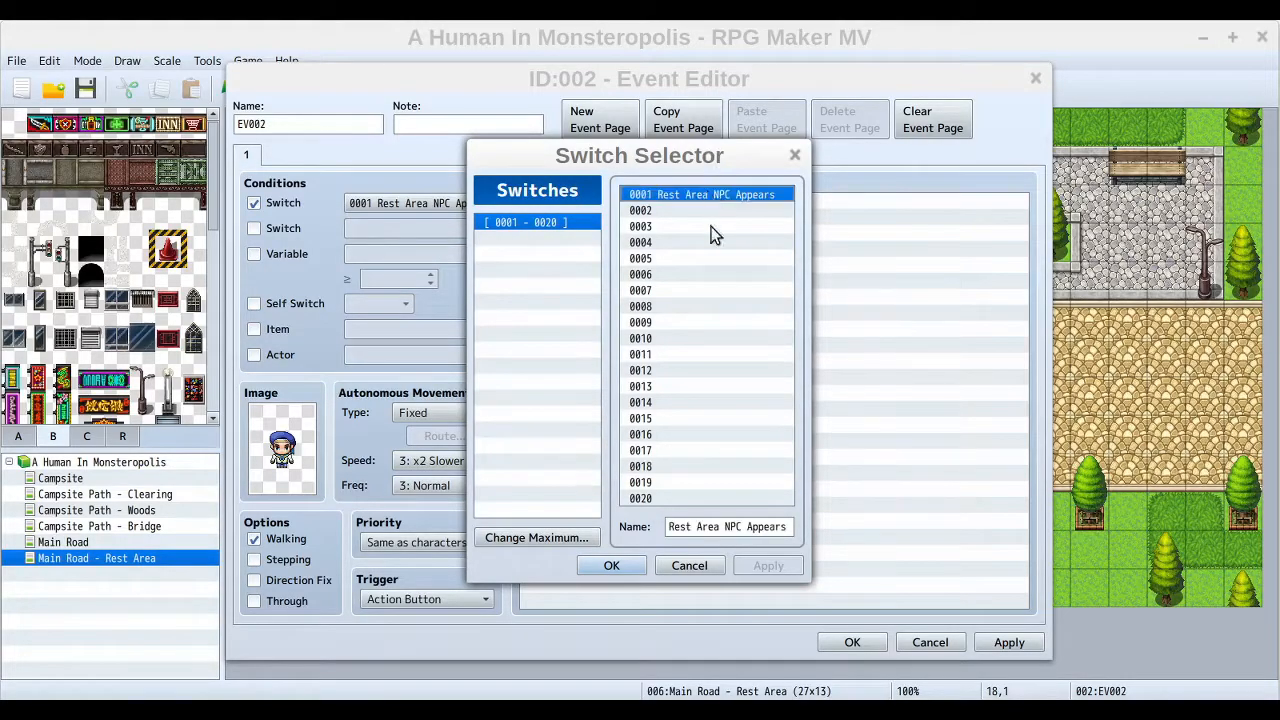
pyautogui.click(622, 564)
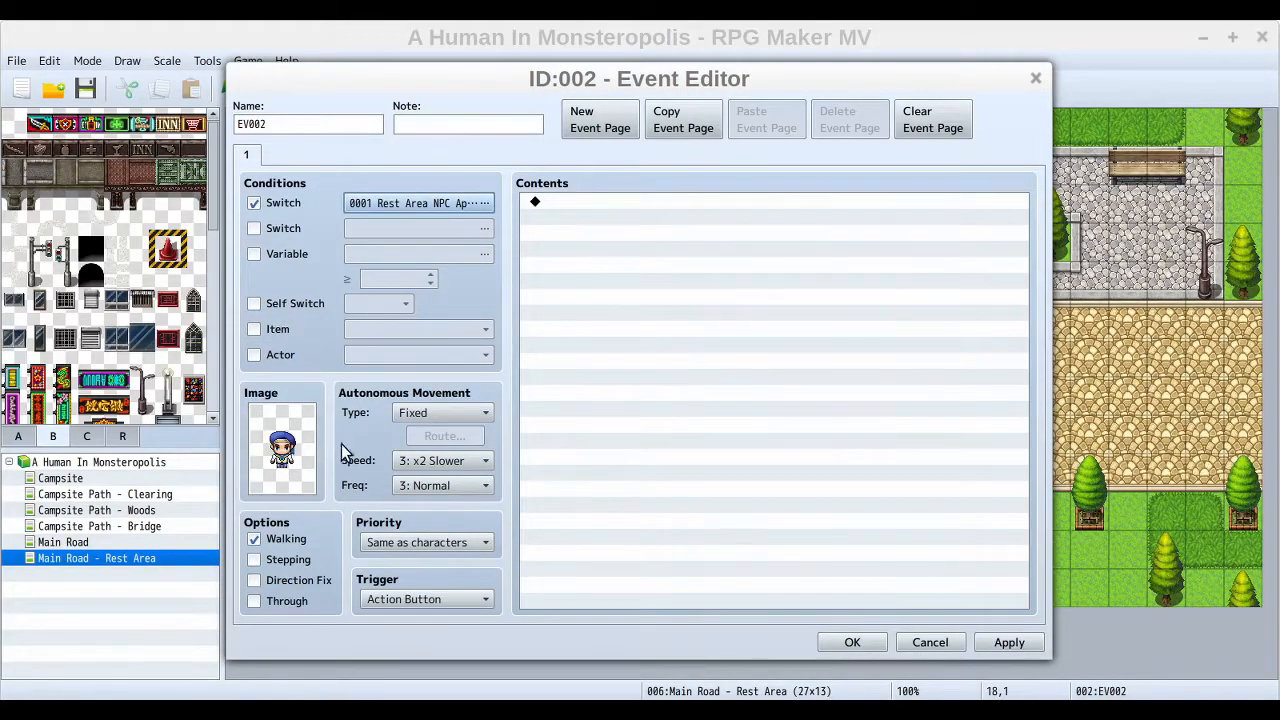
pyautogui.click(852, 643)
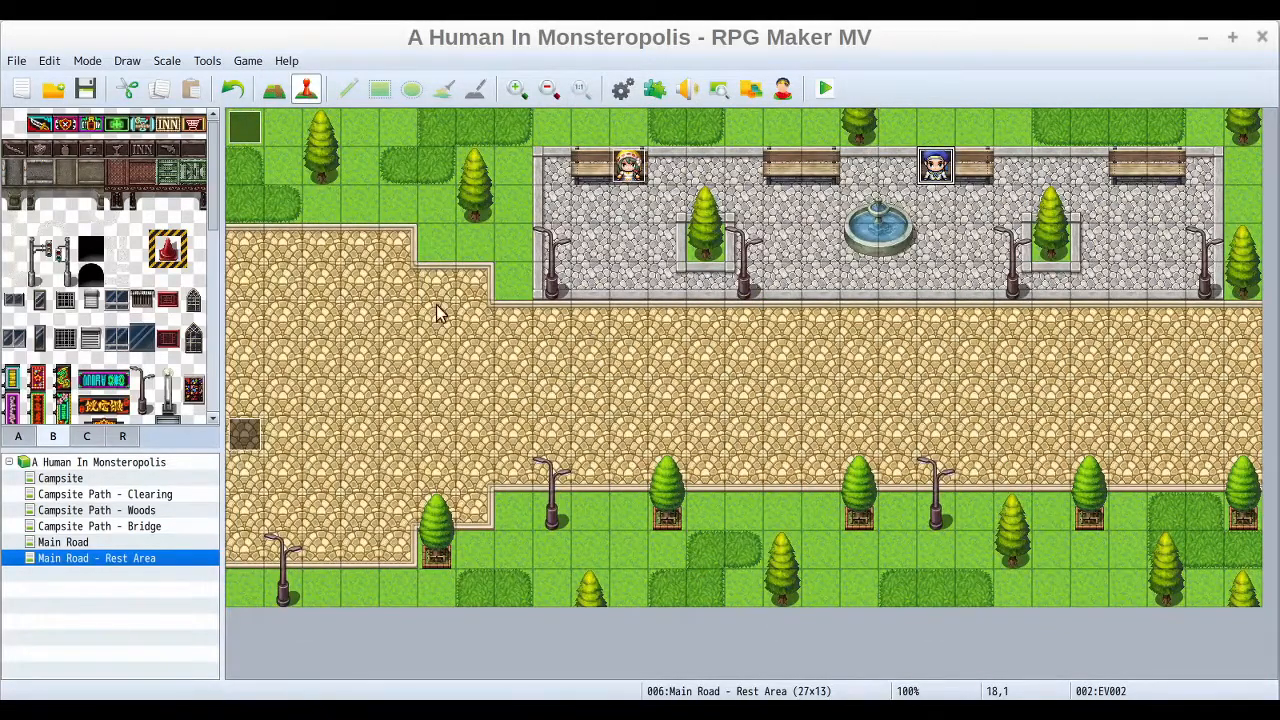
# Step: Review the autorun event's commands at tile 0,0, accept it, and start a playtest with the changes saved
pyautogui.doubleClick(249, 126)
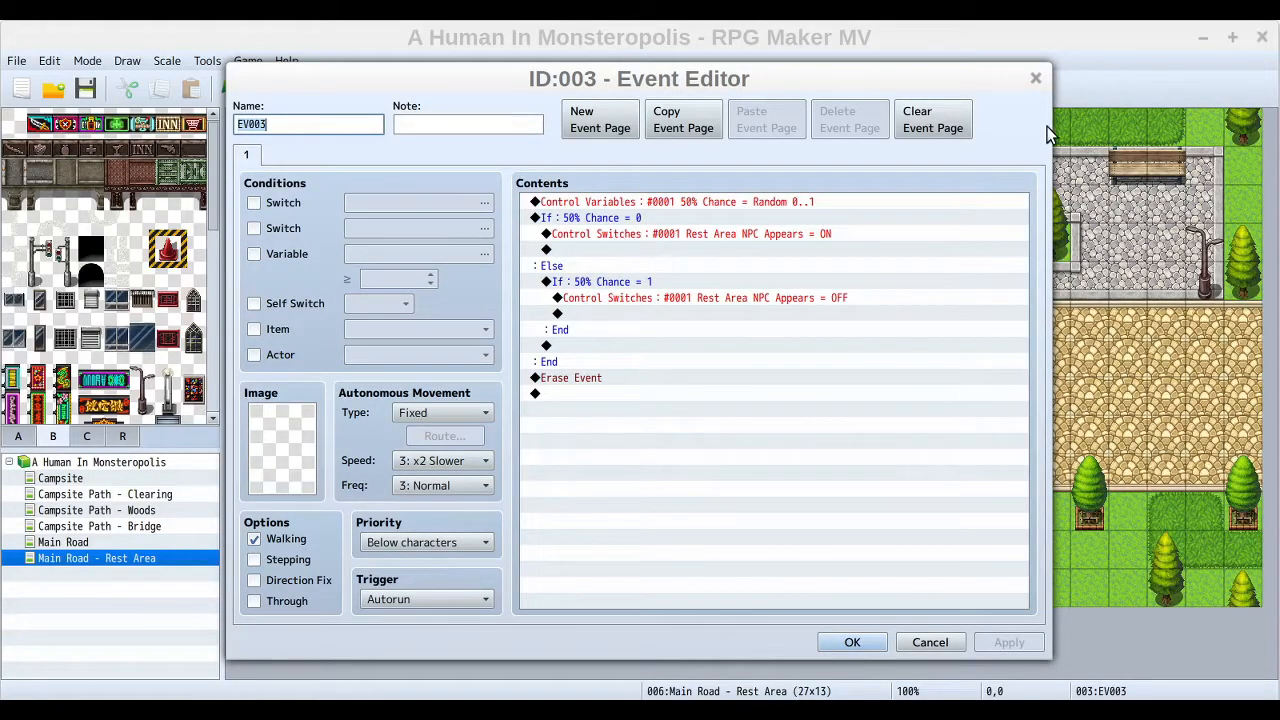
pyautogui.click(851, 643)
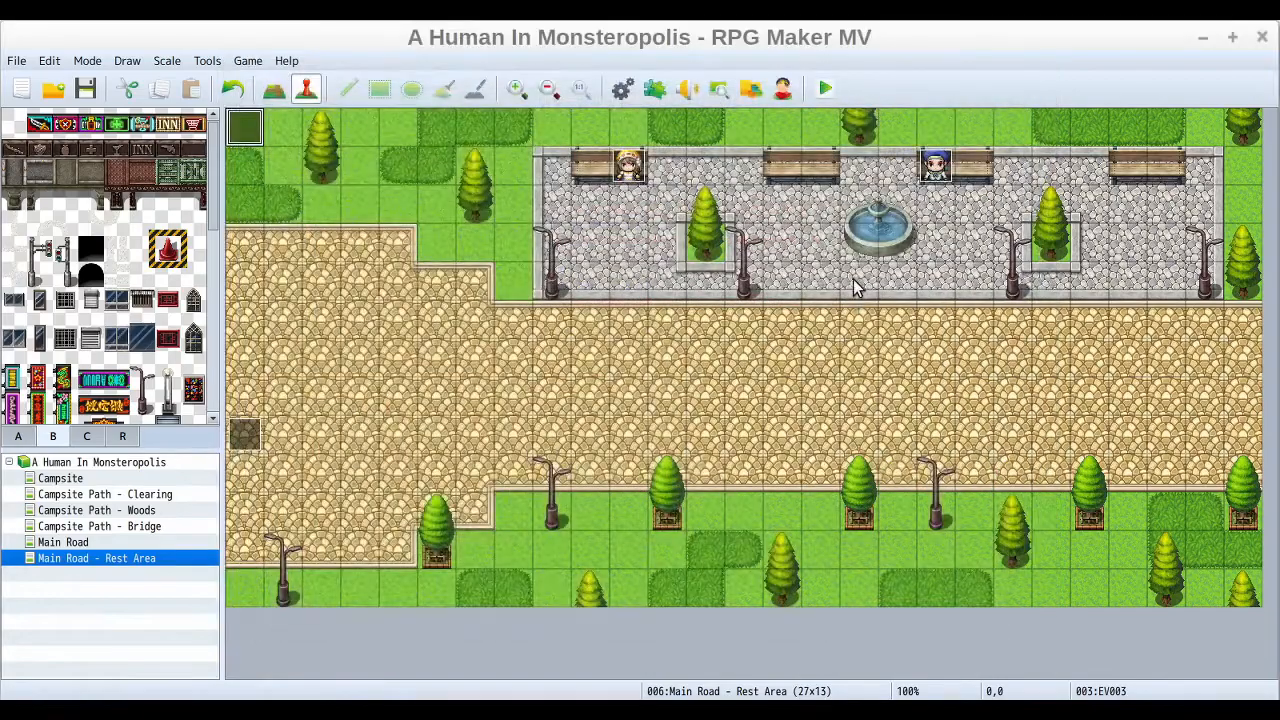
pyautogui.click(824, 90)
pyautogui.click(570, 396)
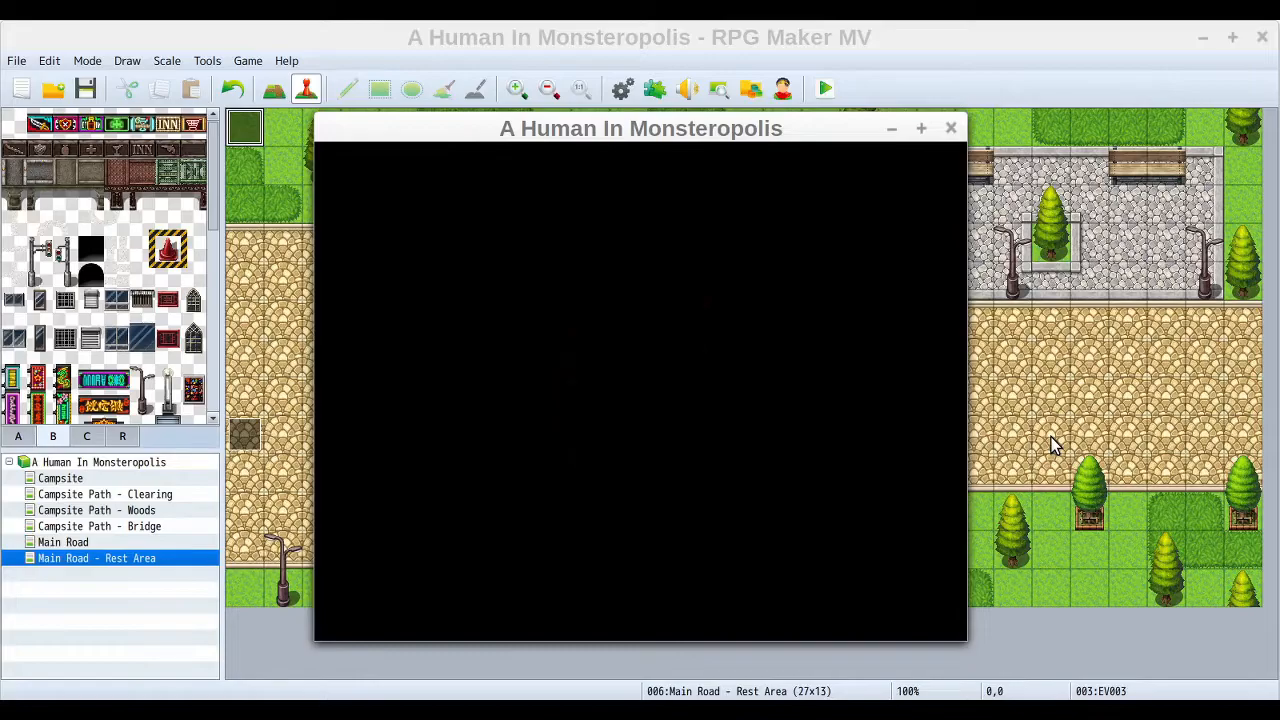
pyautogui.press('Return')
# Step: Walk the party east into the Rest Area past the fountain and check the Rest Area NPC Appears switch in the debug view
pyautogui.press('Right')
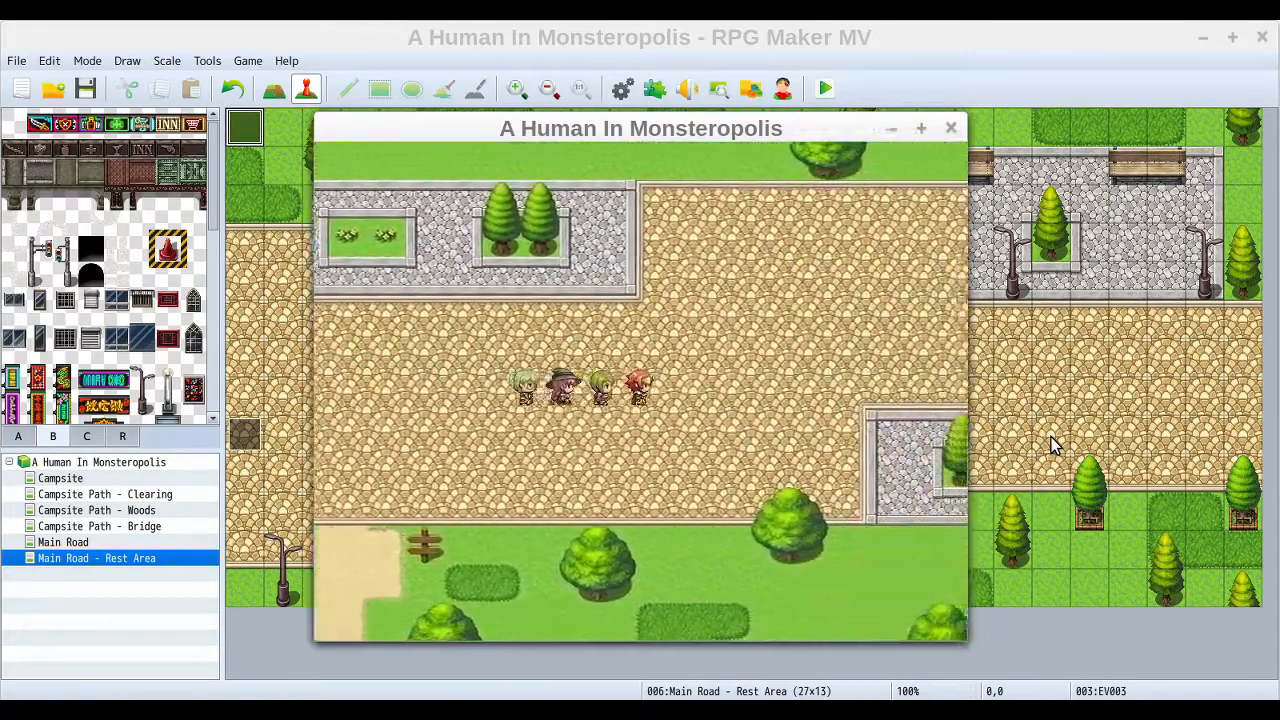
pyautogui.press('Right')
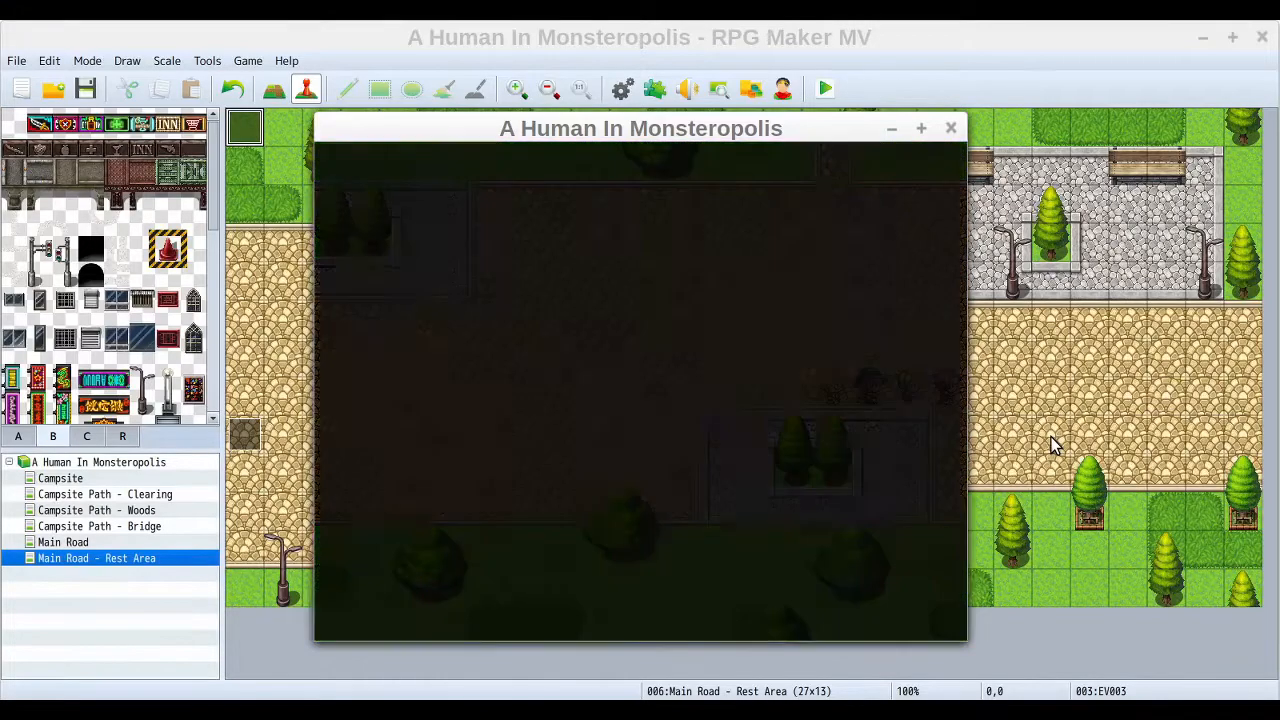
pyautogui.press('Right')
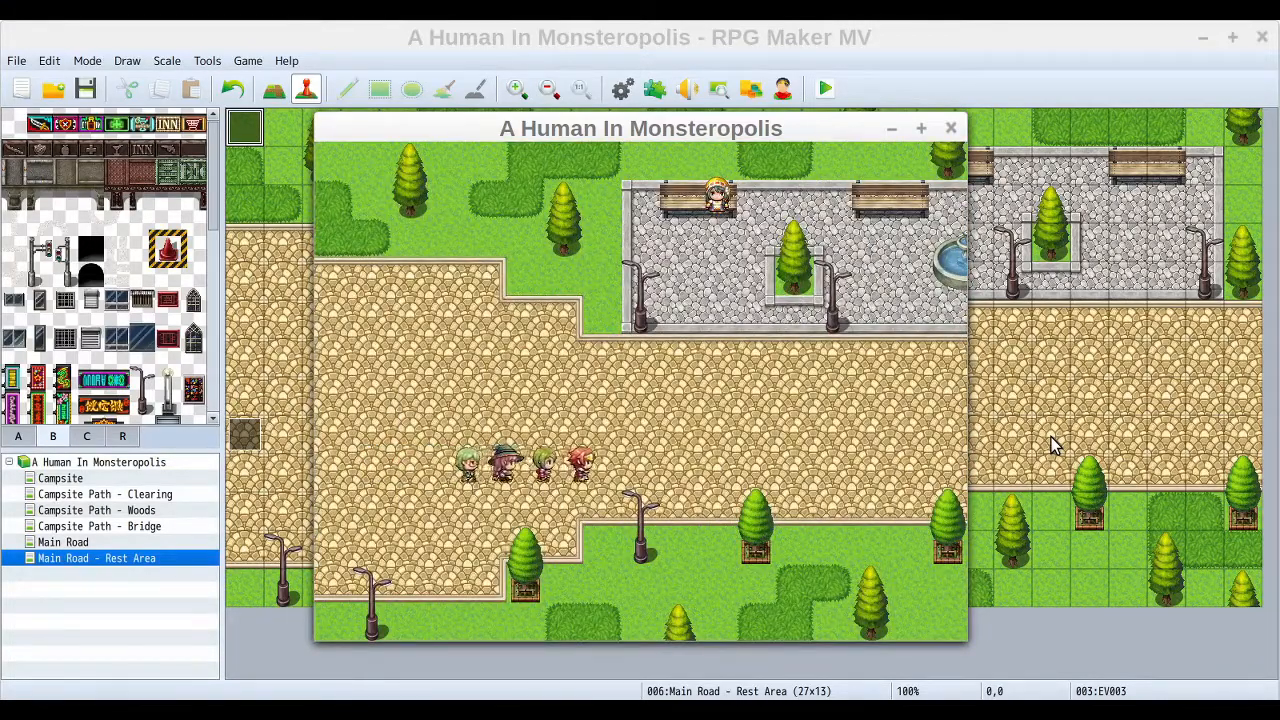
pyautogui.press('Right')
pyautogui.press('Up')
pyautogui.press('Right')
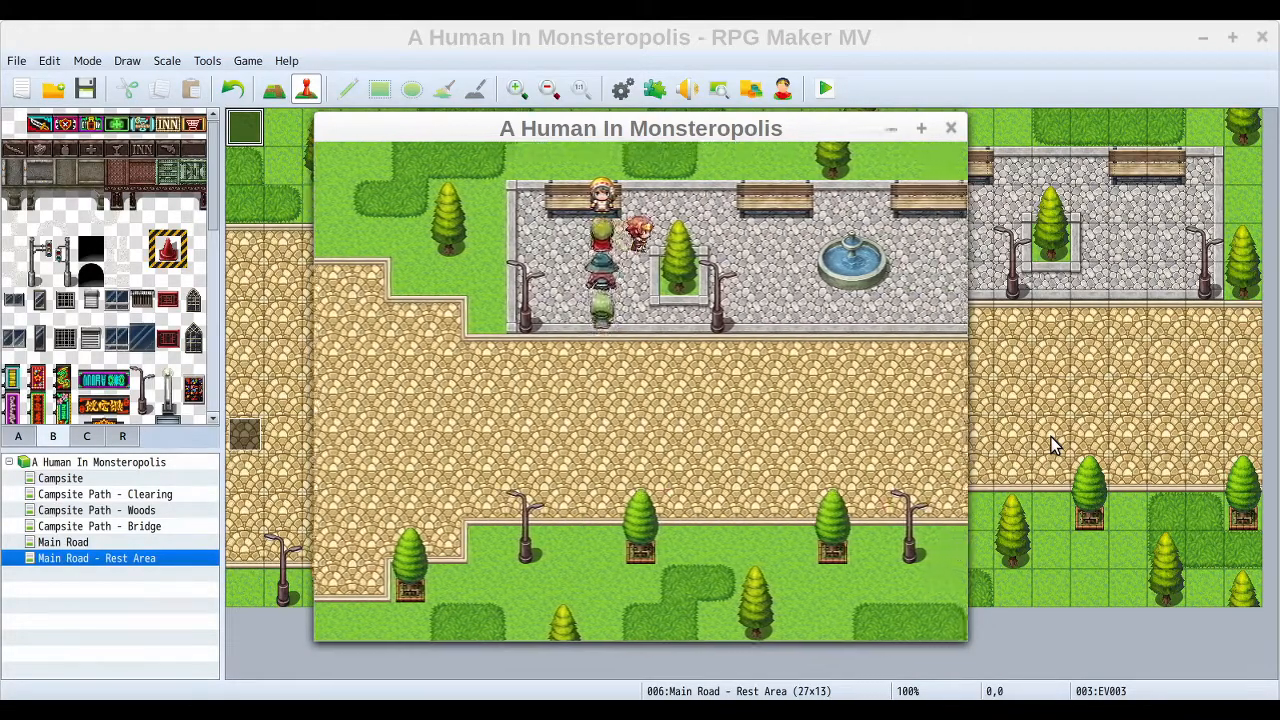
pyautogui.press('Down')
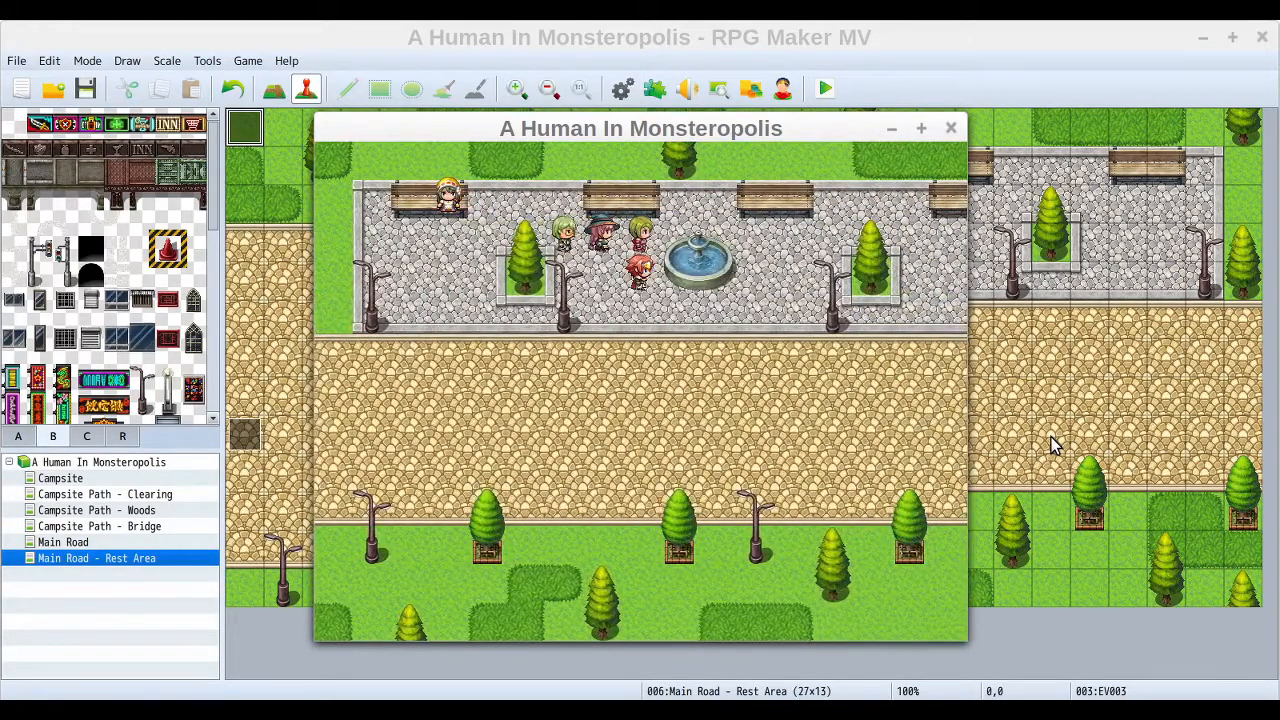
pyautogui.press('Down')
pyautogui.press('Right')
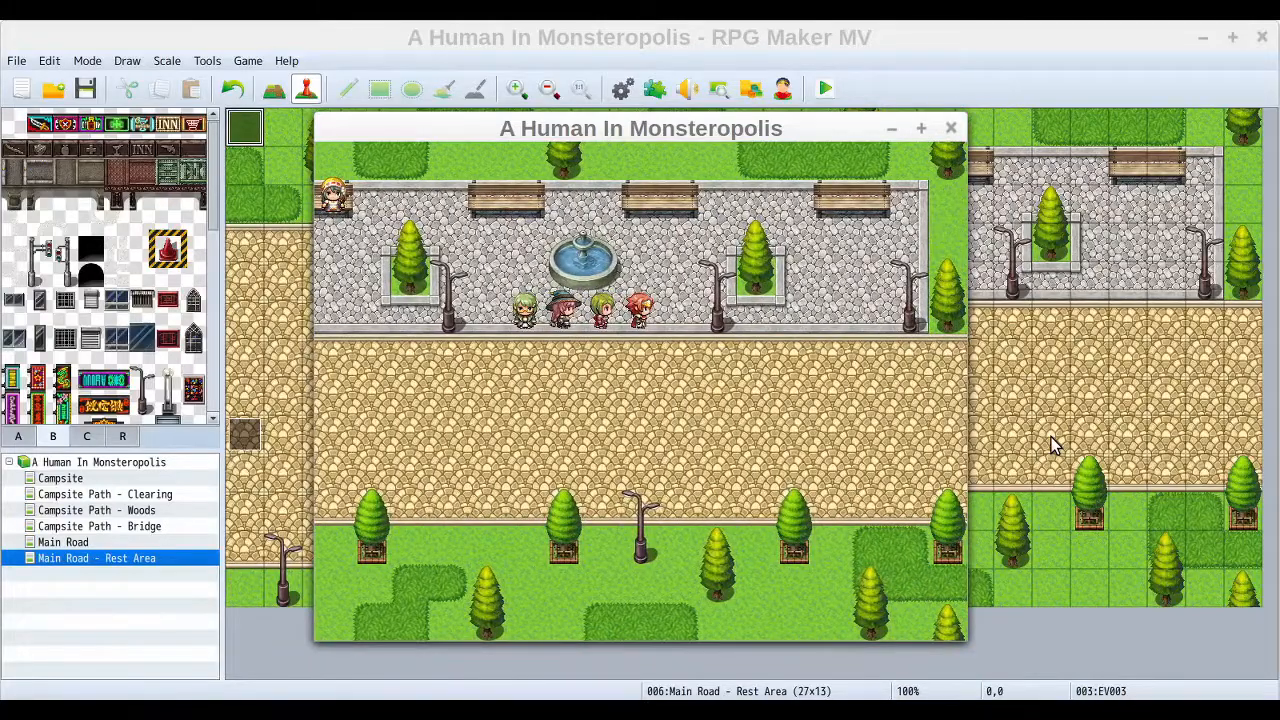
pyautogui.press('F9')
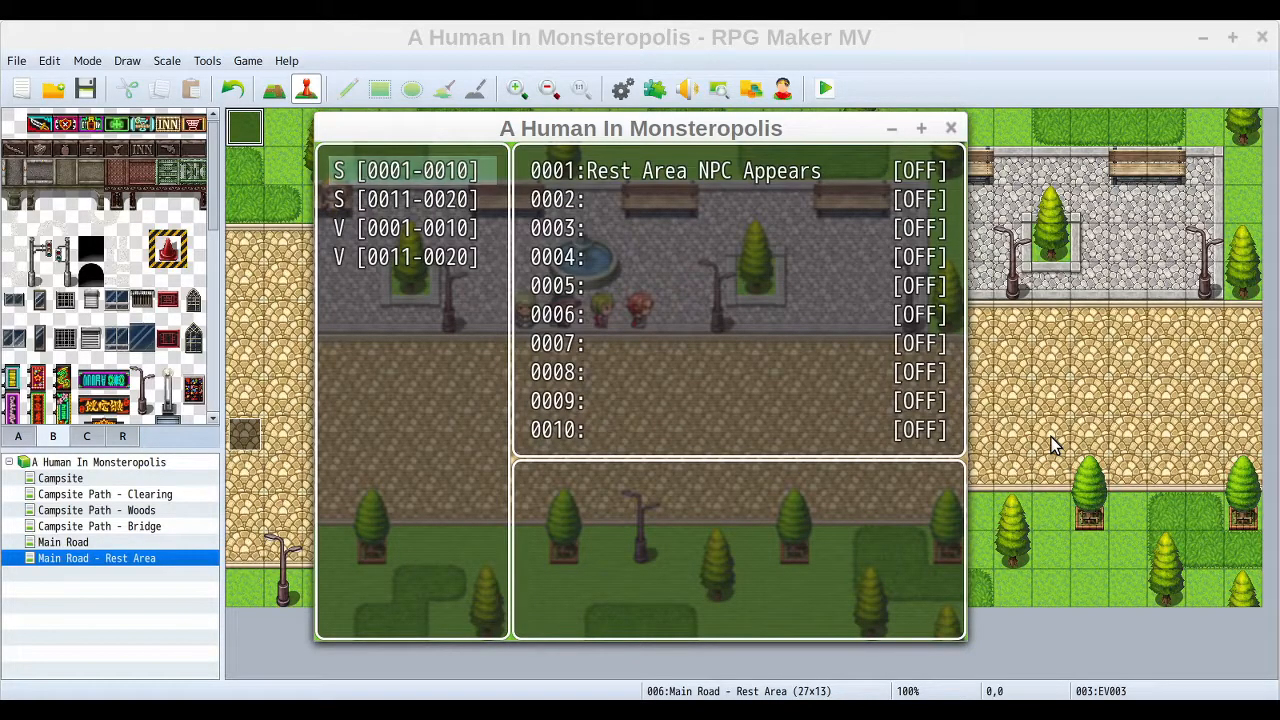
pyautogui.press('Escape')
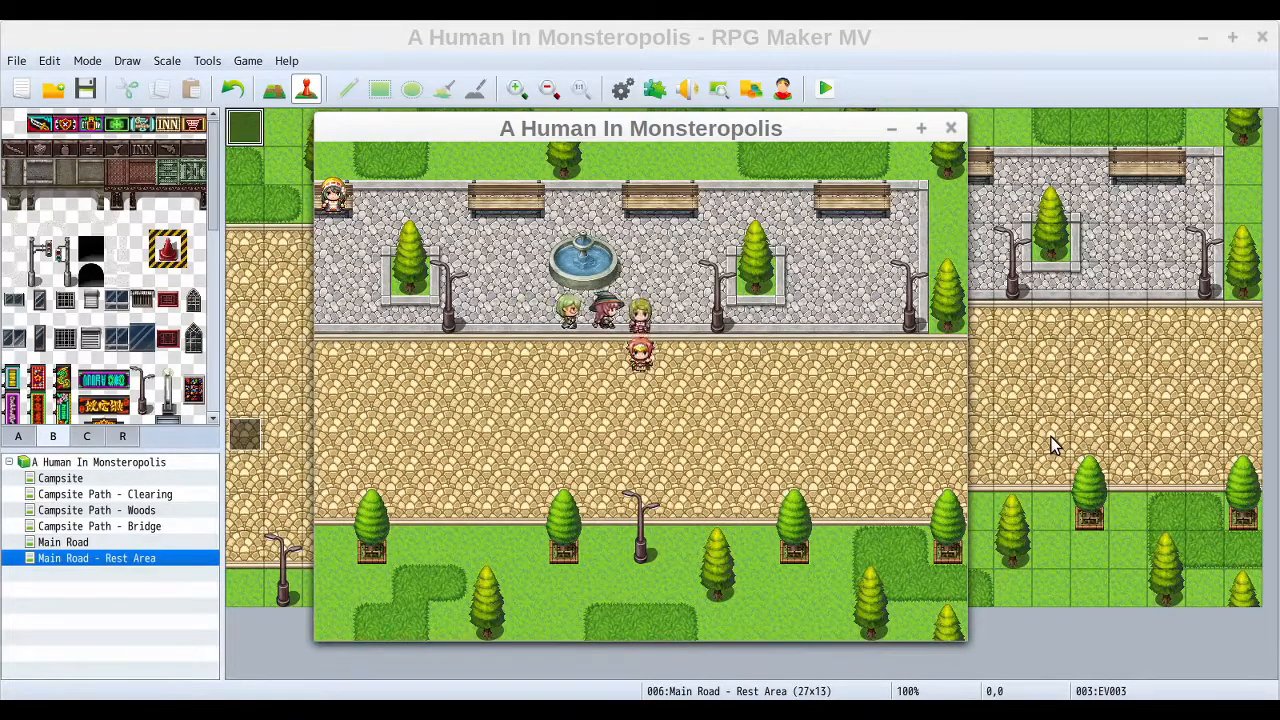
# Step: Walk the party west to Main Road and back into the Rest Area, and check the switch in the debug view again
pyautogui.press('Down')
pyautogui.press('Left')
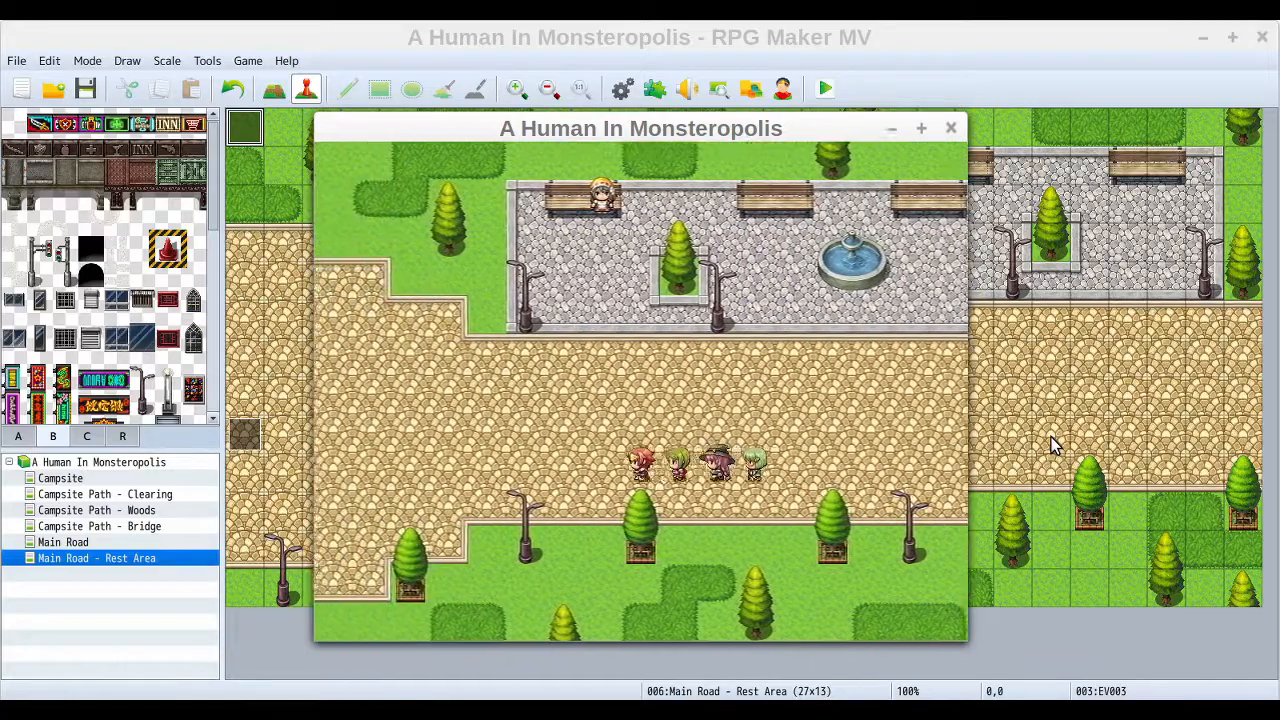
pyautogui.press('Left')
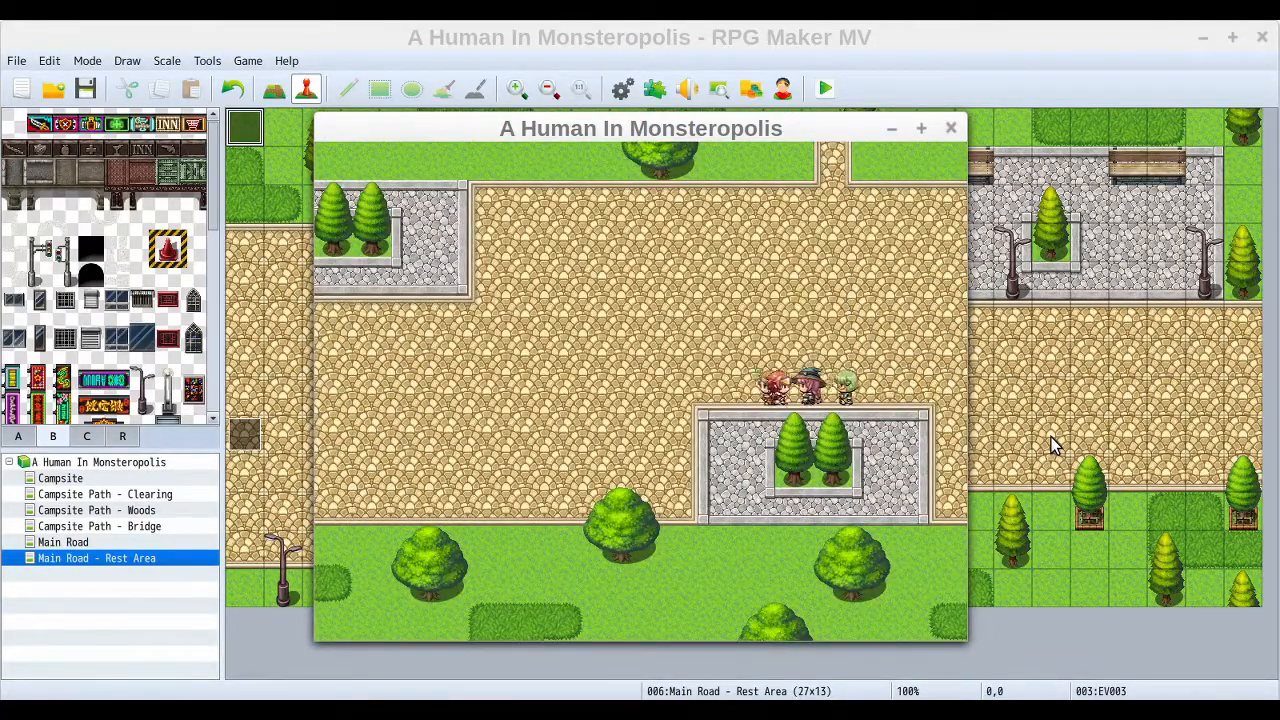
pyautogui.press('Right')
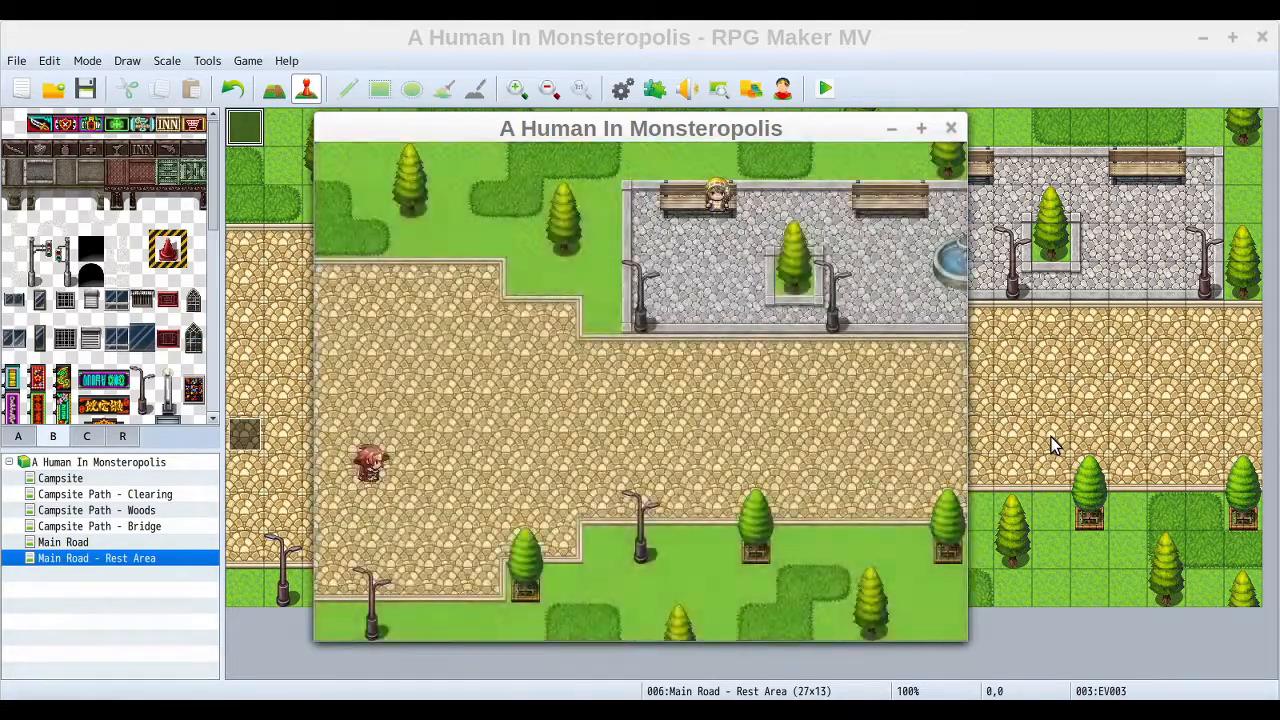
pyautogui.press('Right')
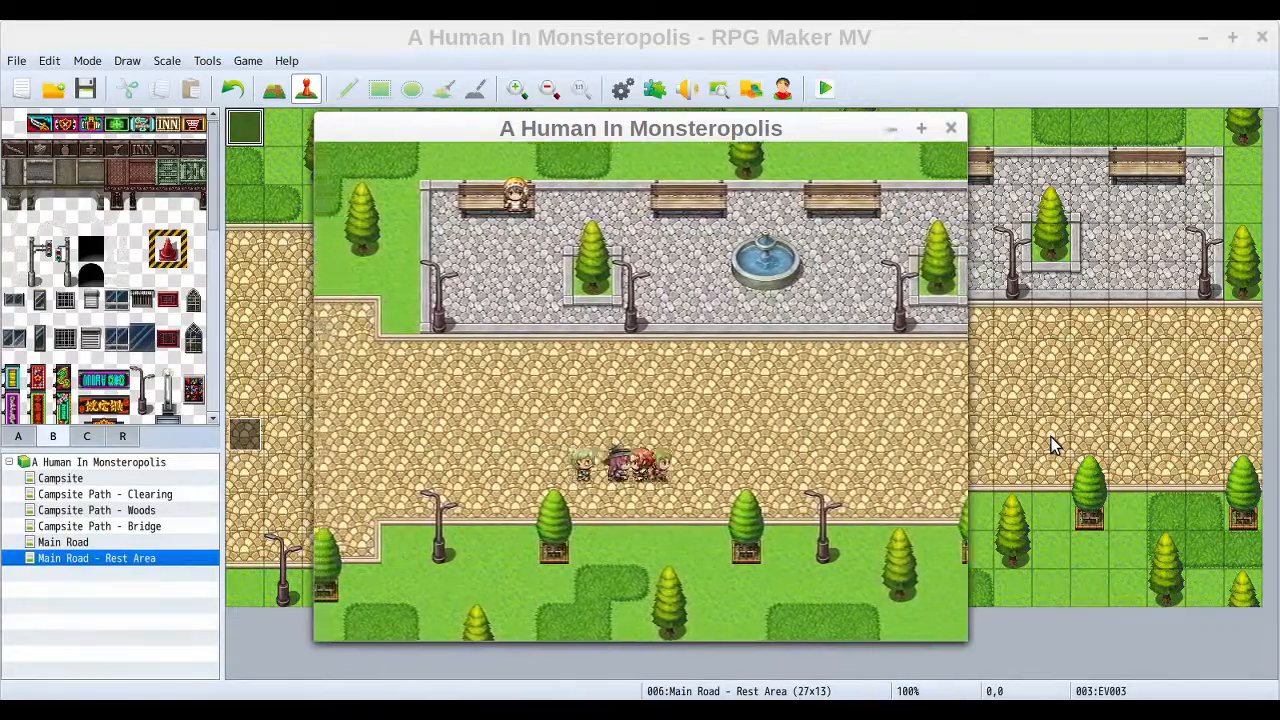
pyautogui.press('F9')
pyautogui.press('Escape')
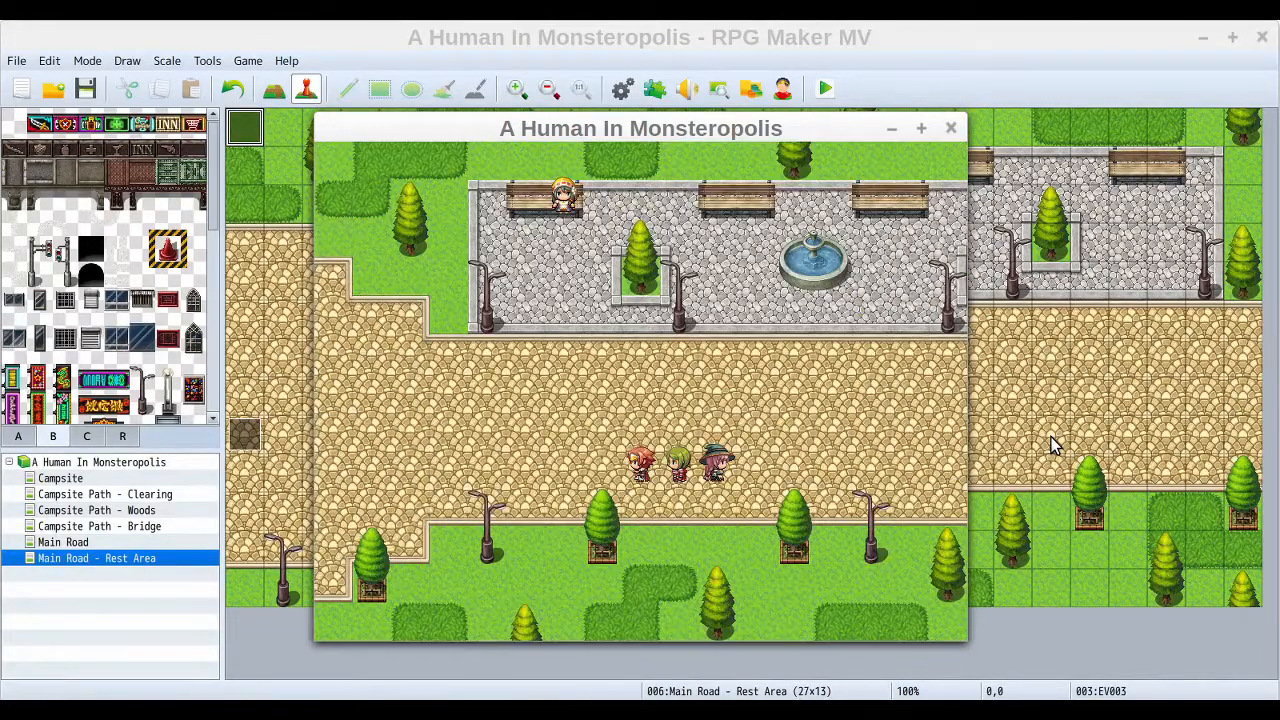
# Step: Leave and re-enter the Rest Area once more, approach the blue-haired NPC's bench, and check the NPC switch in the debug view
pyautogui.press('Left')
pyautogui.press('Left')
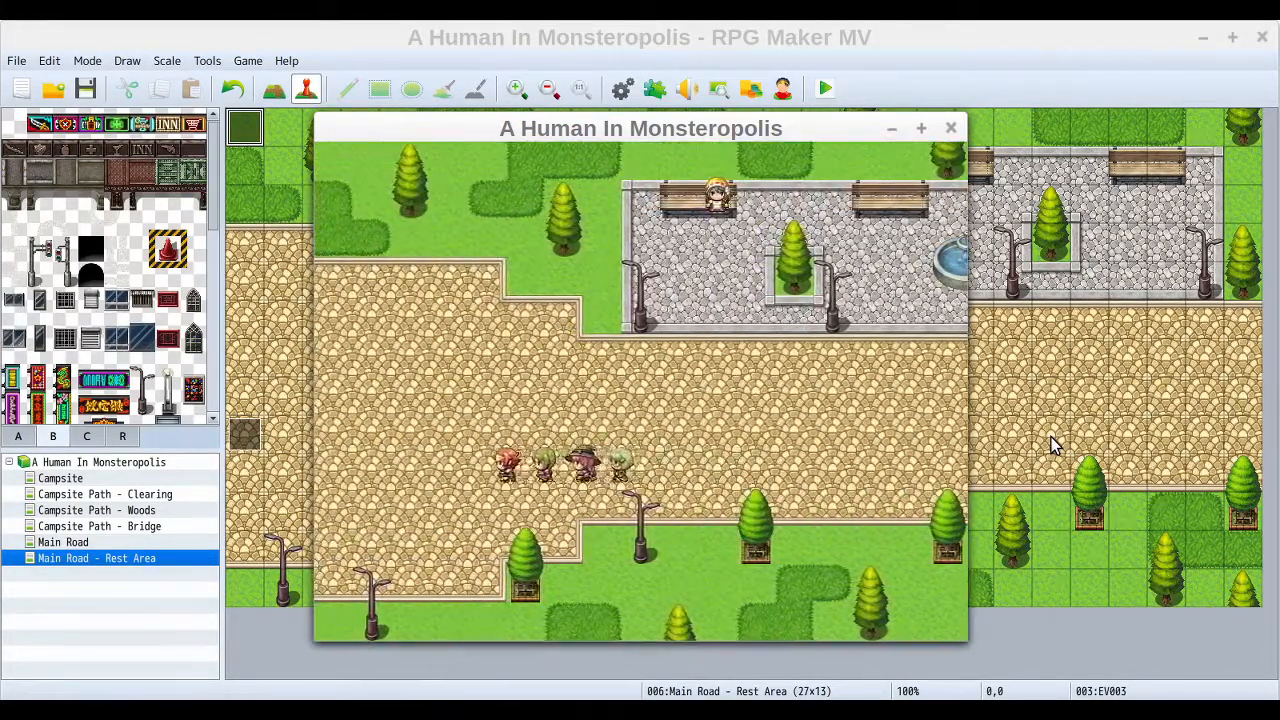
pyautogui.press('Right')
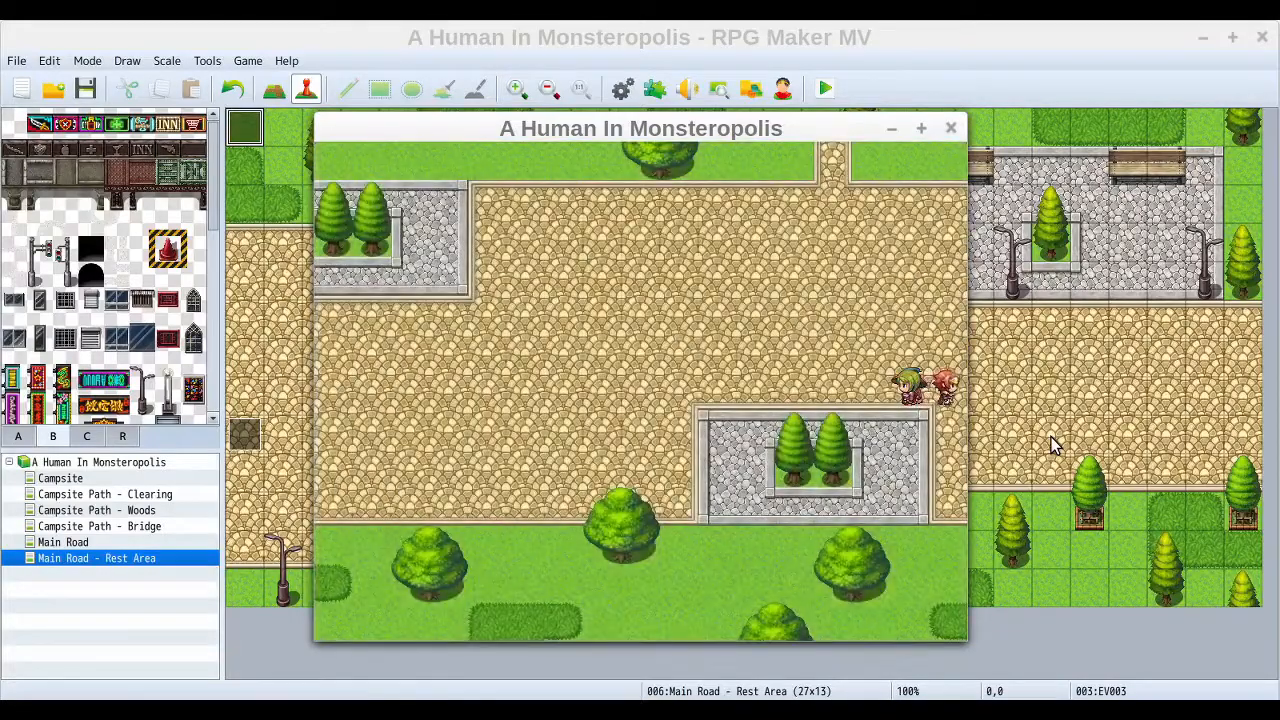
pyautogui.press('Right')
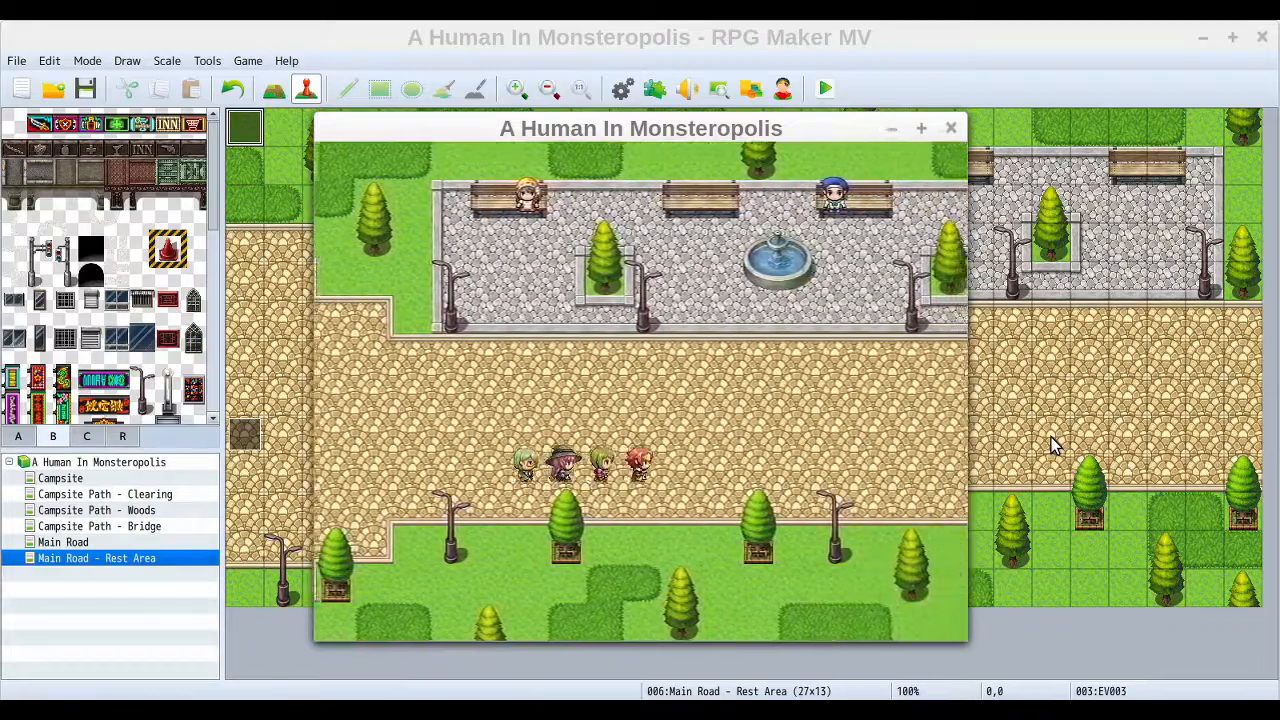
pyautogui.press('Up')
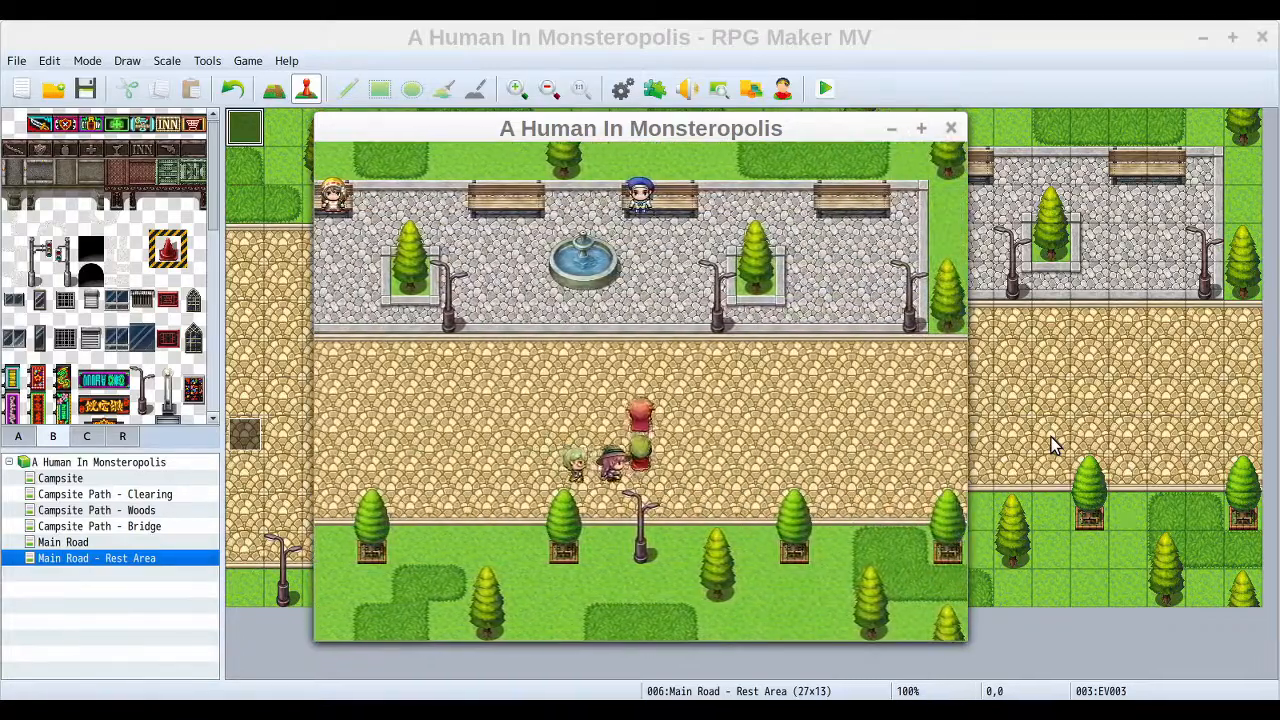
pyautogui.press('F9')
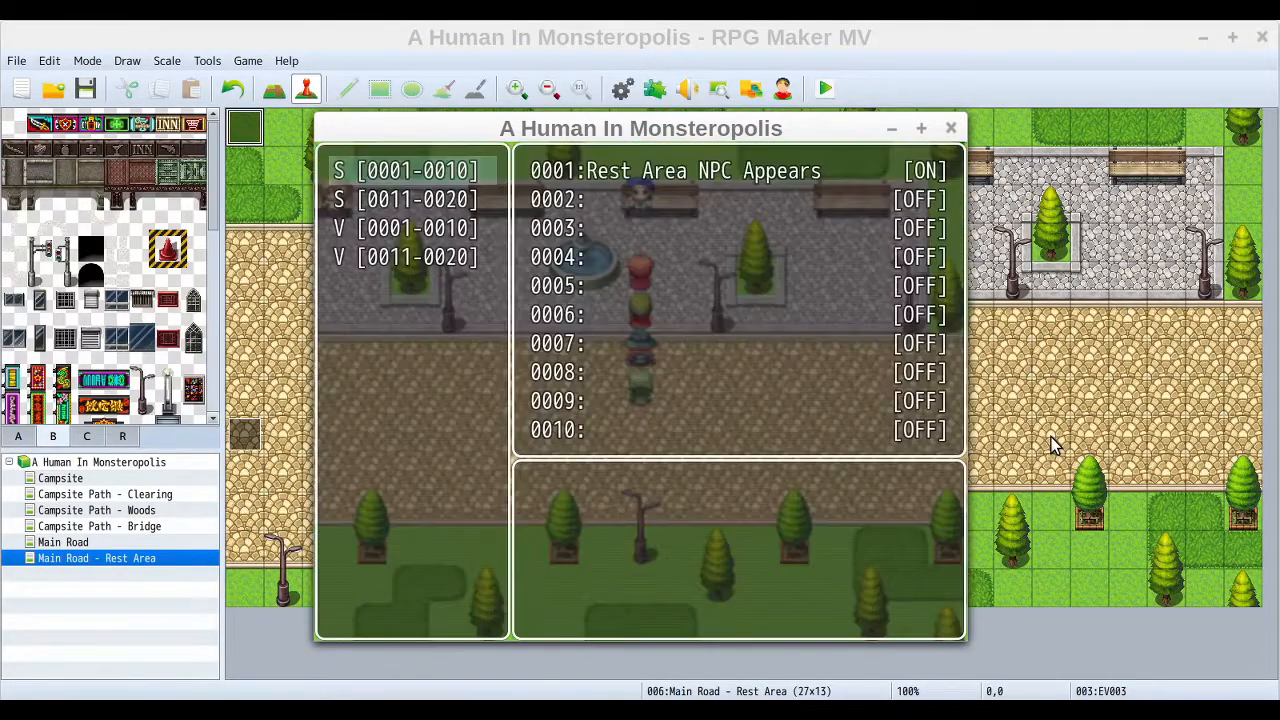
pyautogui.press('Escape')
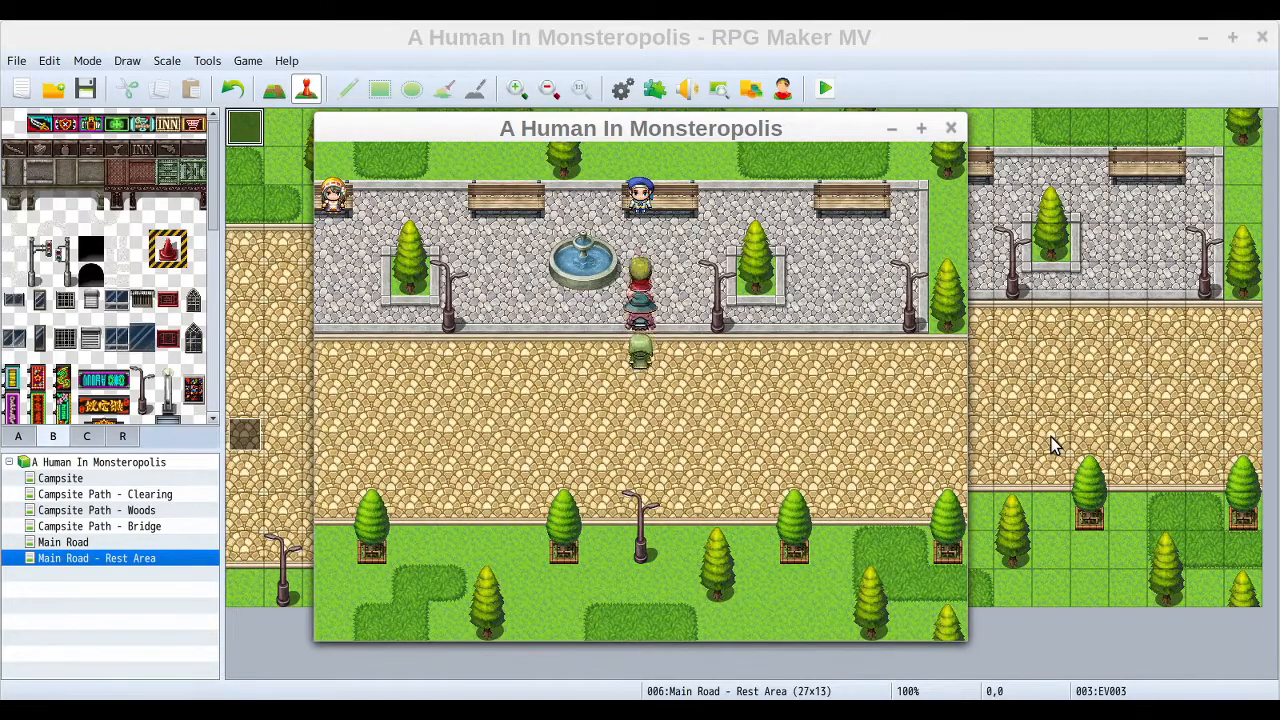
# Step: Walk the party back and forth along the Rest Area's road and return to the blue-haired NPC's bench
pyautogui.press('Down')
pyautogui.press('Left')
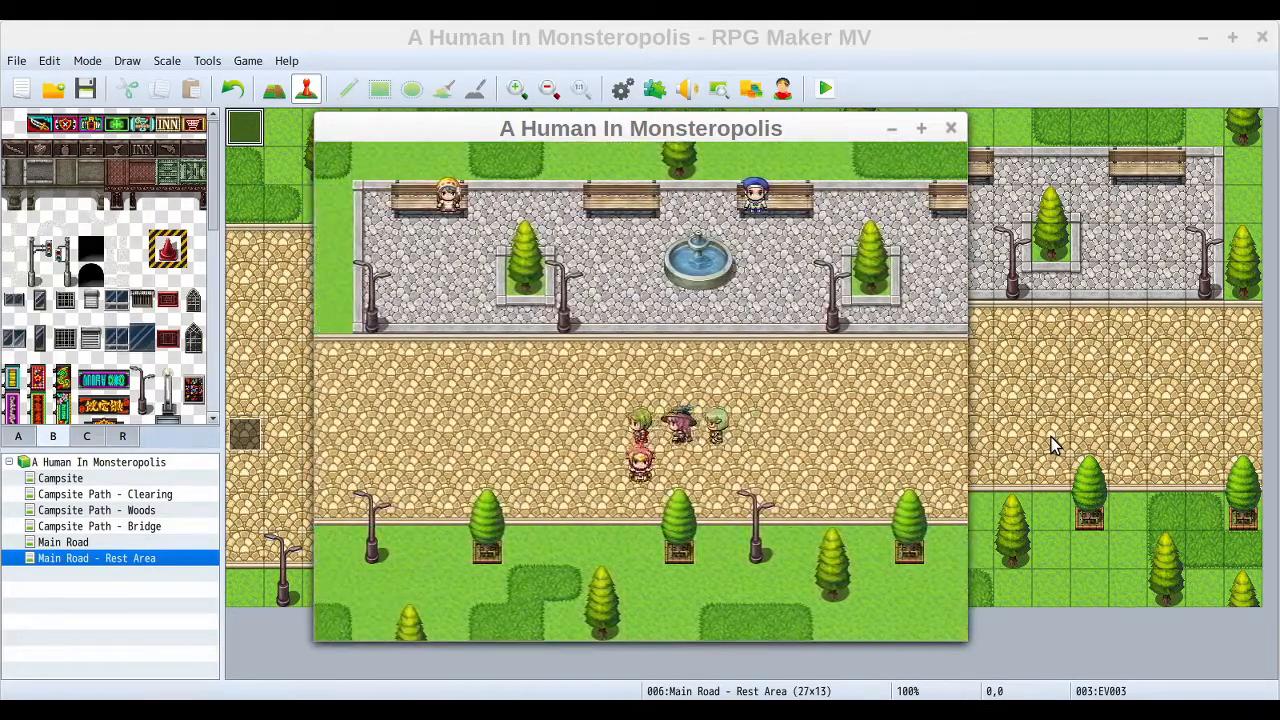
pyautogui.press('Left')
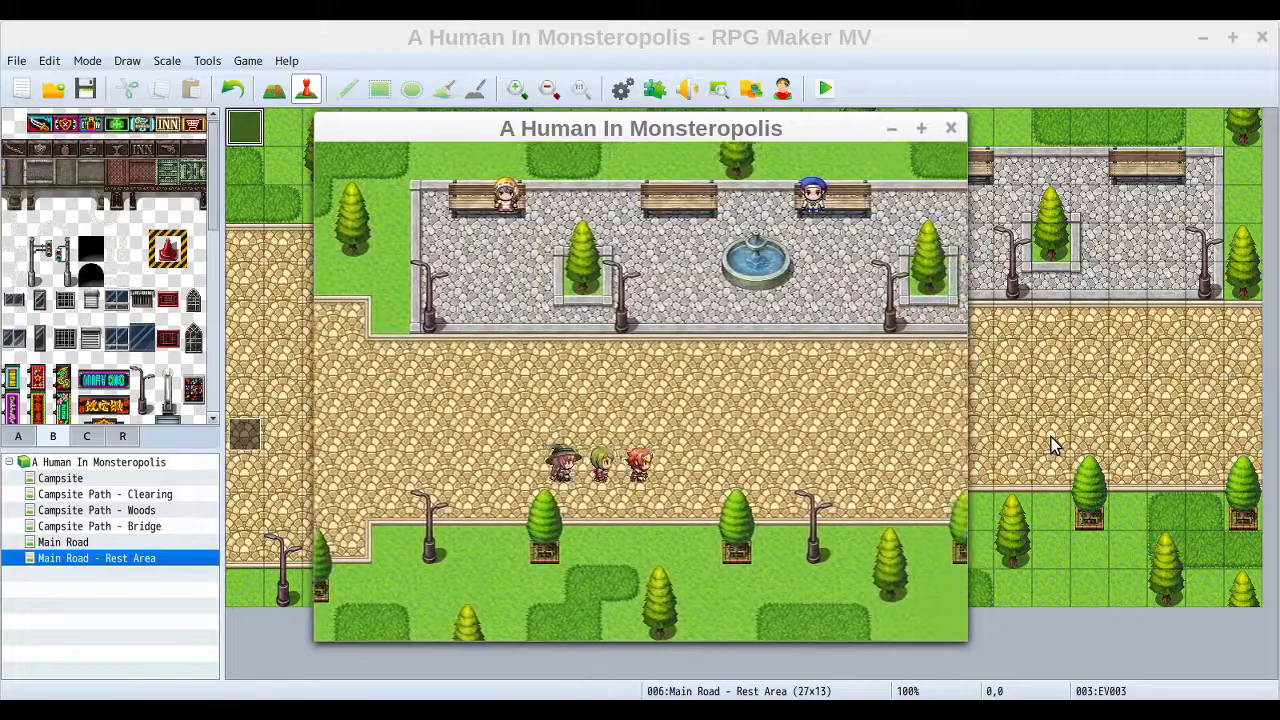
pyautogui.press('Left')
pyautogui.press('Left')
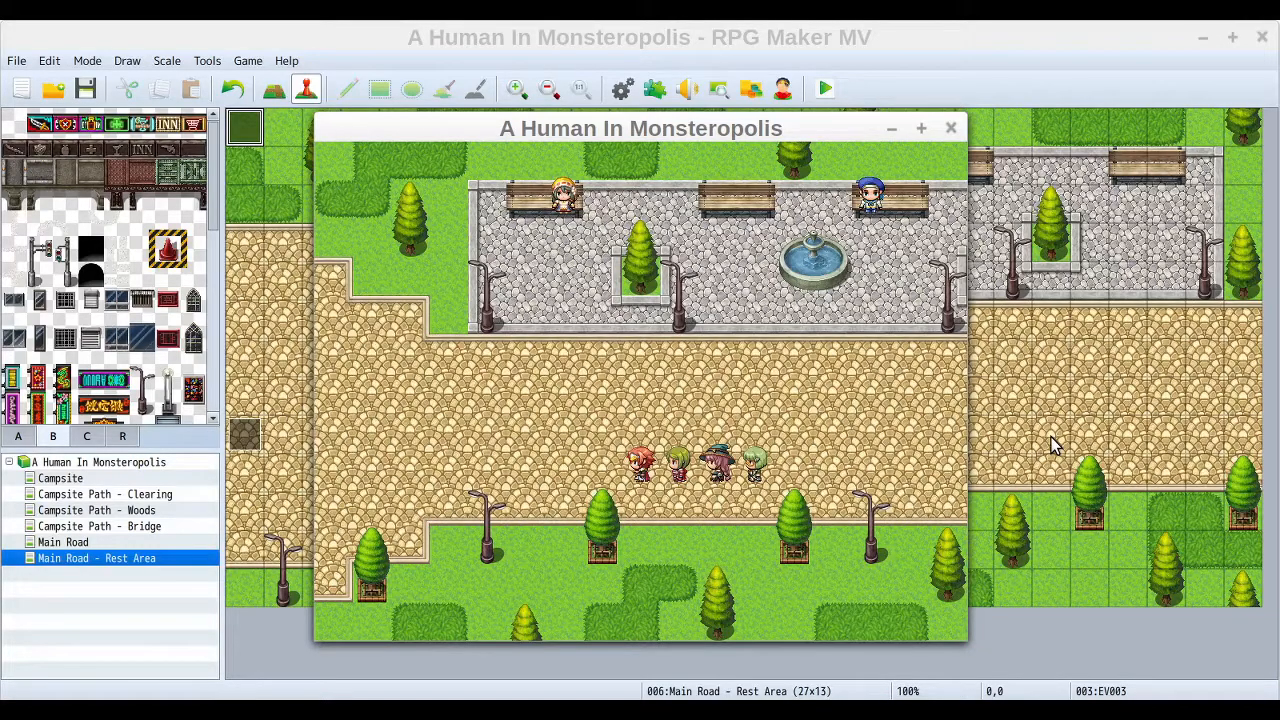
pyautogui.press('Left')
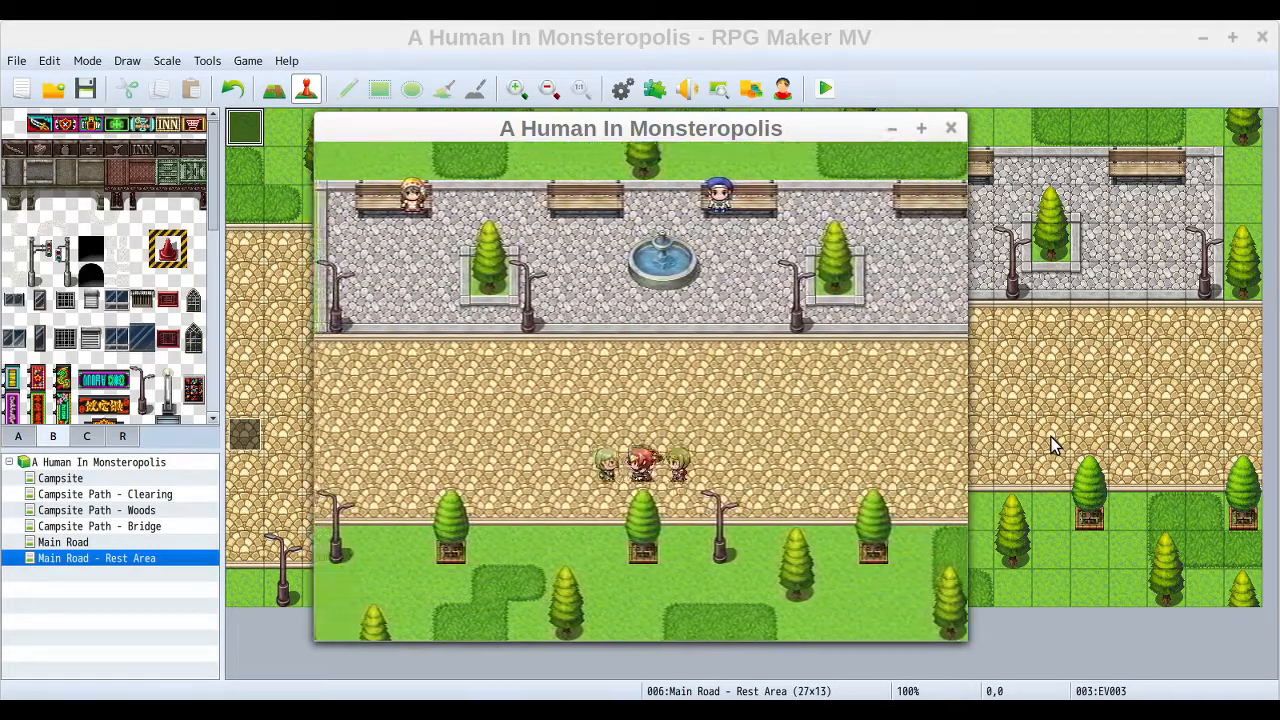
pyautogui.press('Left')
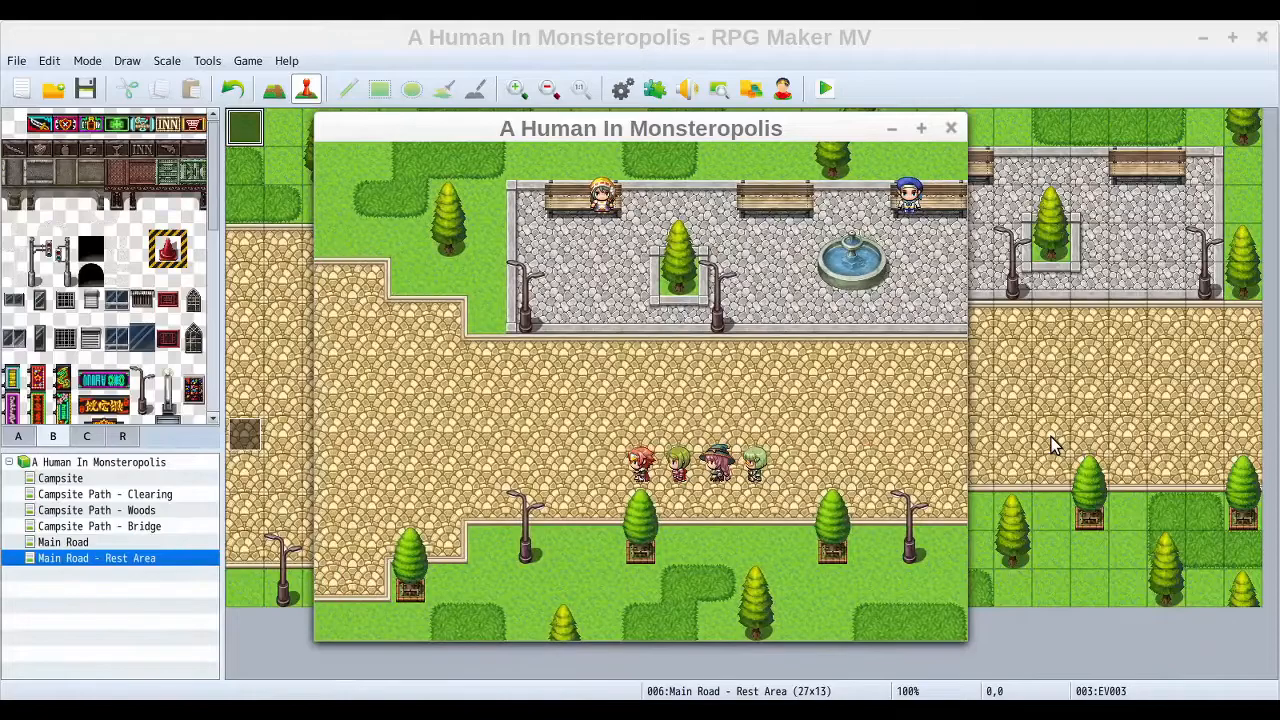
pyautogui.press('Right')
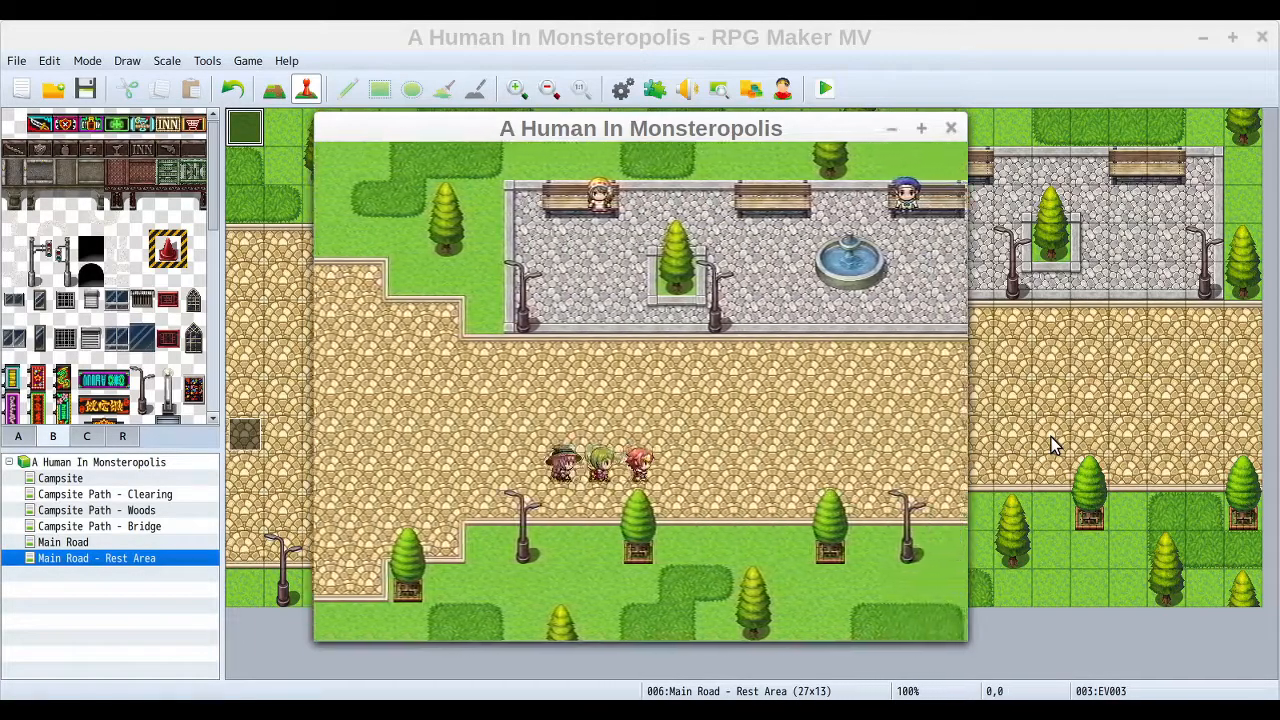
pyautogui.press('Up')
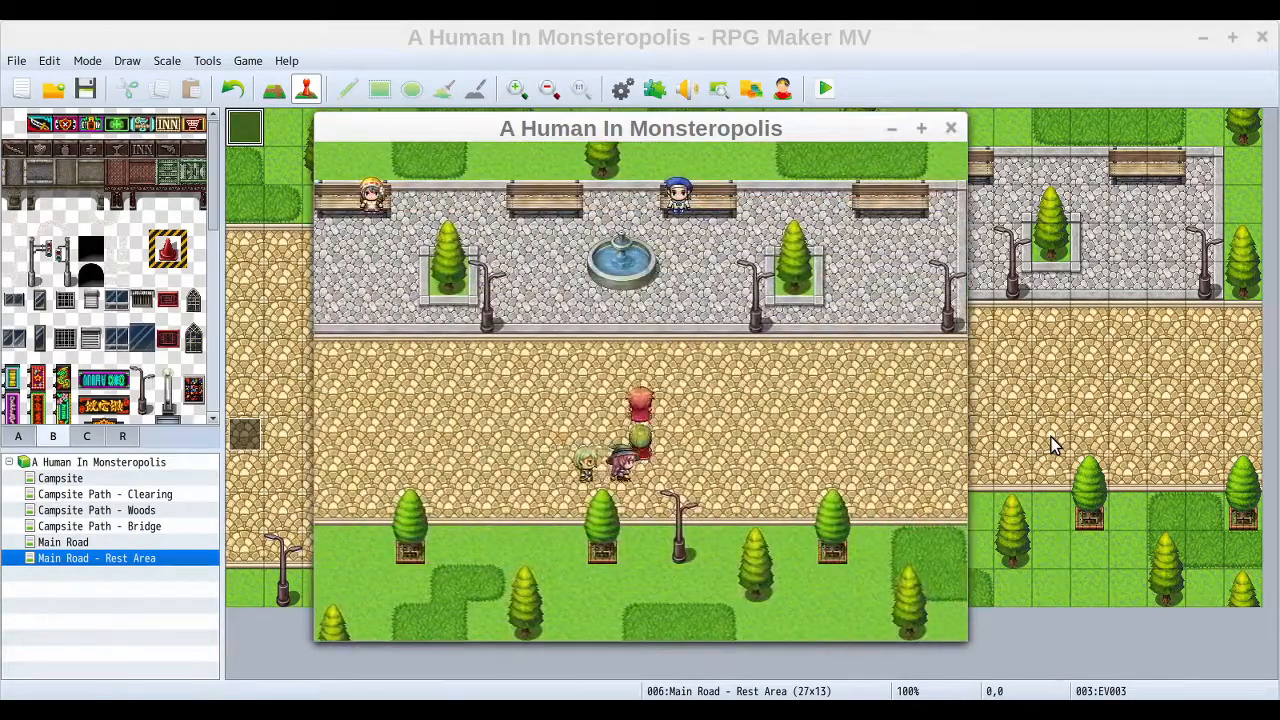
pyautogui.press('Right')
pyautogui.press('Up')
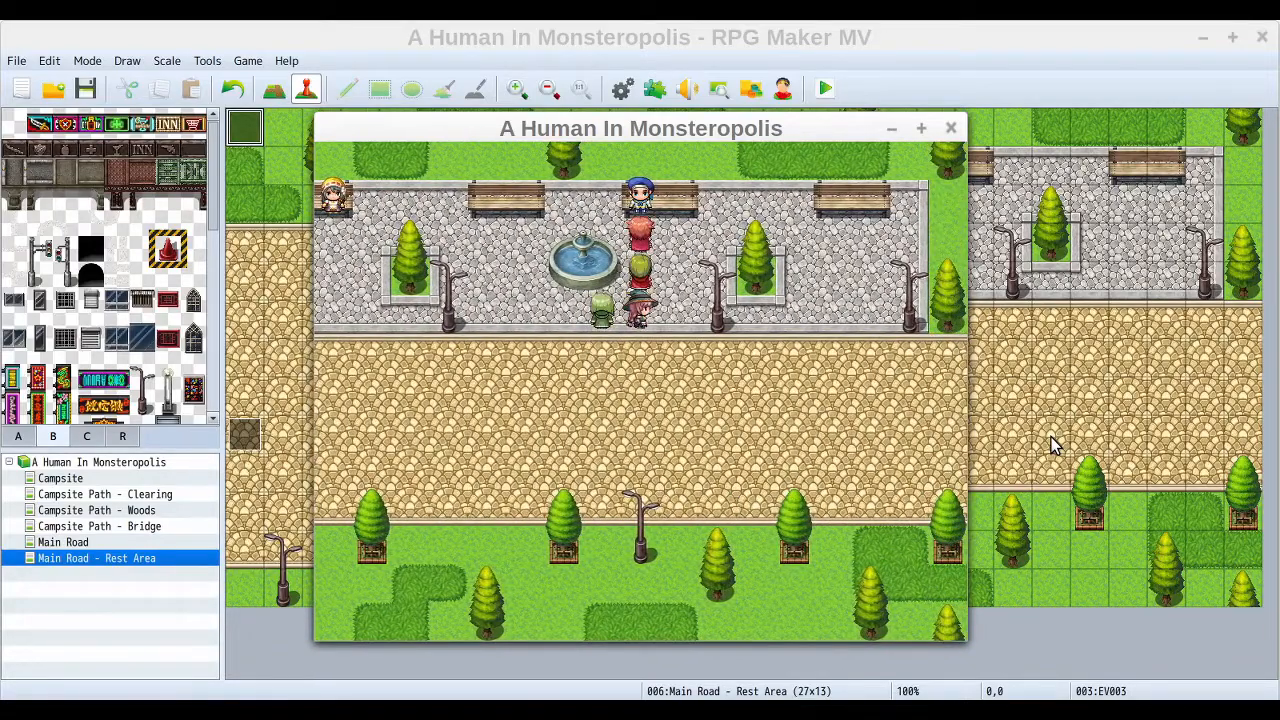
# Step: Walk the party to the yellow-hooded NPC's bench, talk to her, and answer "Yes, today's weather is lovely."
pyautogui.press('Left')
pyautogui.press('Left')
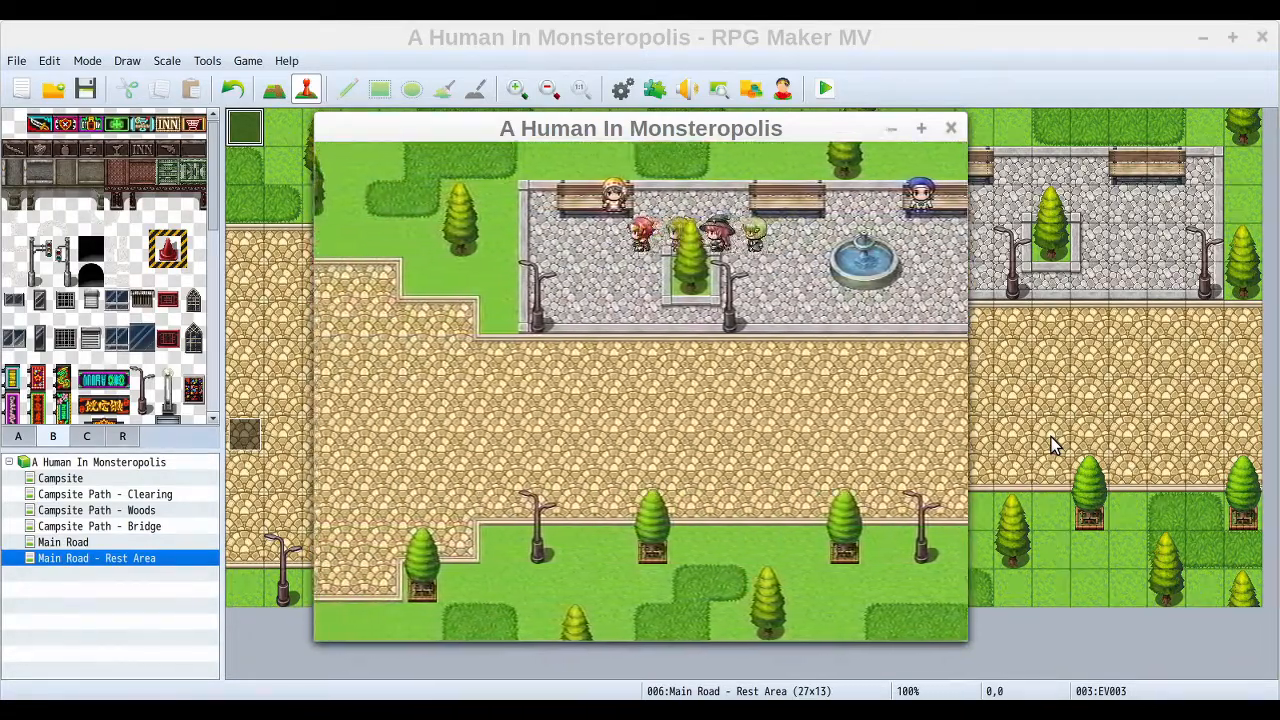
pyautogui.press('Down')
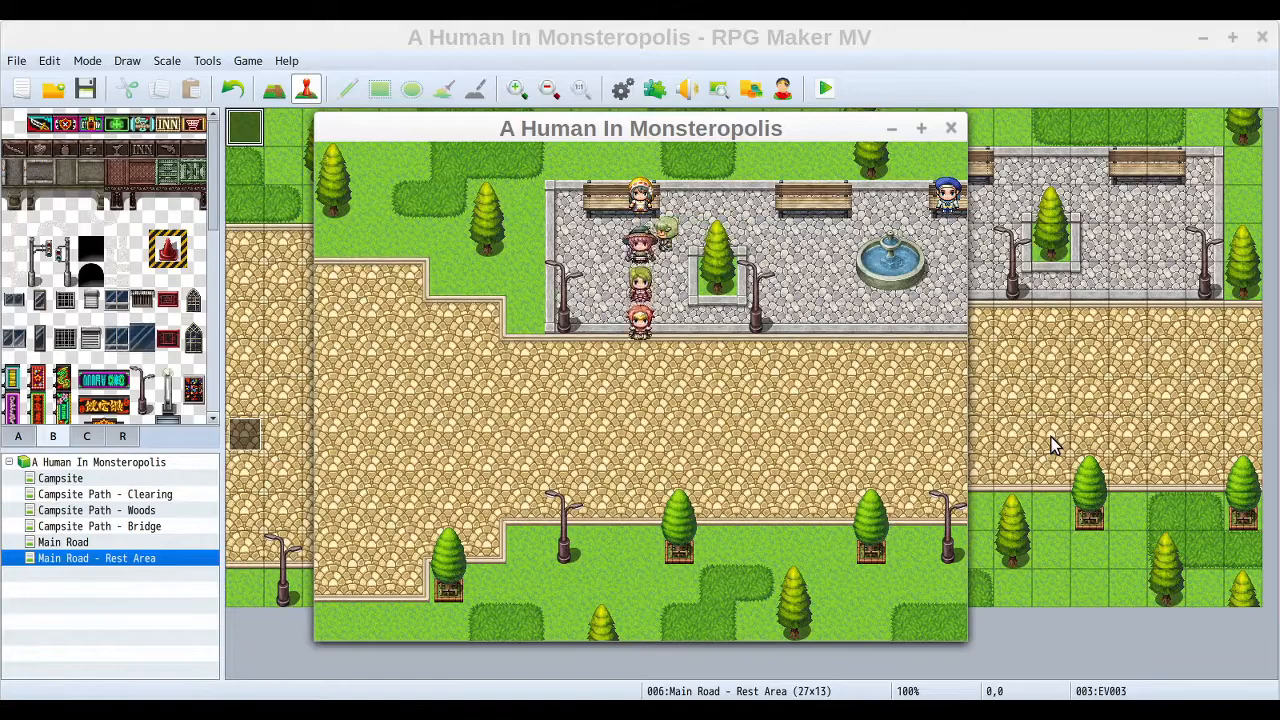
pyautogui.press('Up')
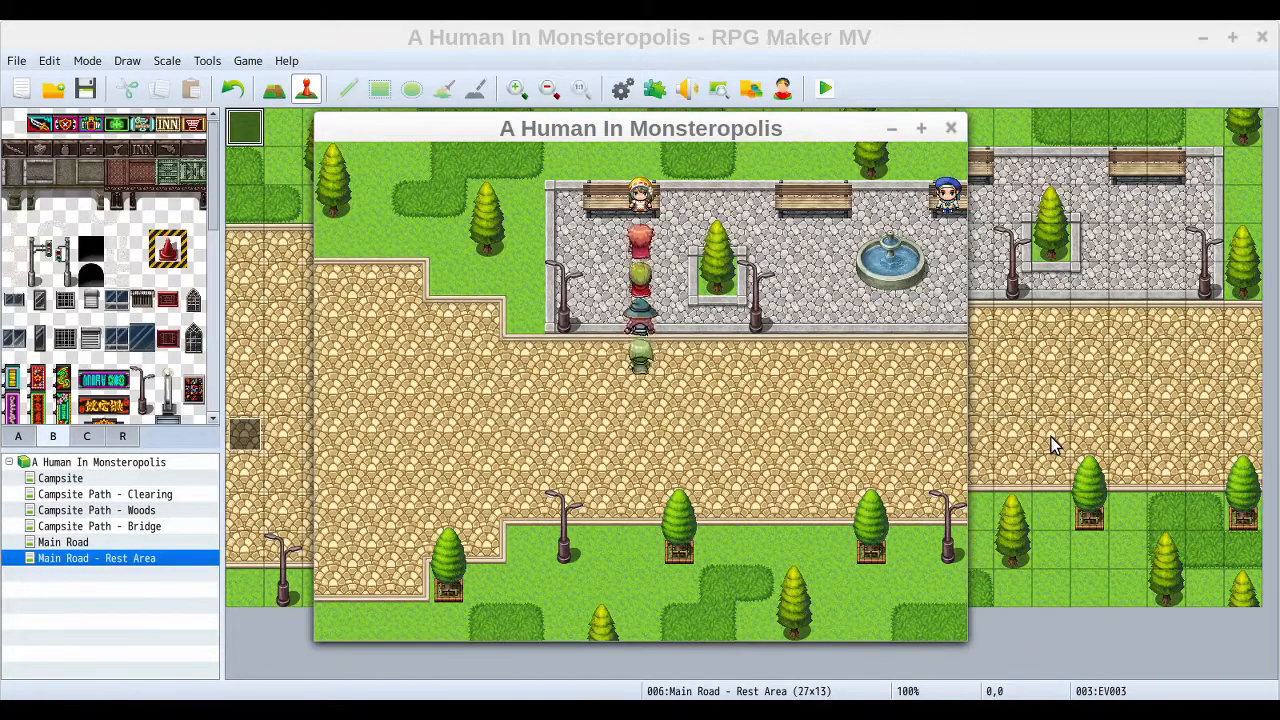
pyautogui.press('Return')
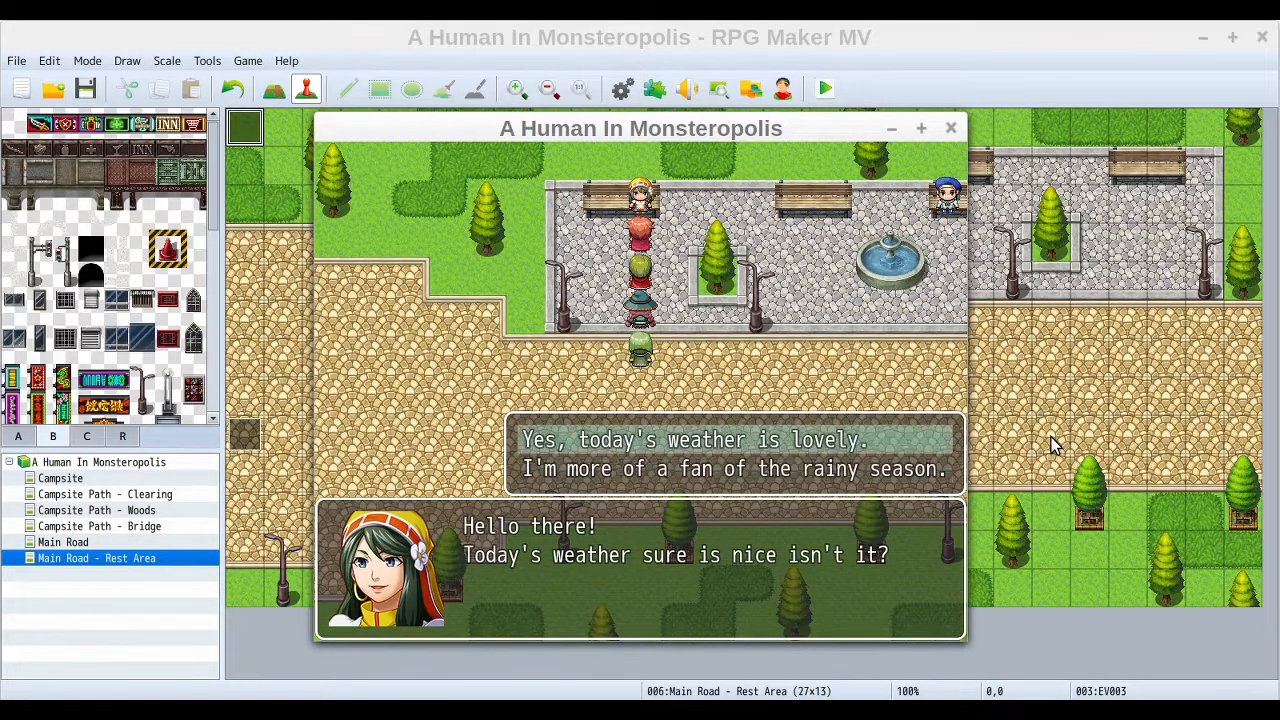
pyautogui.press('Return')
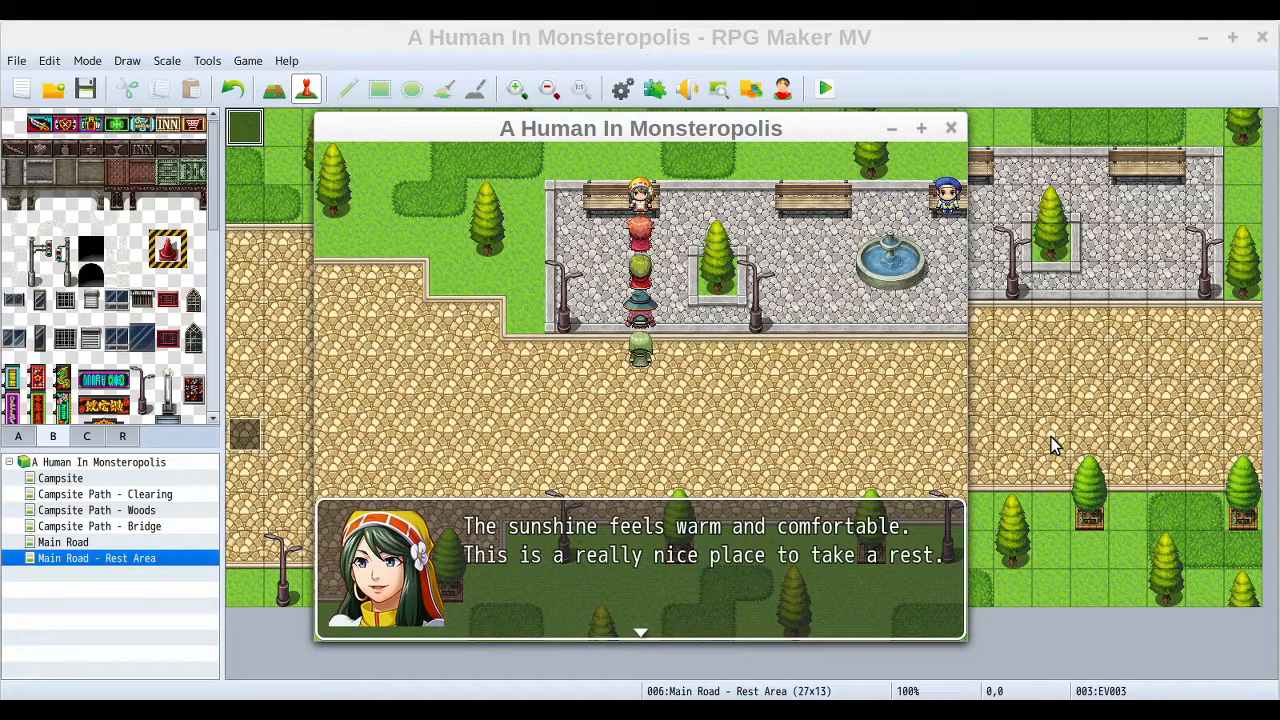
# Step: Talk to the yellow-hooded NPC again, answer "I'm more of a fan of the rainy season.", and end the playtest
pyautogui.press('Return')
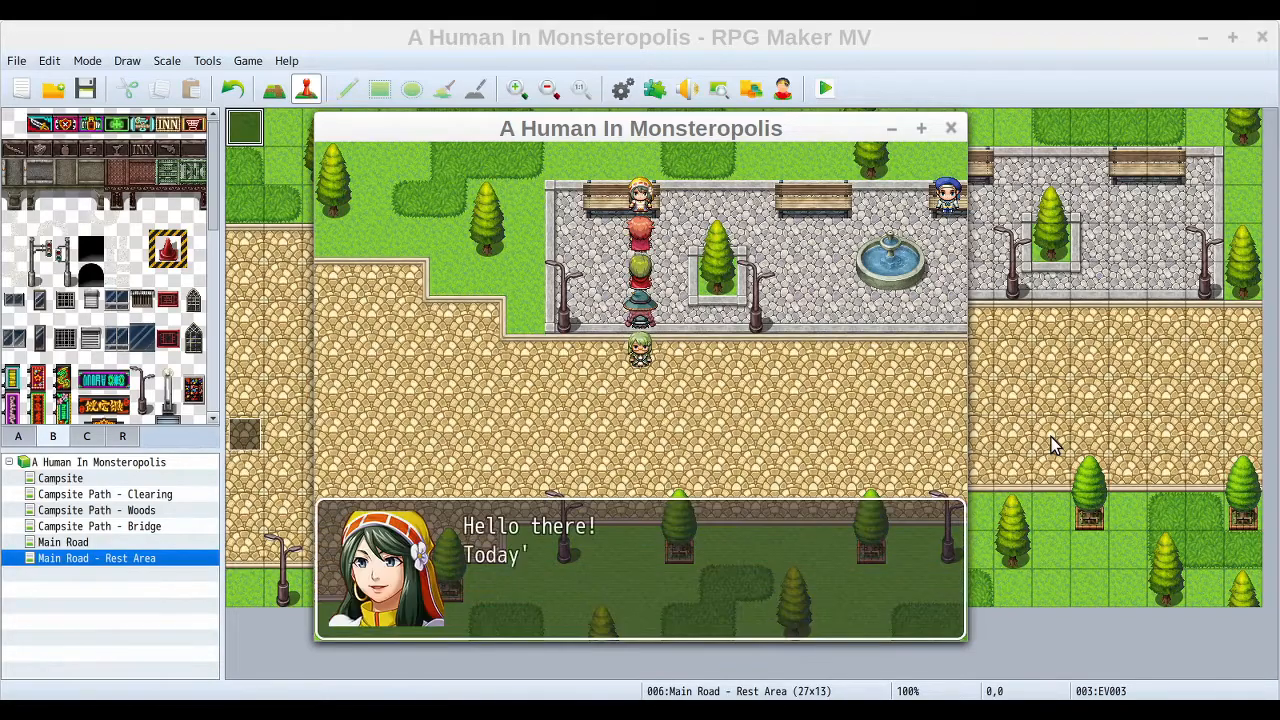
pyautogui.press('Down')
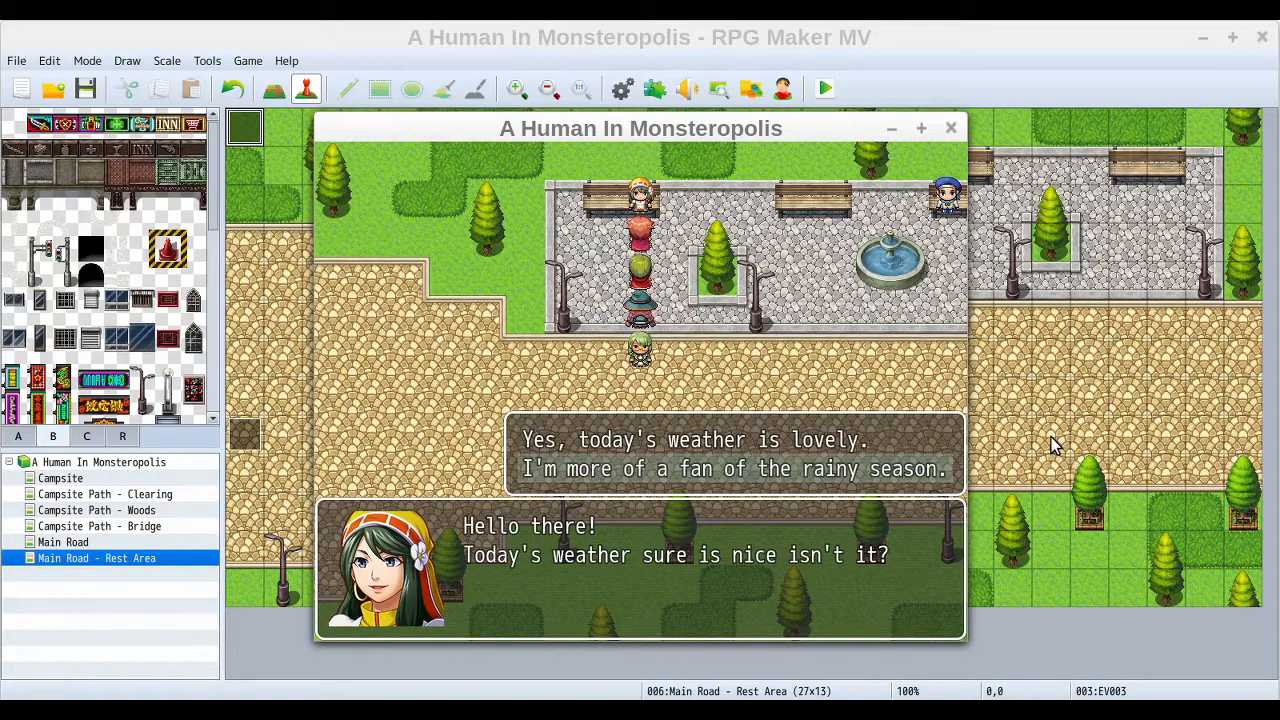
pyautogui.press('Return')
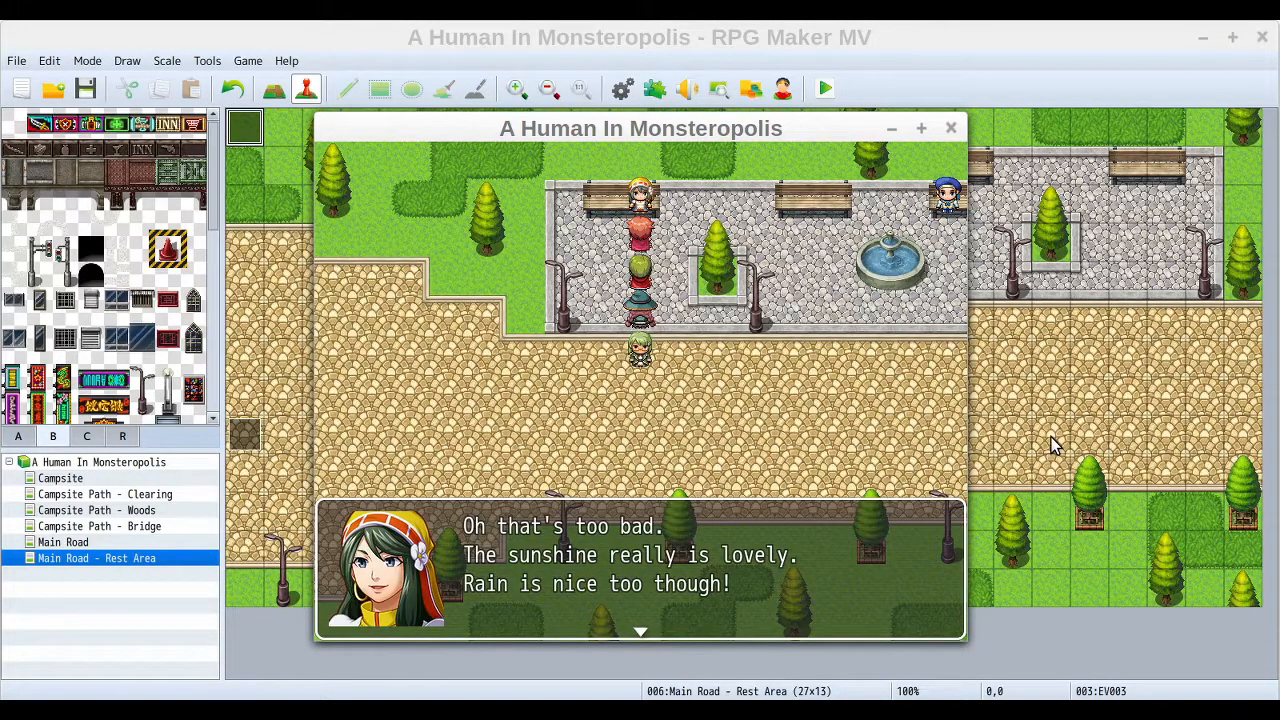
pyautogui.press('Return')
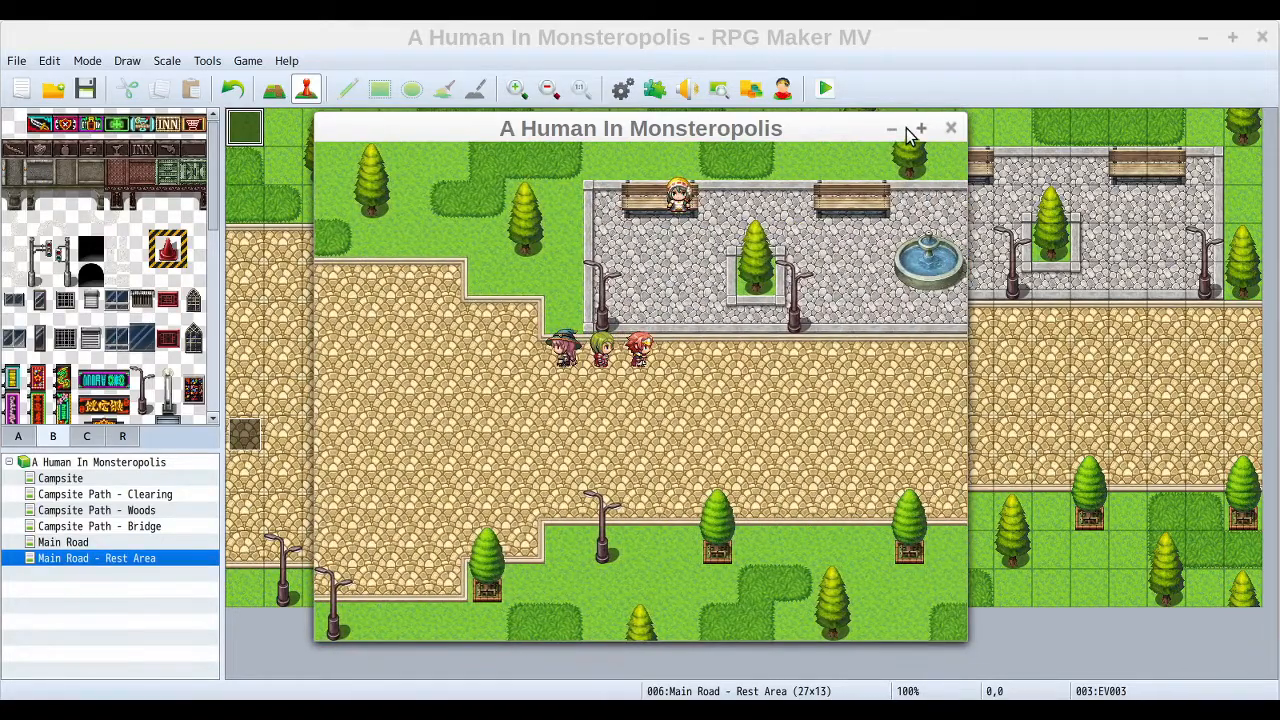
pyautogui.click(951, 129)
# Step: Set the Show Choices window position to Middle in the yellow-hooded NPC's event EV001 and accept the event
pyautogui.doubleClick(624, 180)
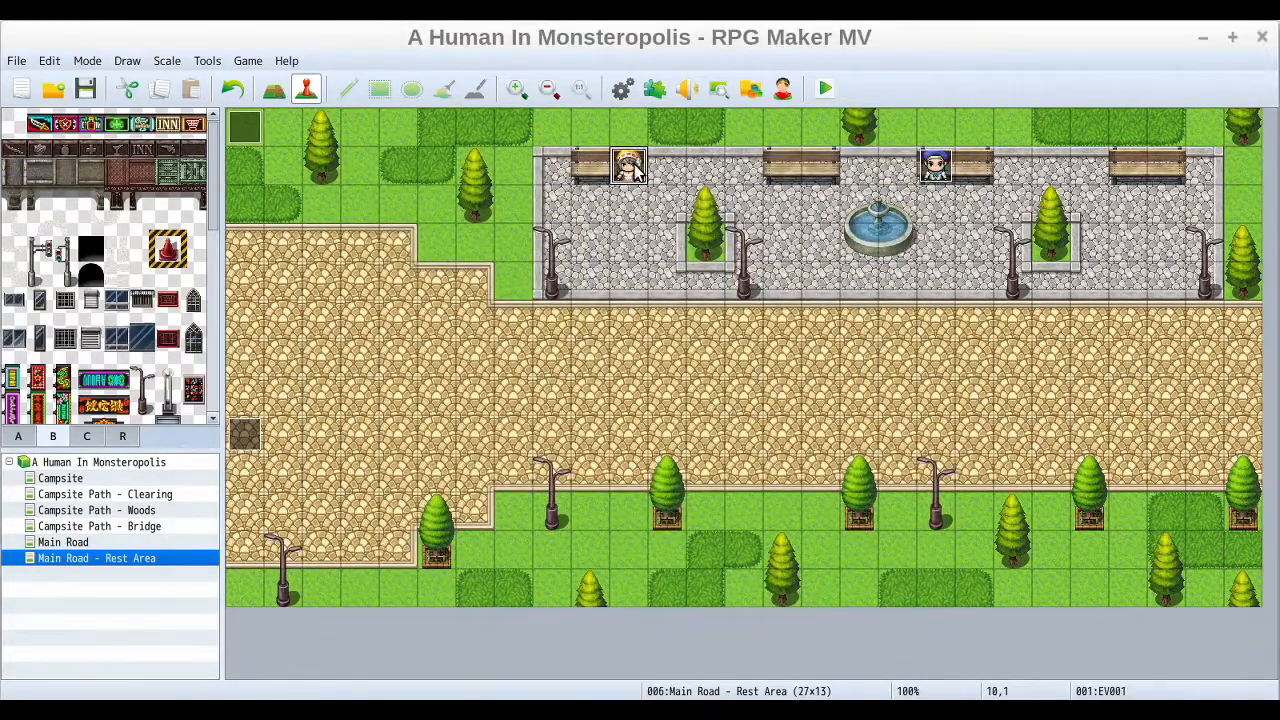
pyautogui.click(615, 283)
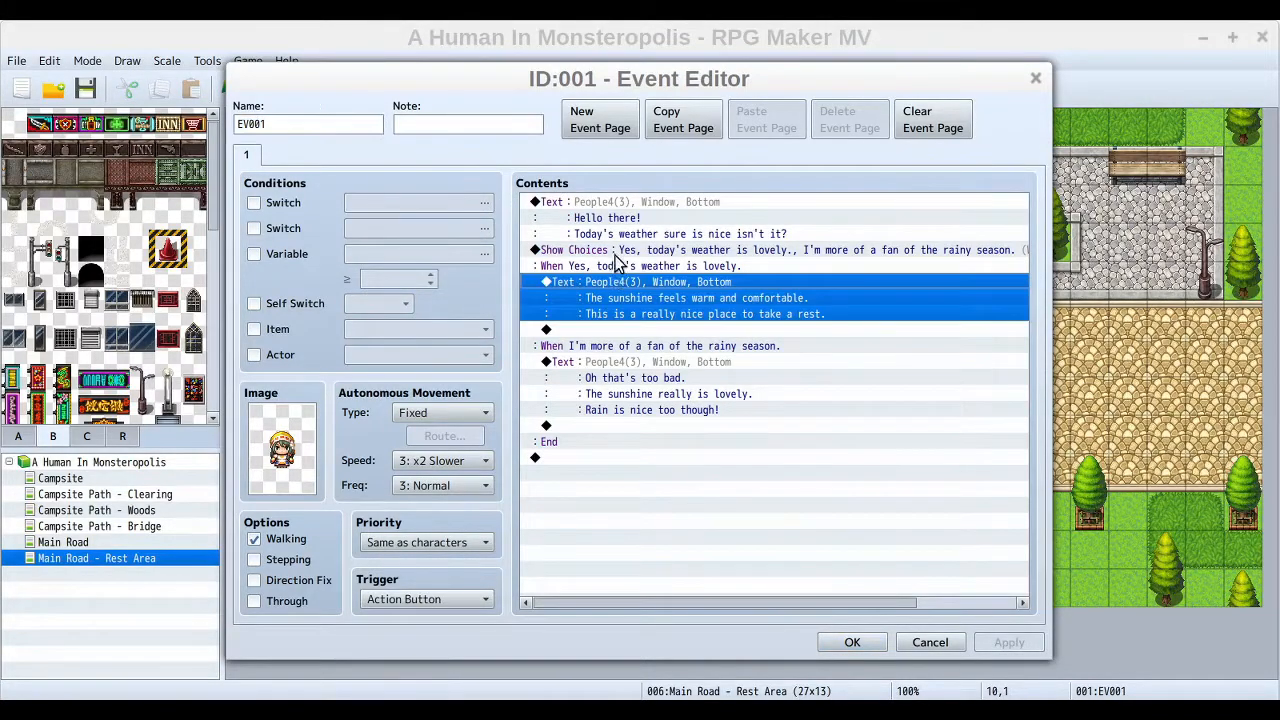
pyautogui.doubleClick(614, 250)
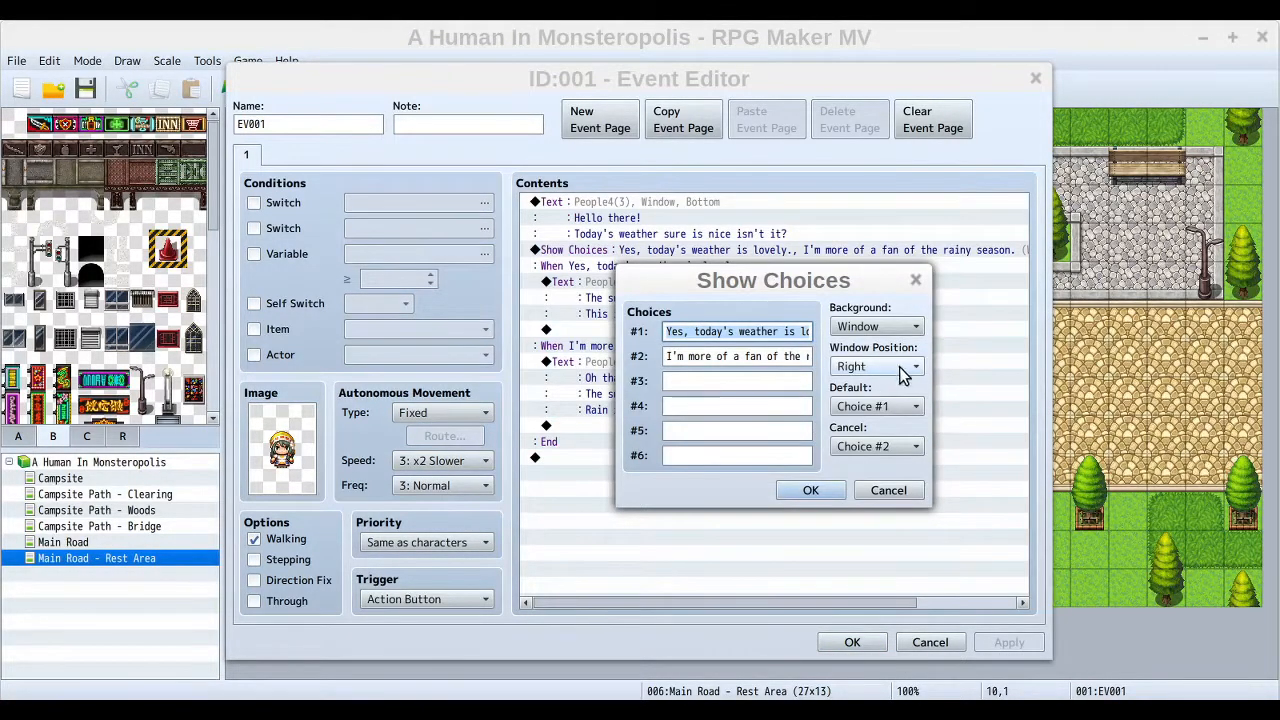
pyautogui.click(918, 367)
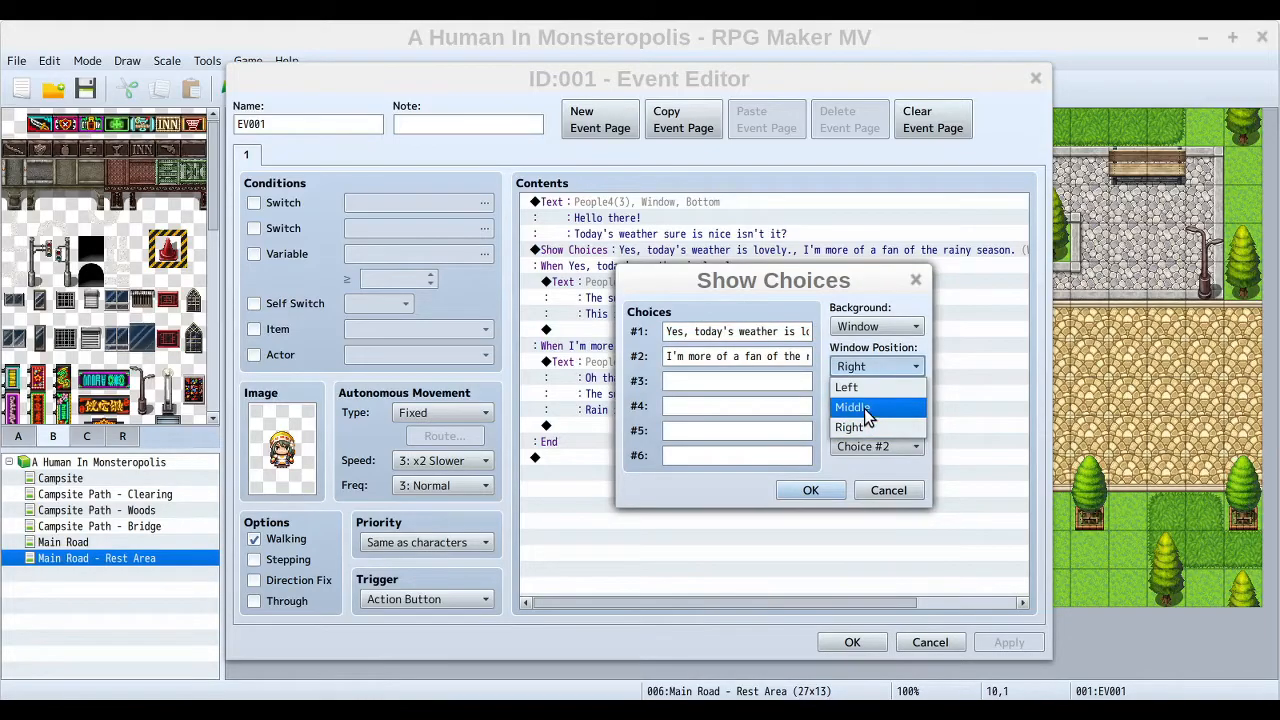
pyautogui.click(850, 408)
pyautogui.click(810, 490)
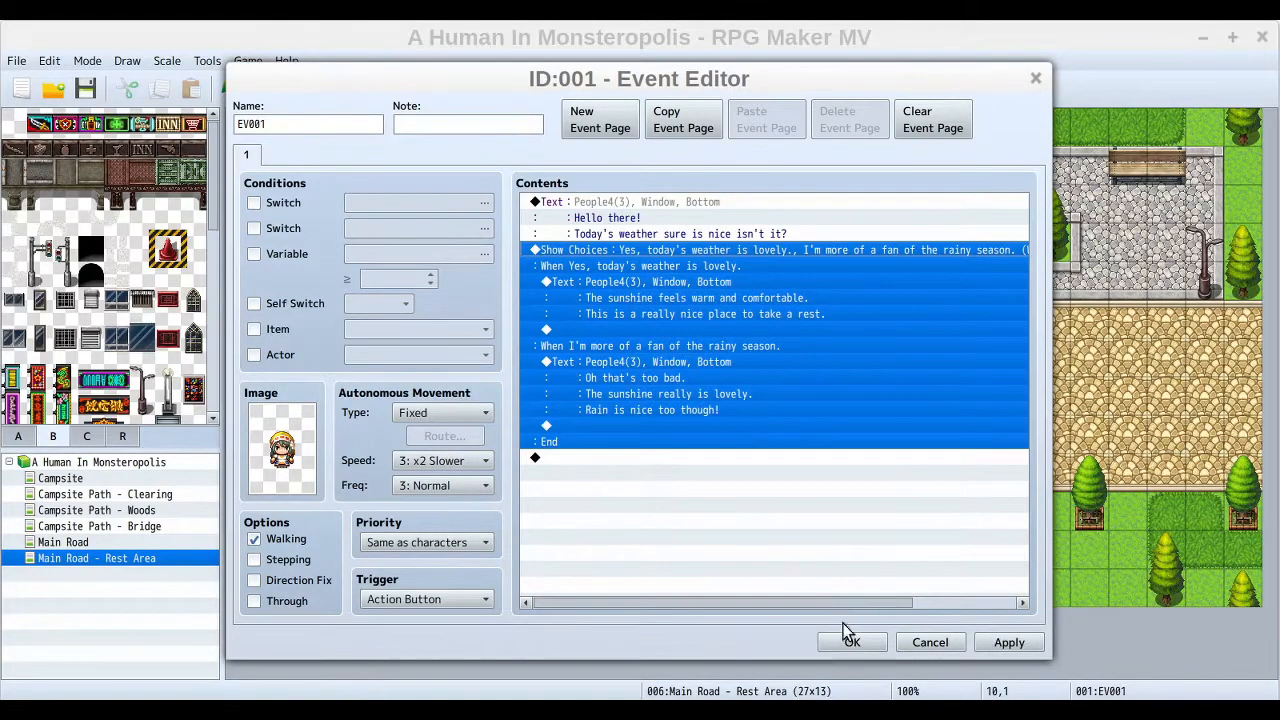
pyautogui.click(848, 641)
# Step: Start a playtest with the changes saved, begin a new game, and walk the party to the Rest Area's yellow-hooded NPC
pyautogui.click(823, 90)
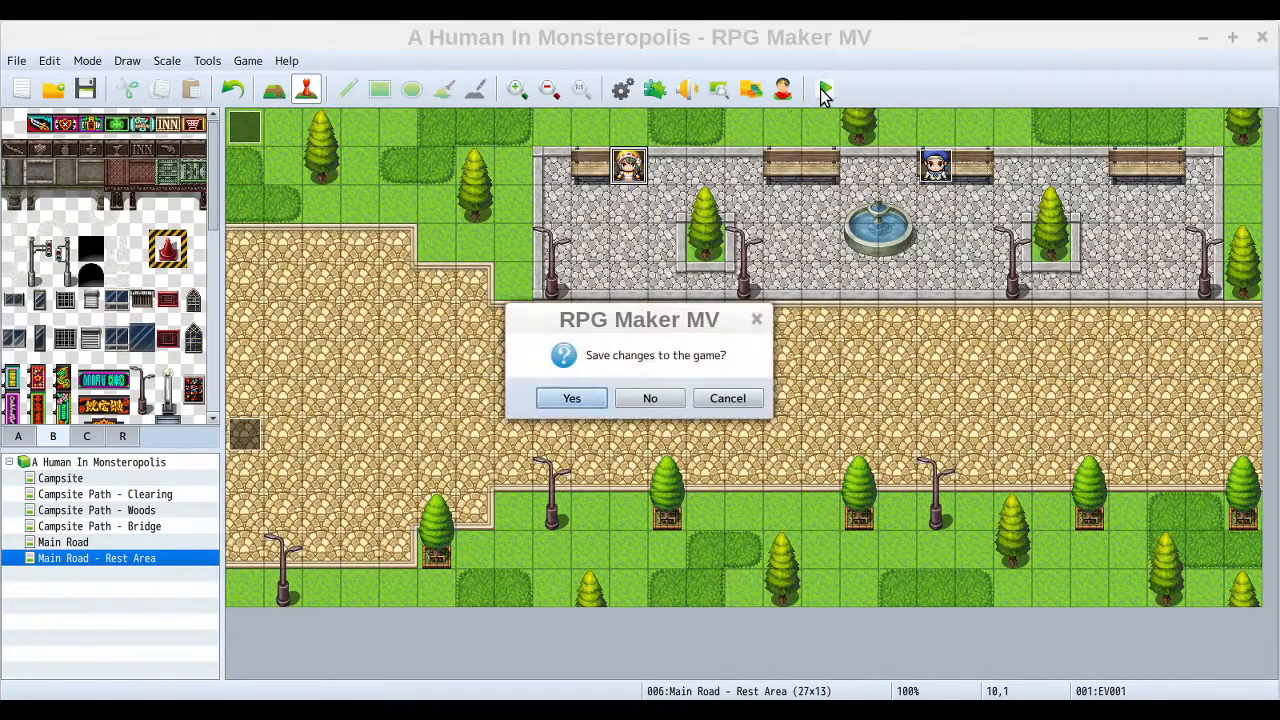
pyautogui.click(571, 397)
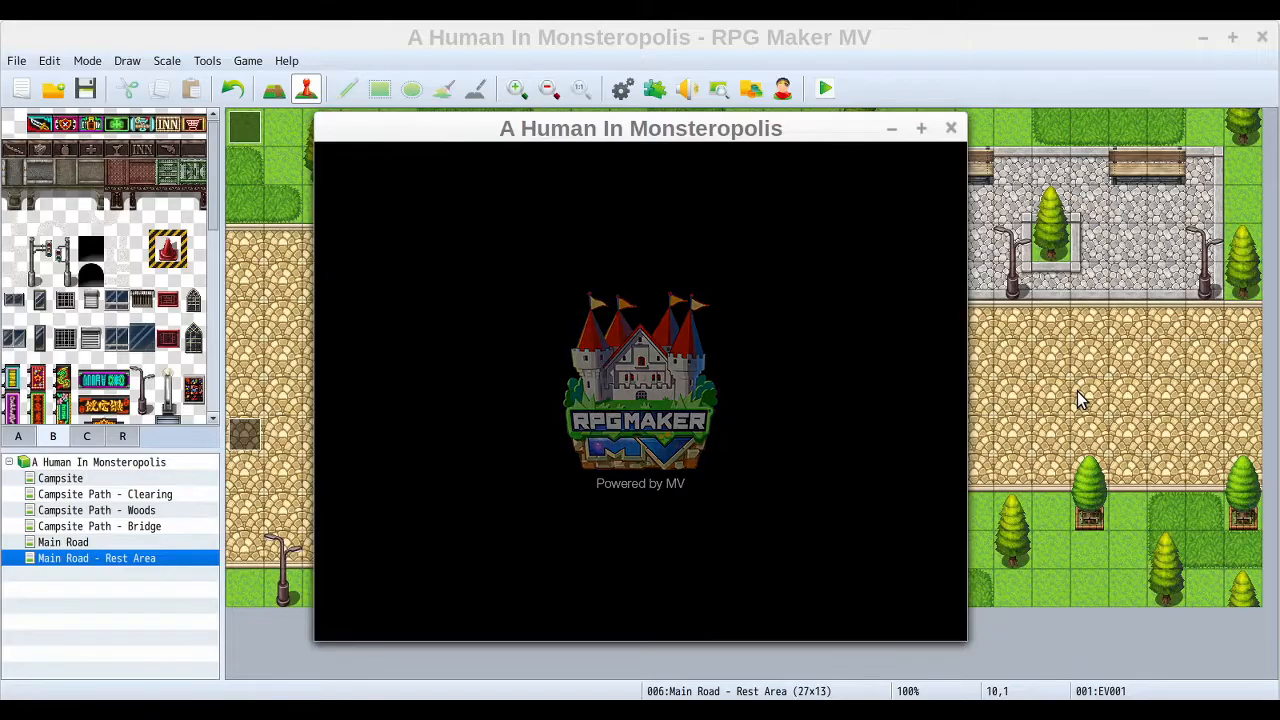
pyautogui.press('Return')
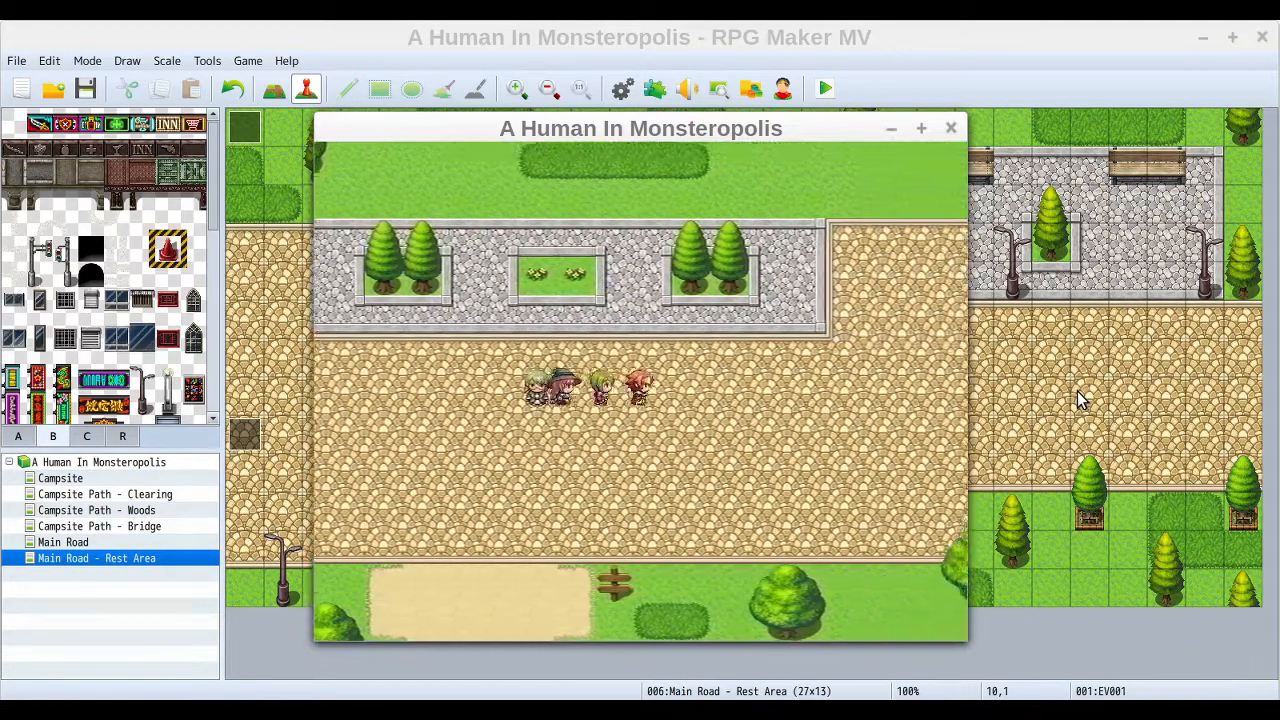
pyautogui.press('Right')
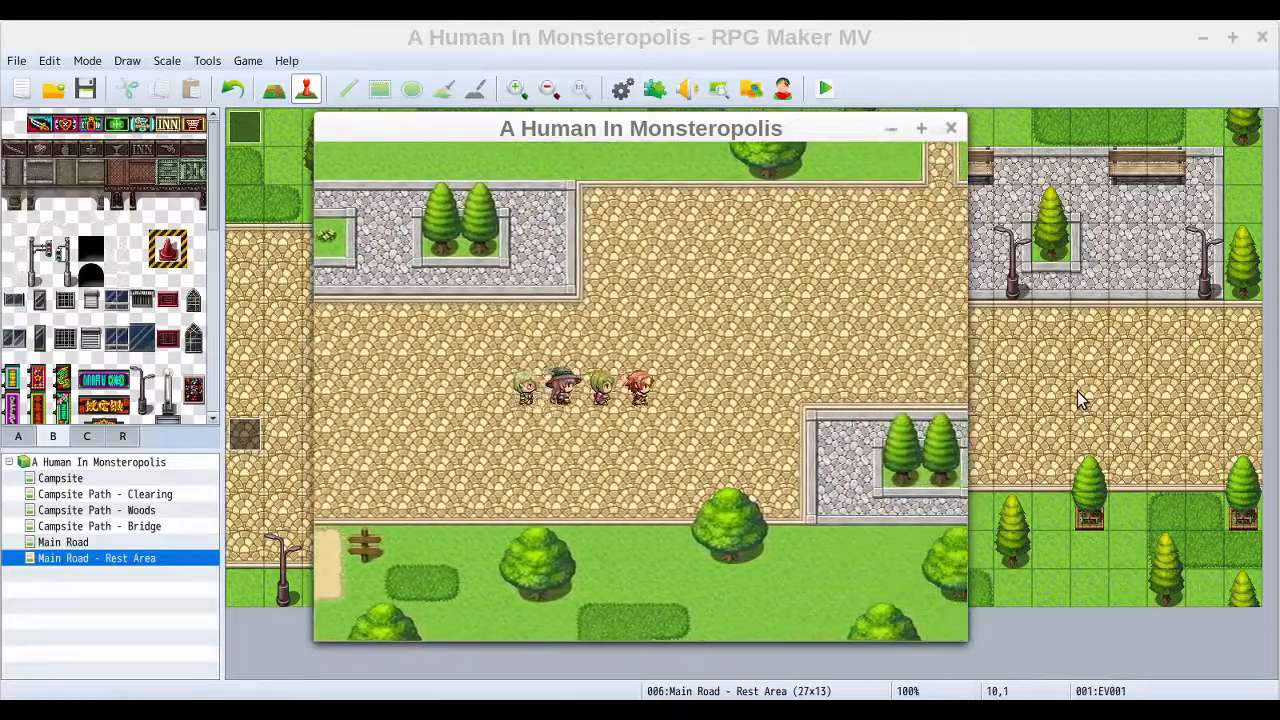
pyautogui.press('Right')
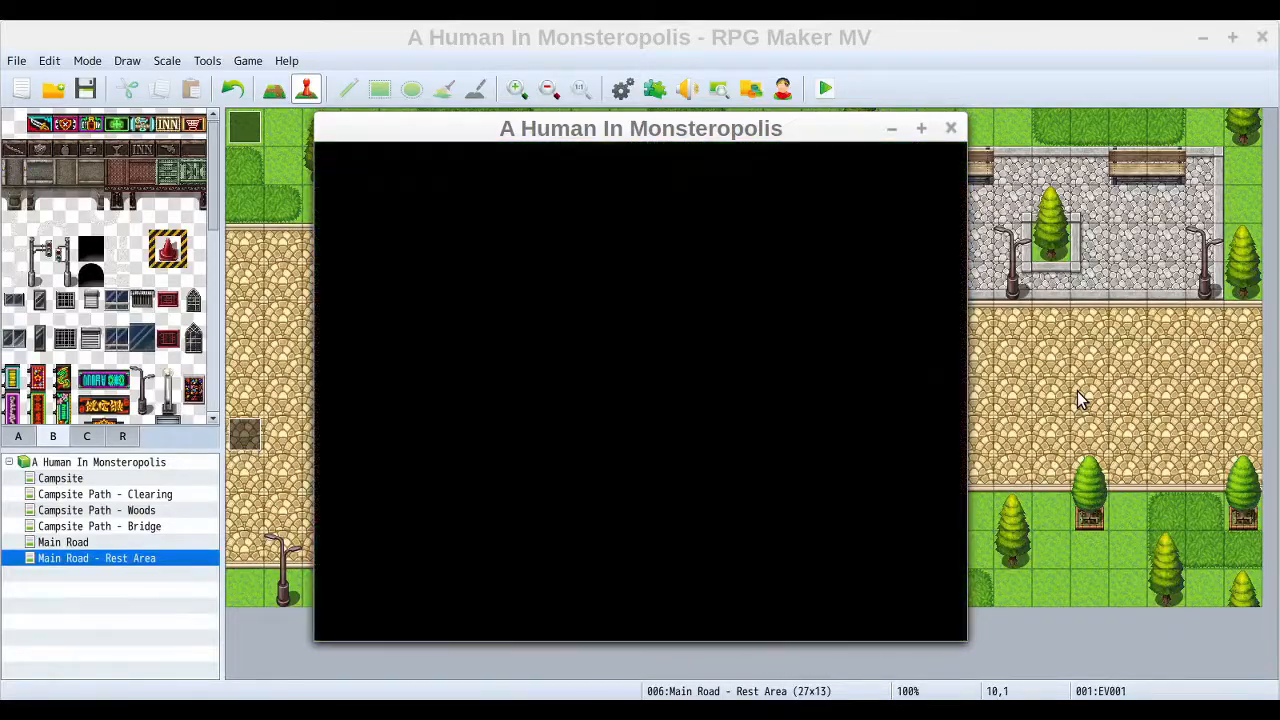
pyautogui.press('Up')
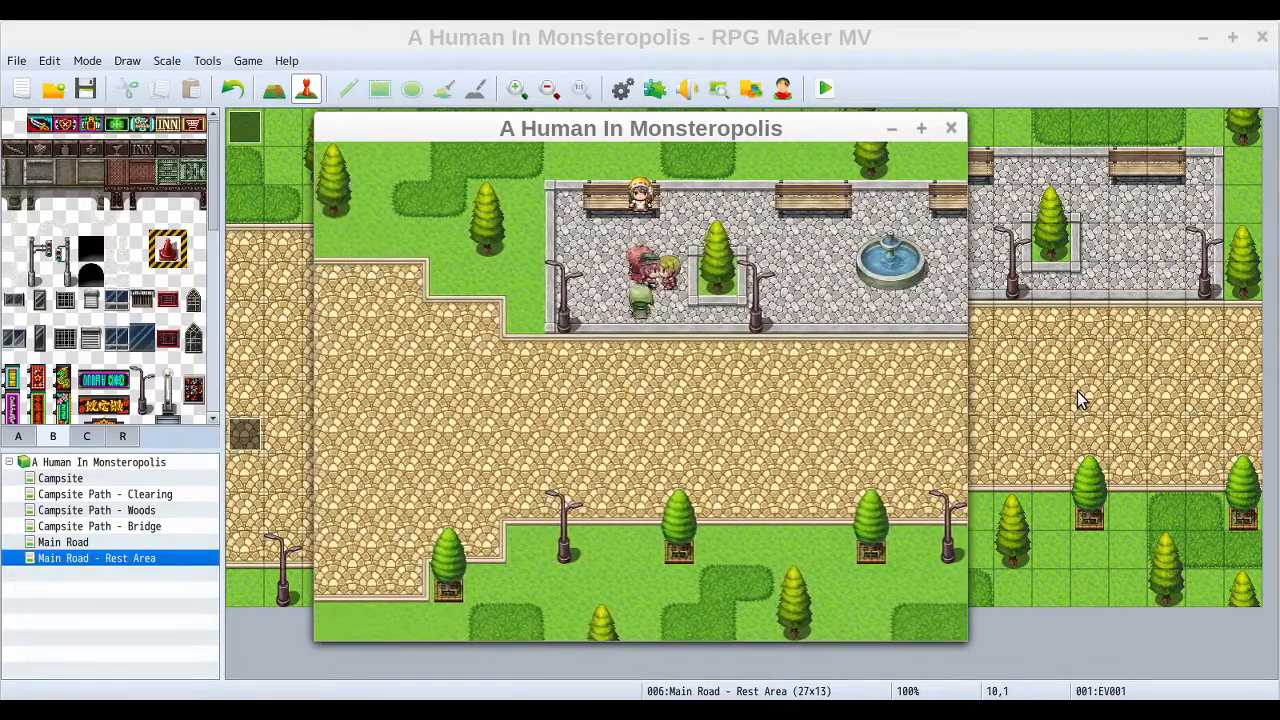
# Step: Talk to the yellow-hooded NPC and switch between the two weather answers to examine the choice window's placement
pyautogui.press('Return')
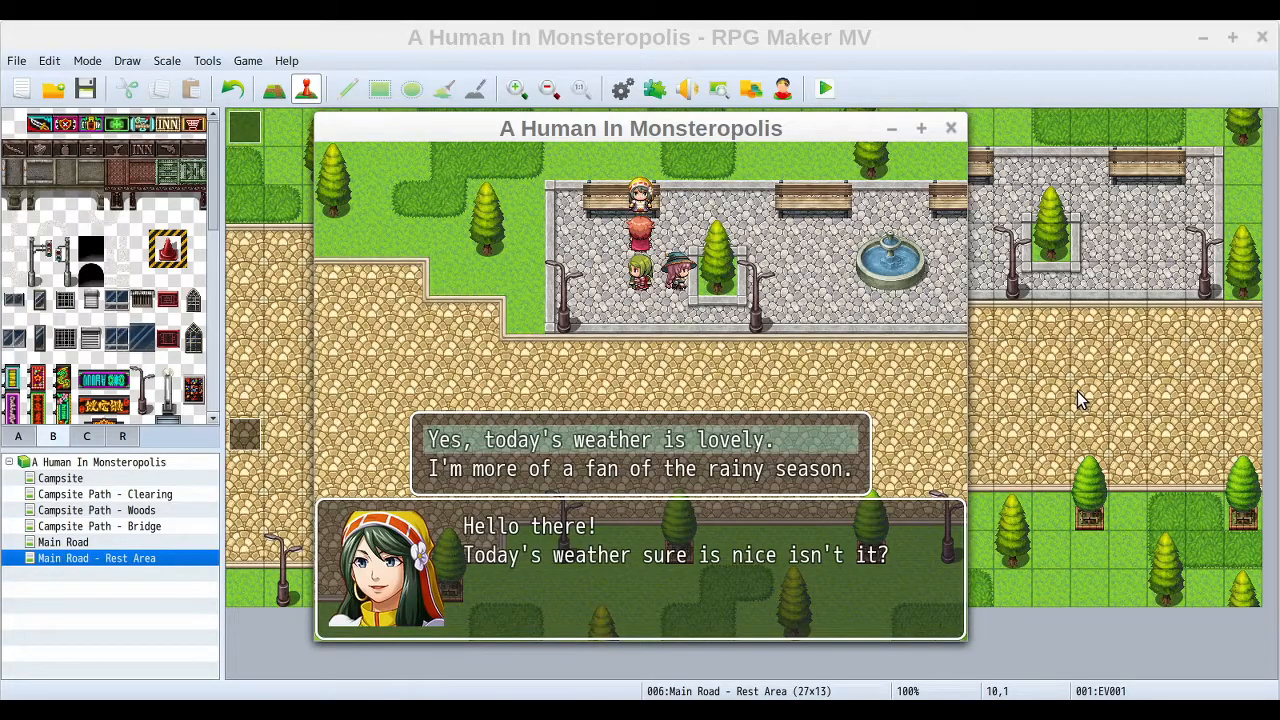
pyautogui.press('Down')
pyautogui.press('Up')
pyautogui.press('Down')
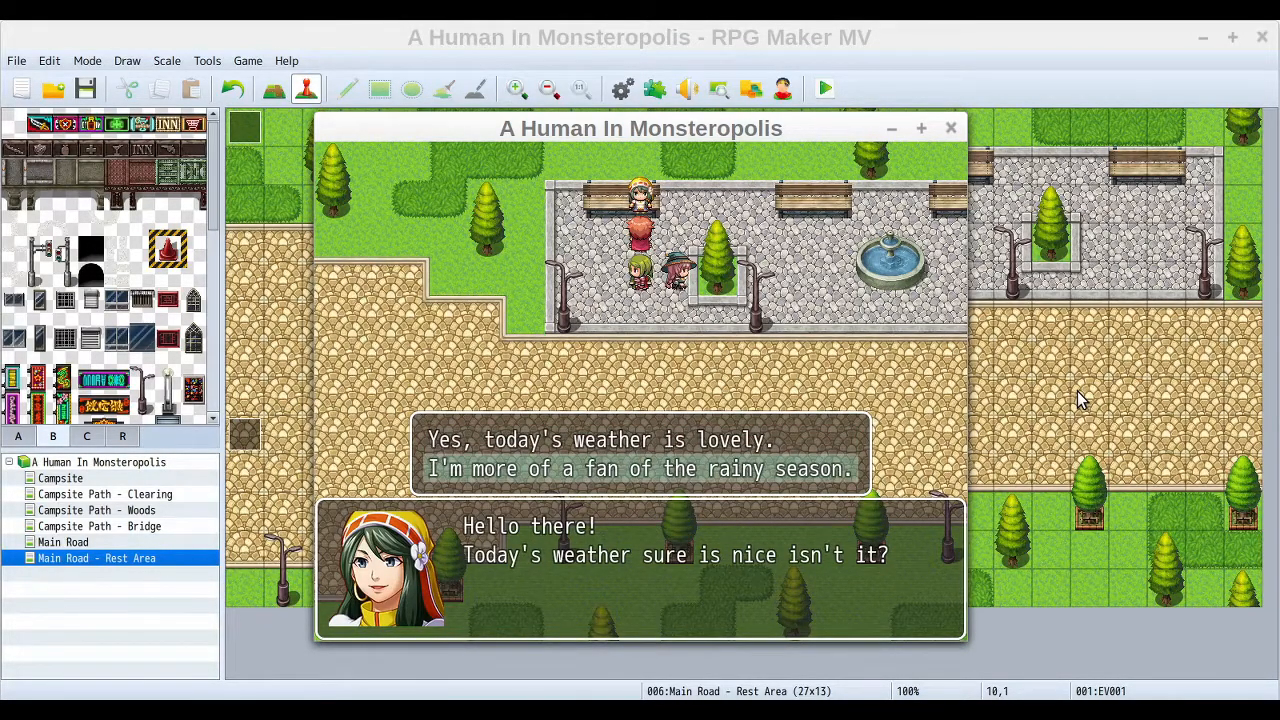
pyautogui.press('Up')
pyautogui.press('Down')
pyautogui.press('Up')
pyautogui.press('Down')
pyautogui.press('Up')
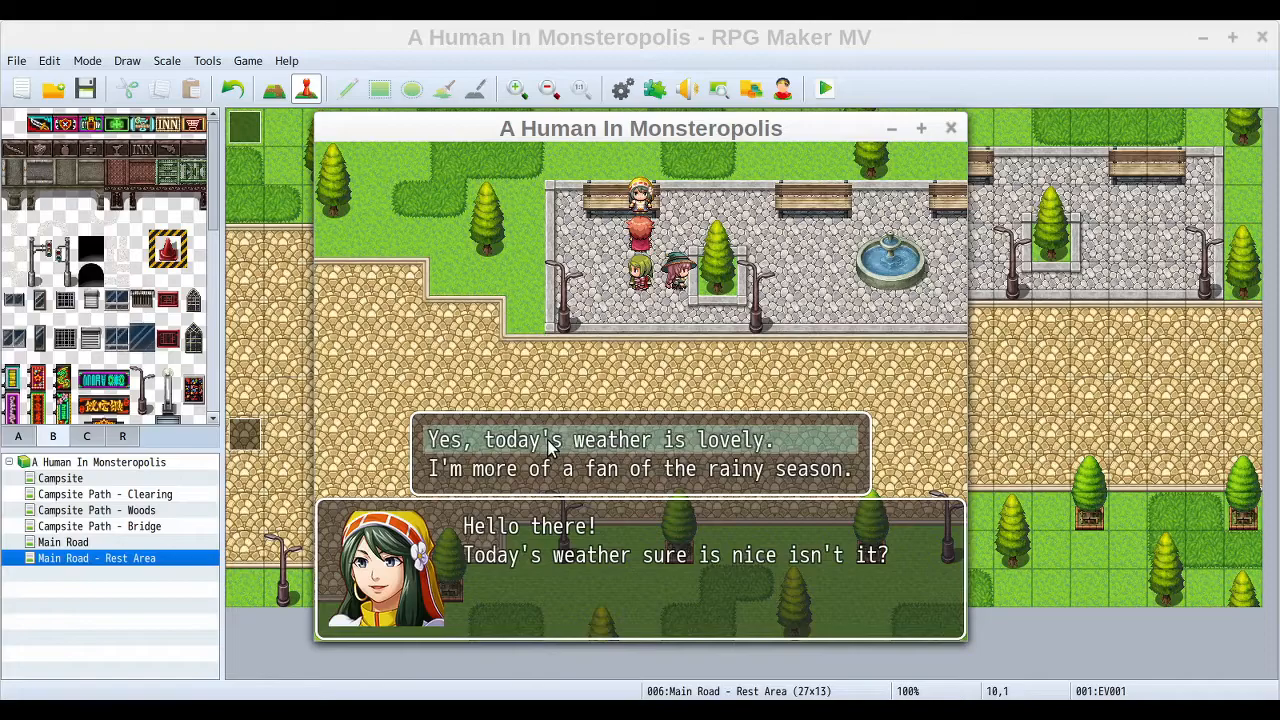
pyautogui.press('Down')
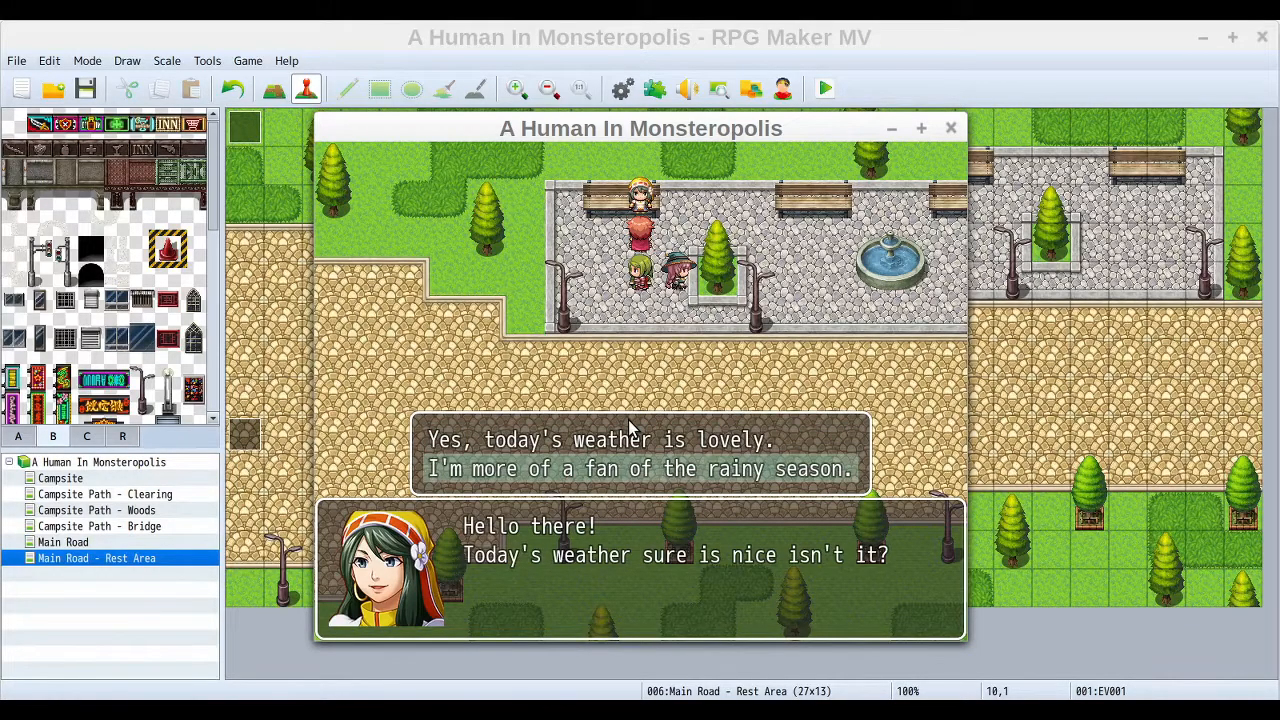
# Step: Answer "Yes, today's weather is lovely.", finish the conversation, and end the playtest
pyautogui.press('Up')
pyautogui.press('Return')
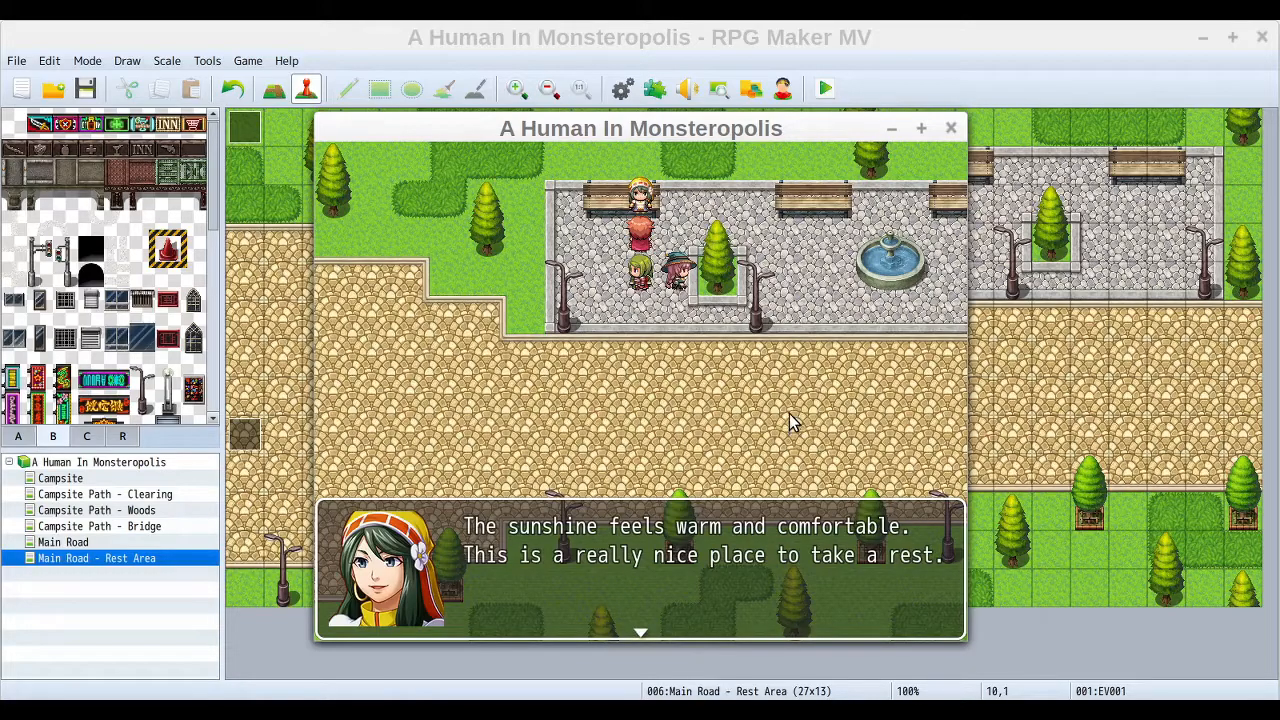
pyautogui.press('Return')
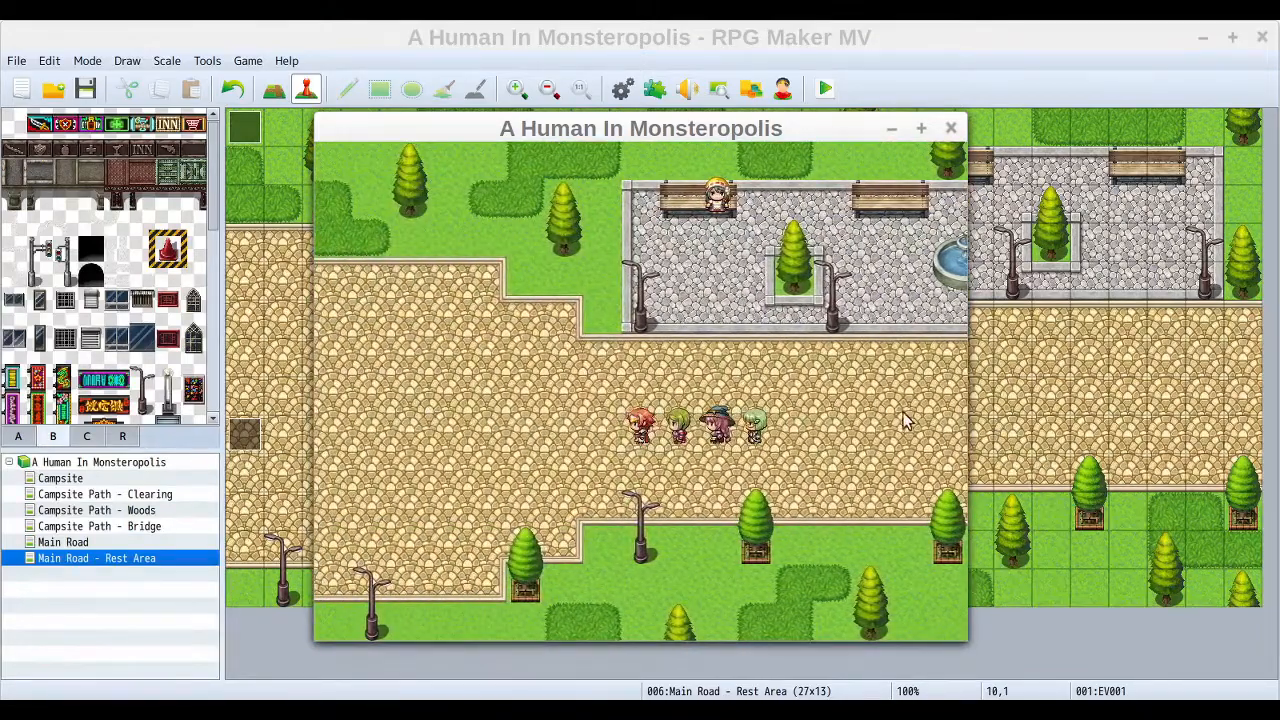
pyautogui.click(949, 128)
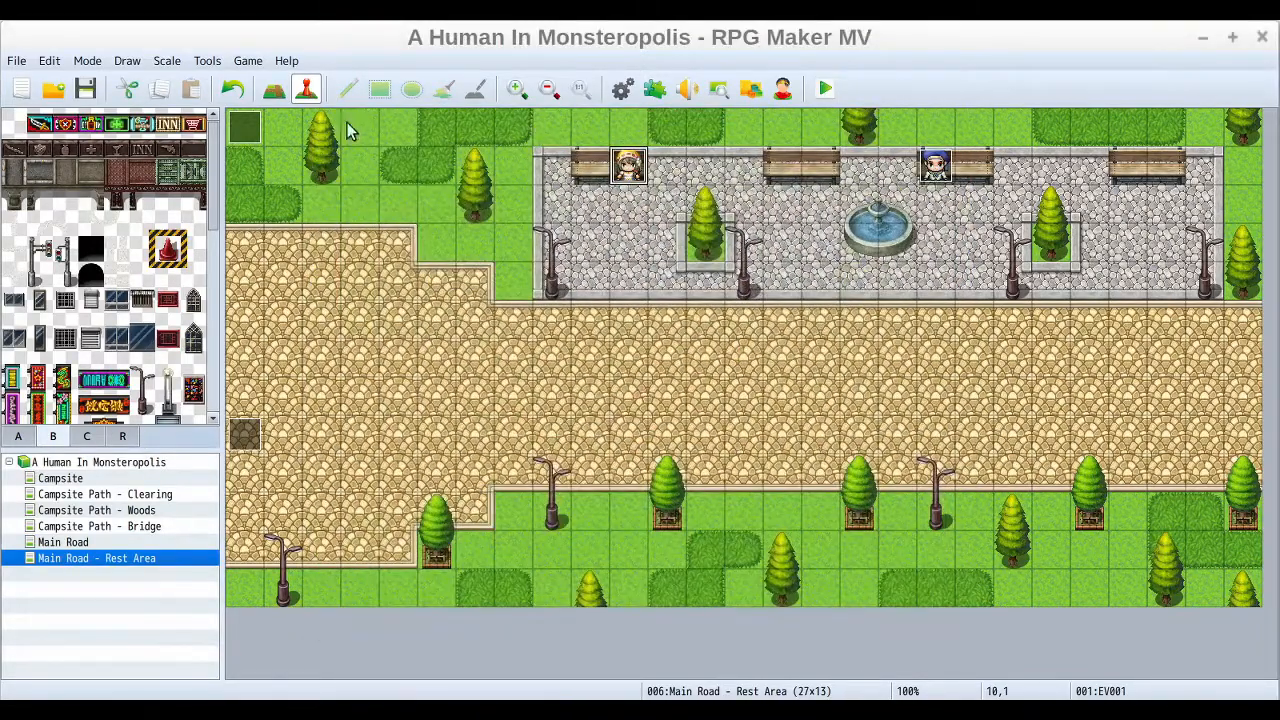
# Step: Review the 50% chance commands in autorun event EV003 and the switch condition on blue-haired NPC event EV002, accepting both events as they are
pyautogui.doubleClick(245, 128)
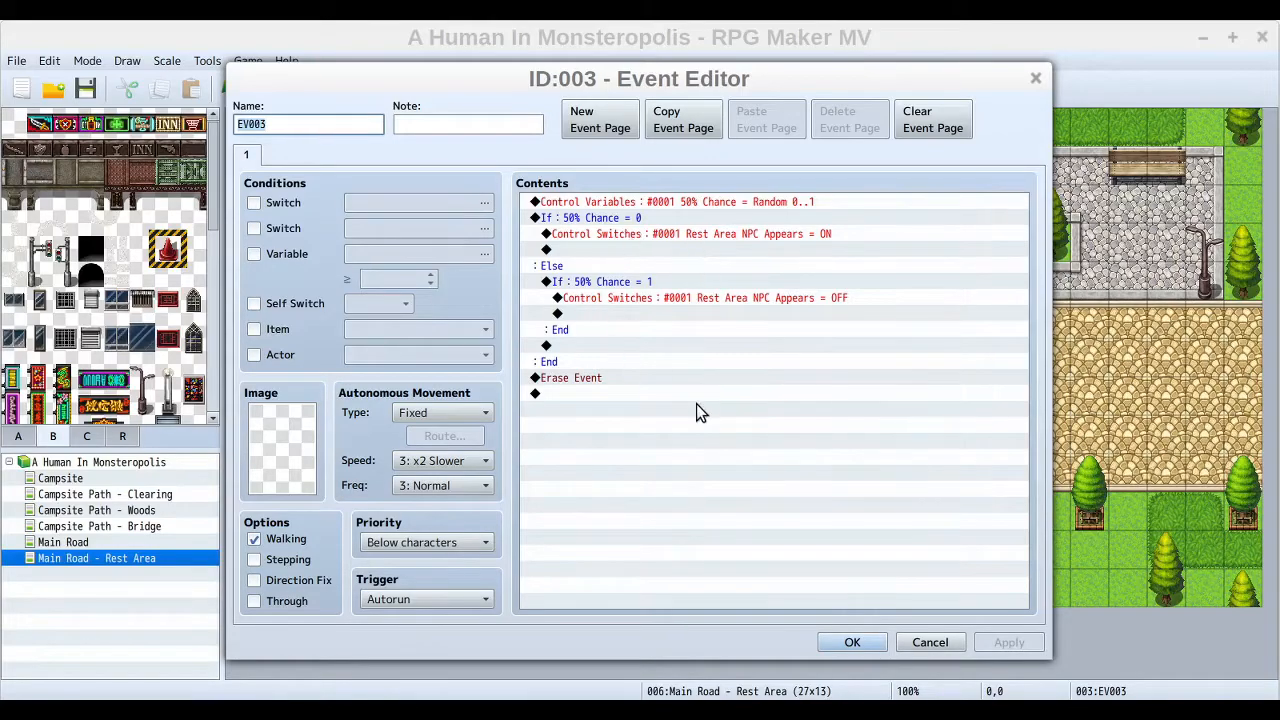
pyautogui.click(850, 643)
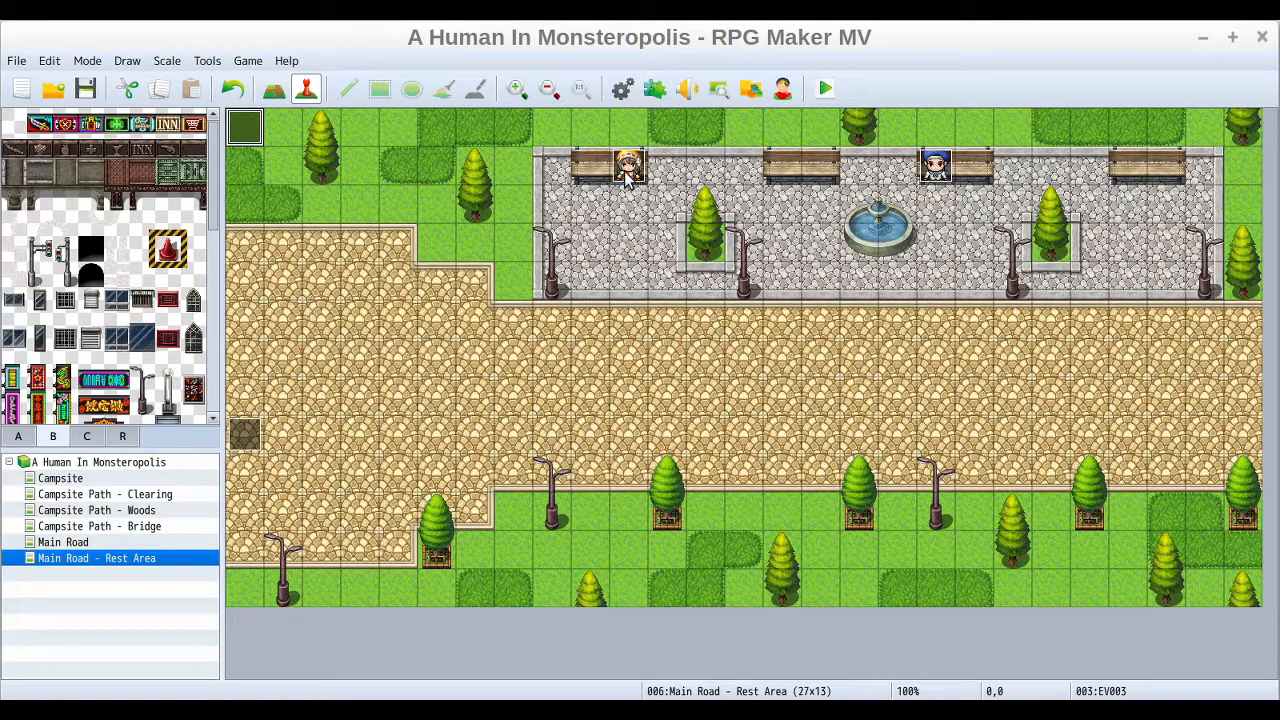
pyautogui.click(934, 168)
pyautogui.doubleClick(932, 170)
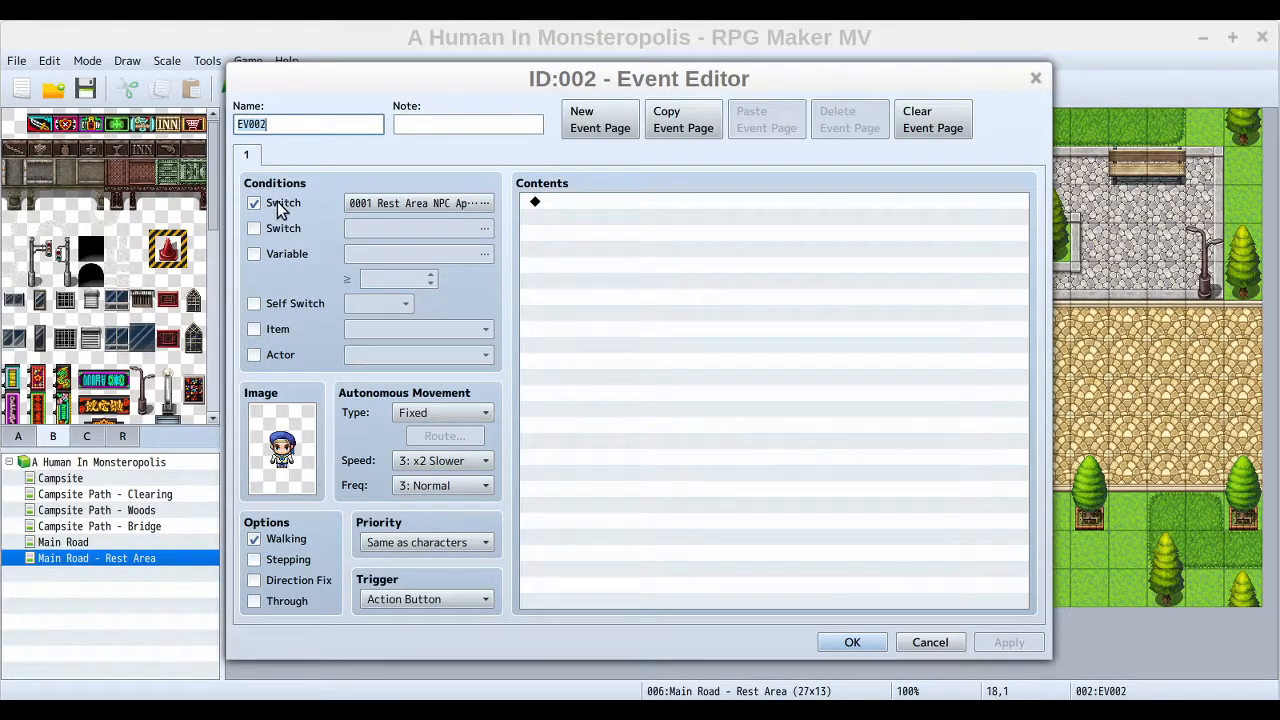
pyautogui.click(466, 205)
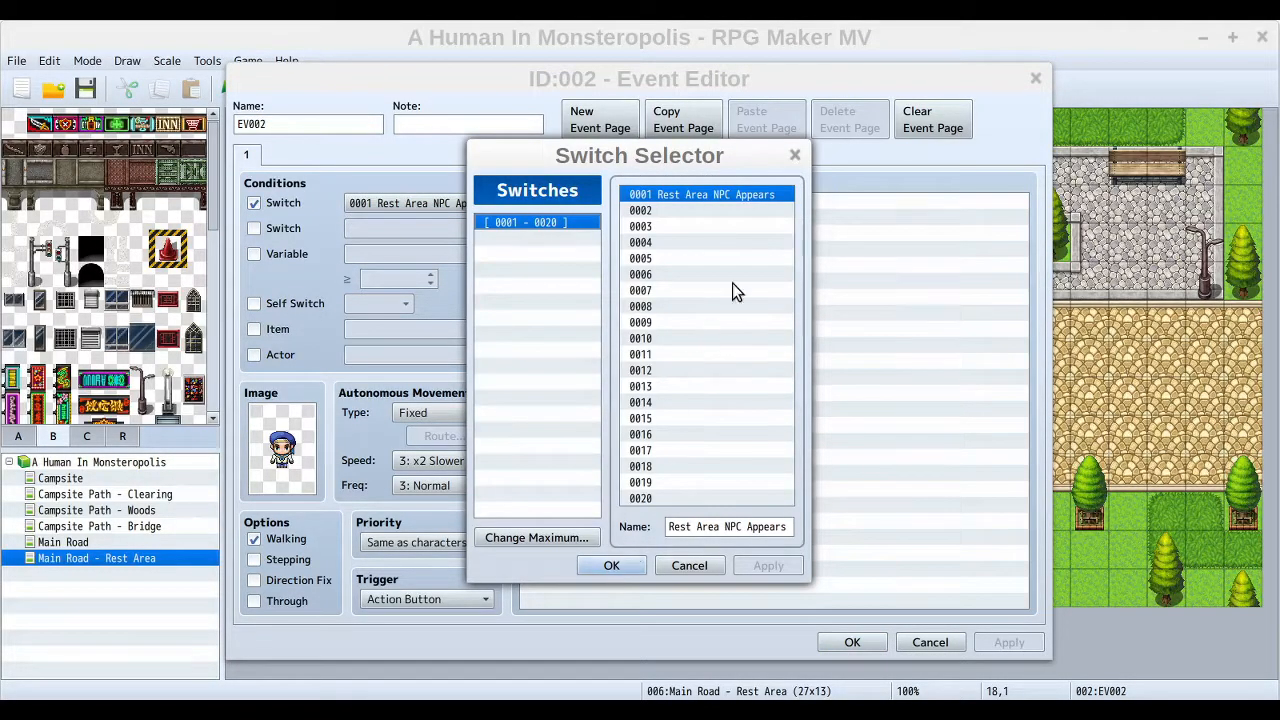
pyautogui.click(604, 565)
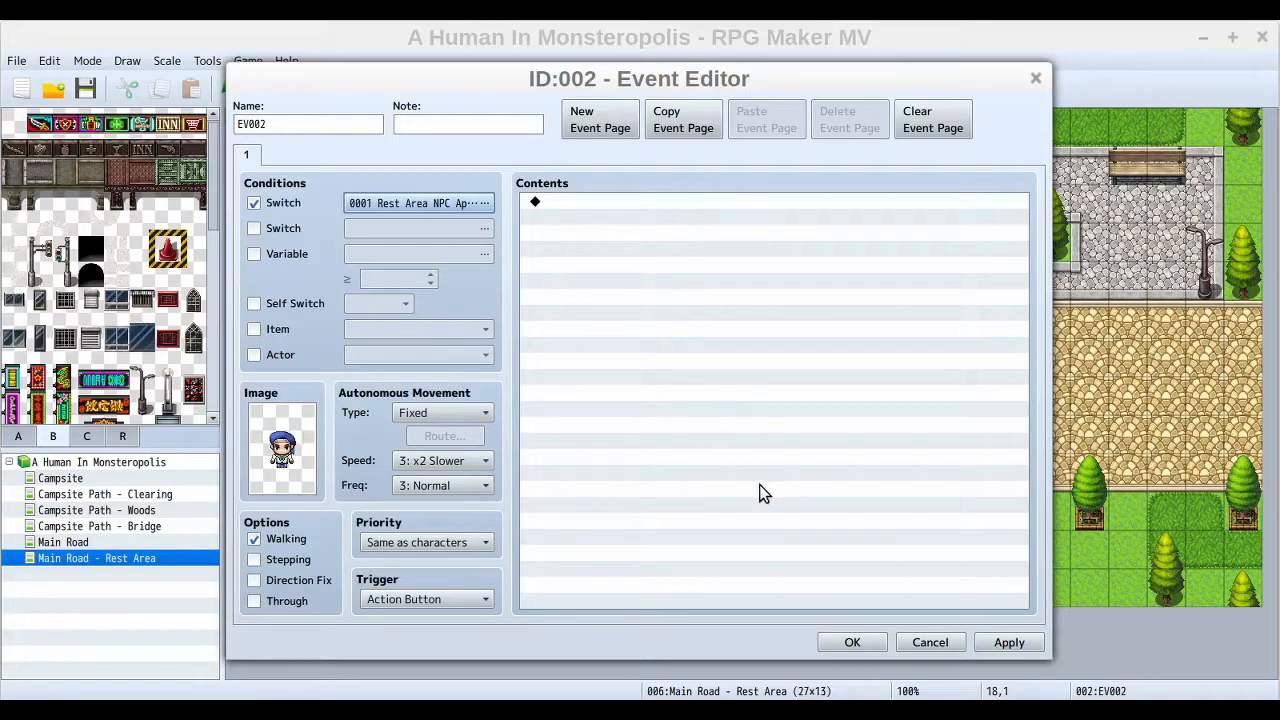
pyautogui.click(846, 643)
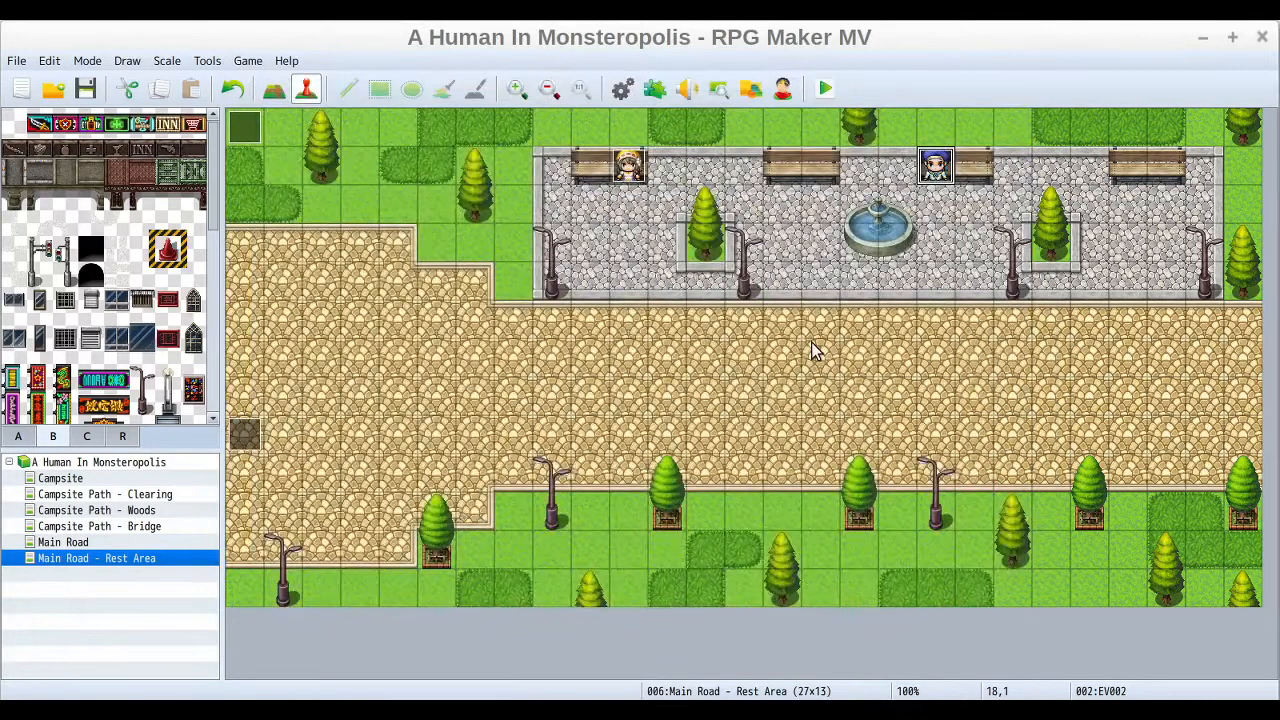